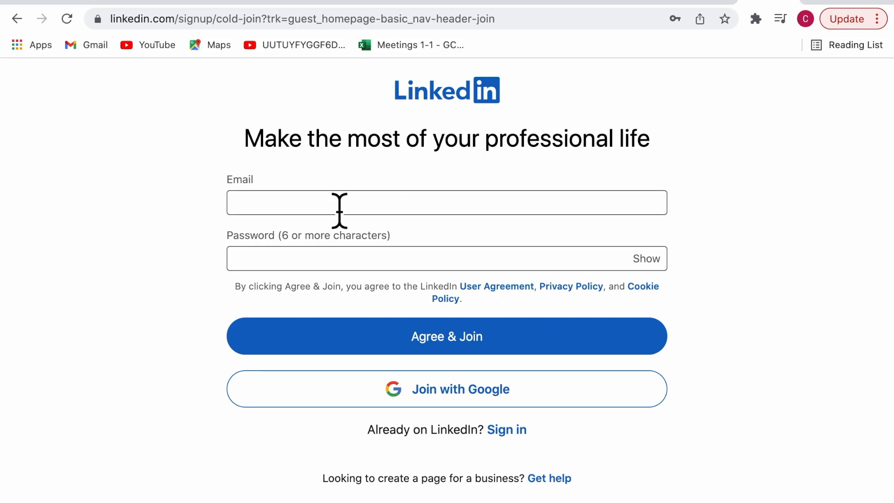
Sign up with the account e-mail and password, then submit the member's first and last name
{"action": "left_click", "coordinate": [341, 209]}
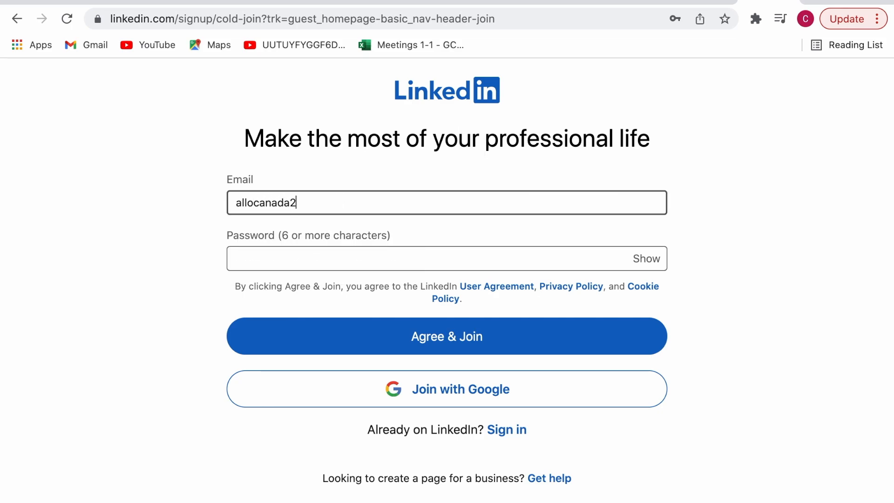
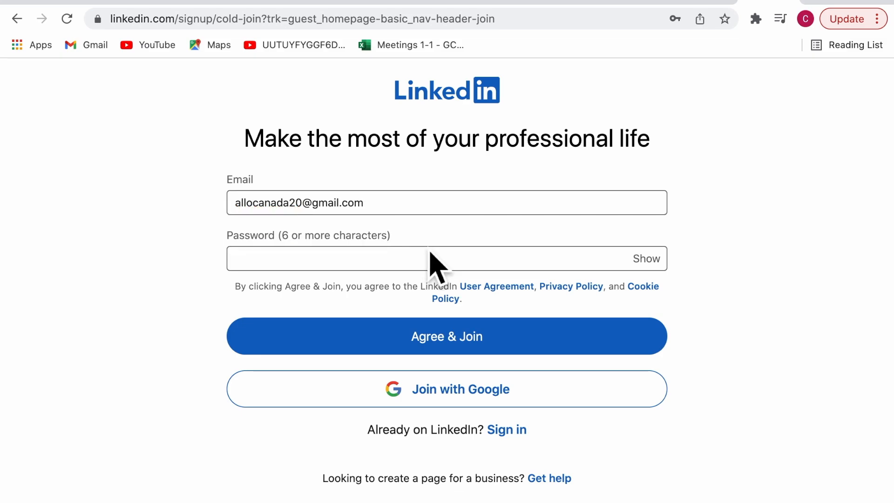
{"action": "left_click", "coordinate": [429, 268]}
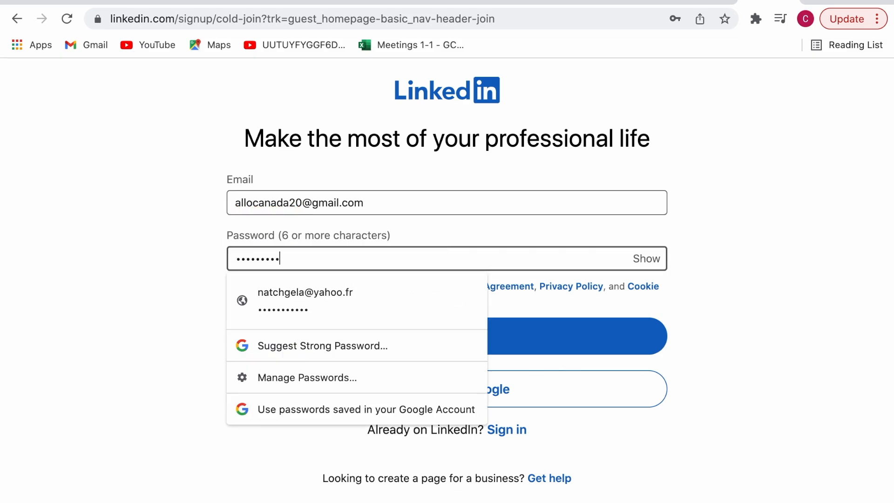
{"action": "left_click", "coordinate": [797, 293]}
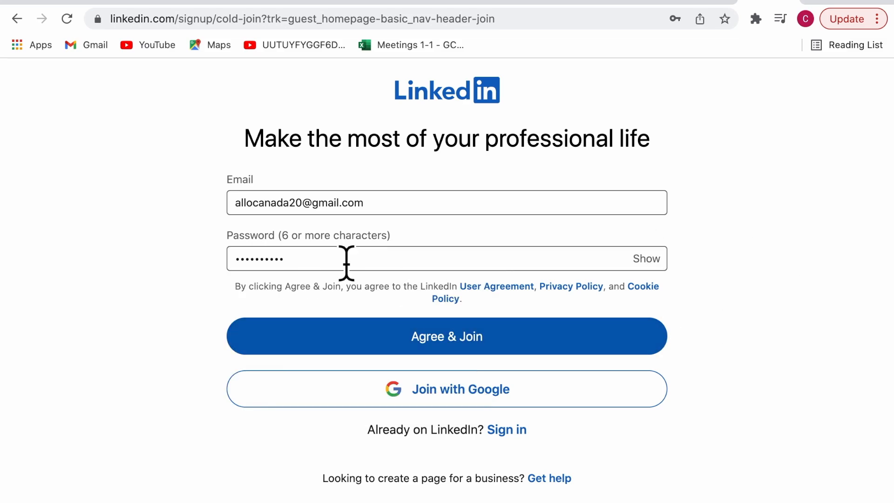
{"action": "left_click", "coordinate": [578, 345]}
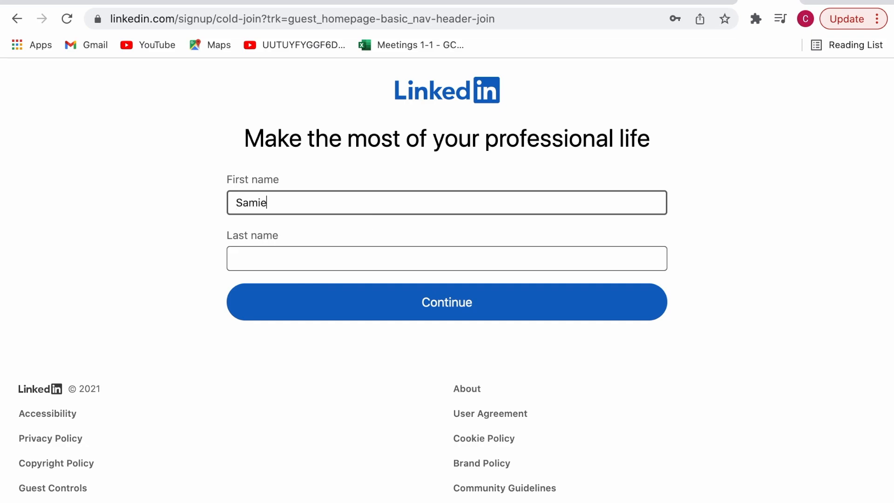
{"action": "left_click", "coordinate": [349, 268]}
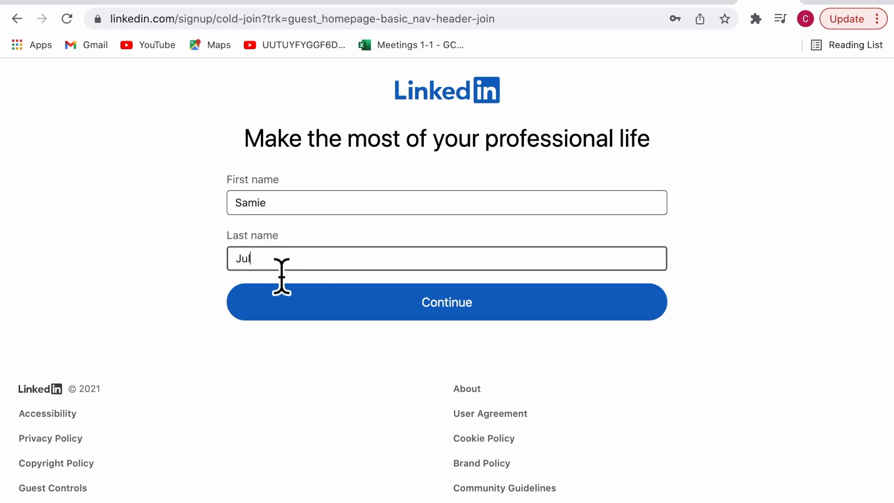
{"action": "left_click", "coordinate": [481, 314]}
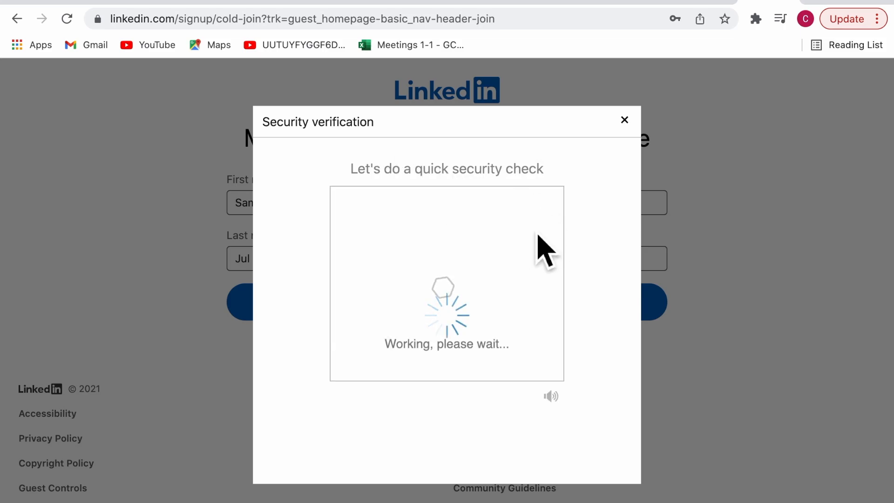
Pass the security puzzle by choosing the upright image
{"action": "left_click", "coordinate": [471, 352]}
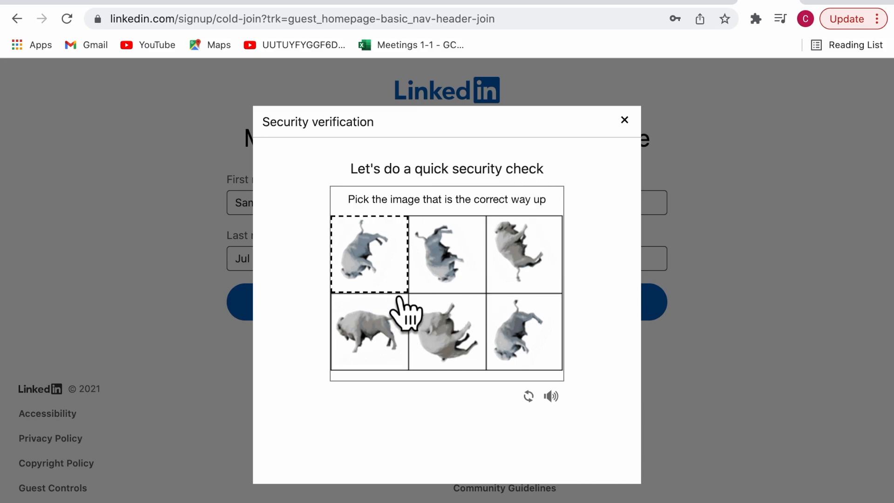
{"action": "left_click", "coordinate": [385, 354]}
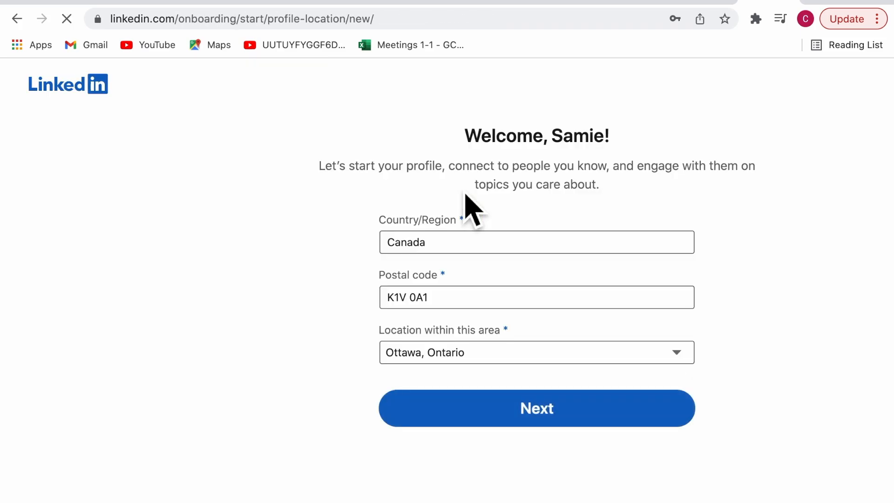
Change the profile's country from Canada to Haiti
{"action": "left_click", "coordinate": [475, 249]}
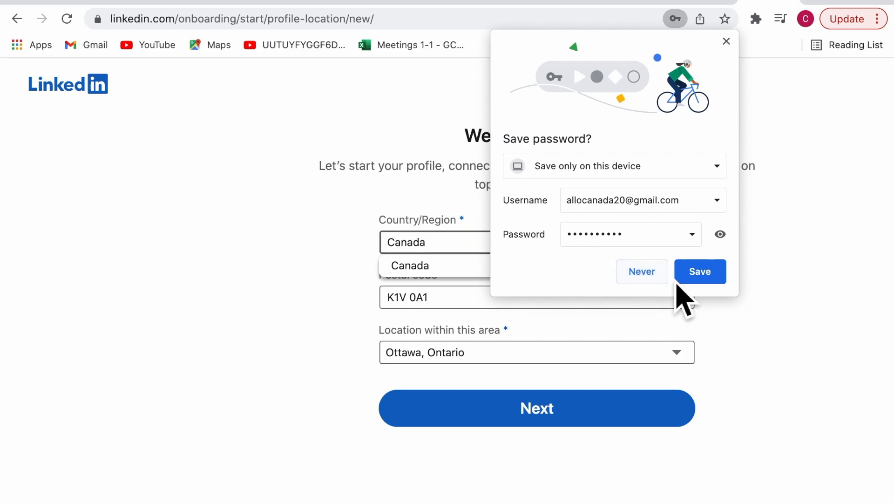
{"action": "left_click", "coordinate": [638, 274]}
{"action": "left_click_drag", "start_coordinate": [464, 246], "coordinate": [373, 249]}
{"action": "type", "text": "H"}
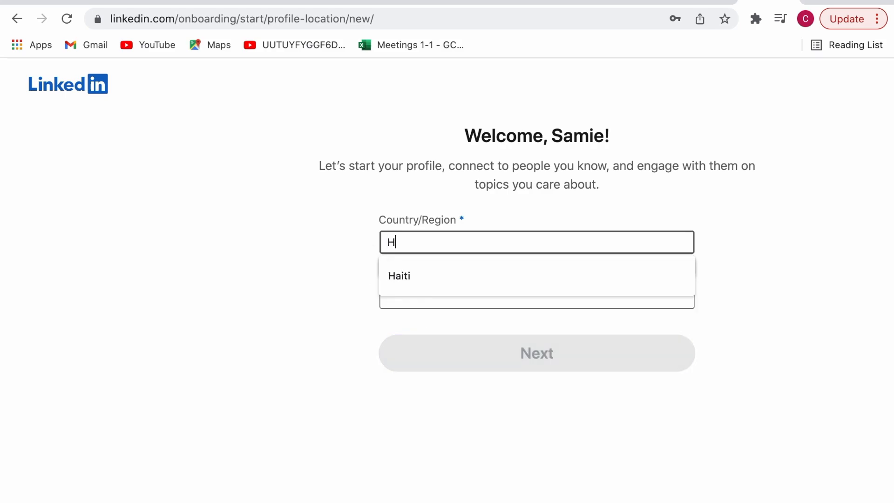
{"action": "type", "text": "aiti"}
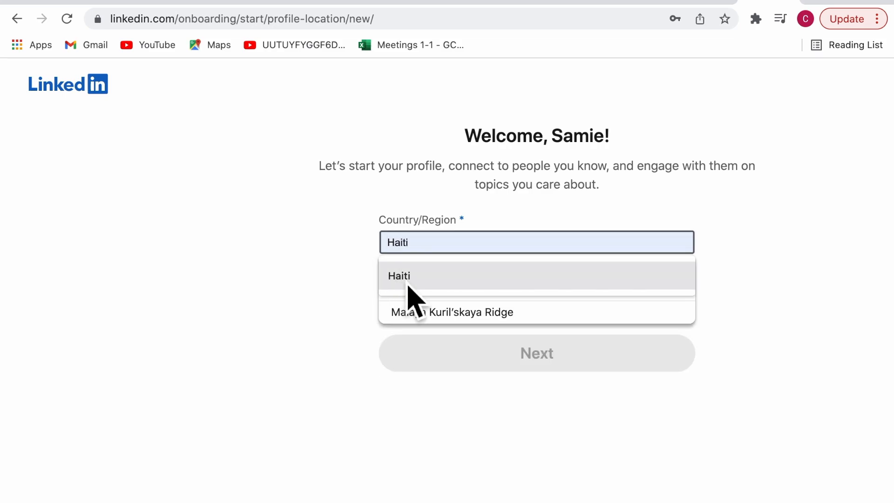
{"action": "left_click", "coordinate": [407, 283]}
{"action": "left_click", "coordinate": [793, 293]}
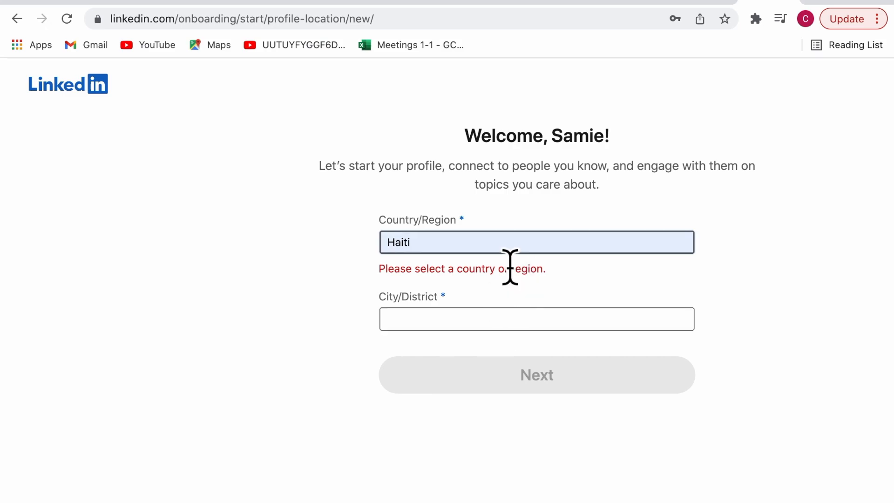
{"action": "left_click", "coordinate": [480, 322]}
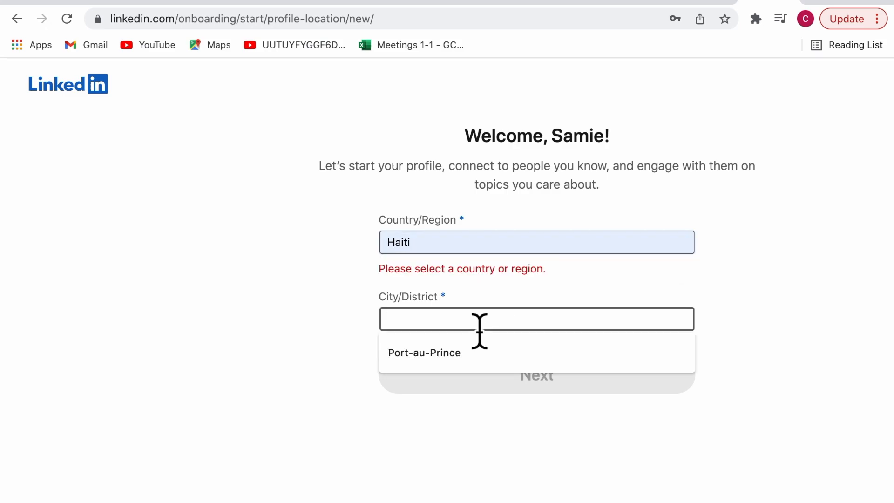
{"action": "left_click", "coordinate": [470, 250]}
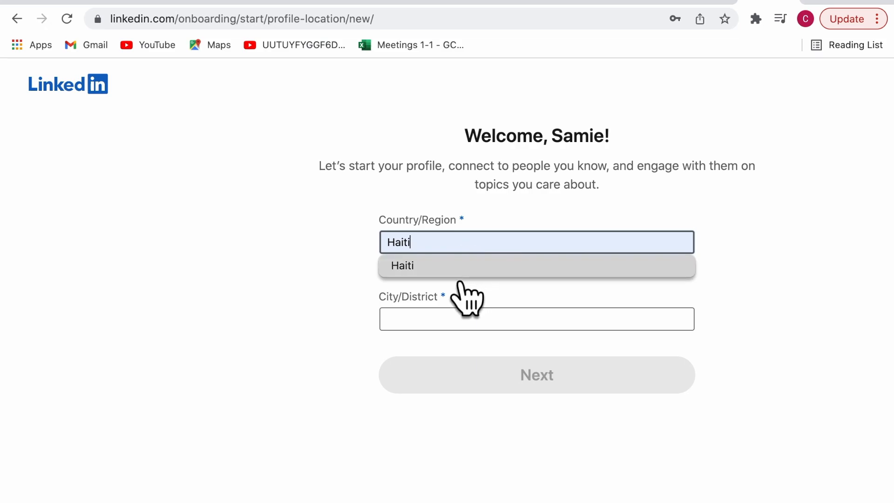
{"action": "left_click", "coordinate": [474, 272]}
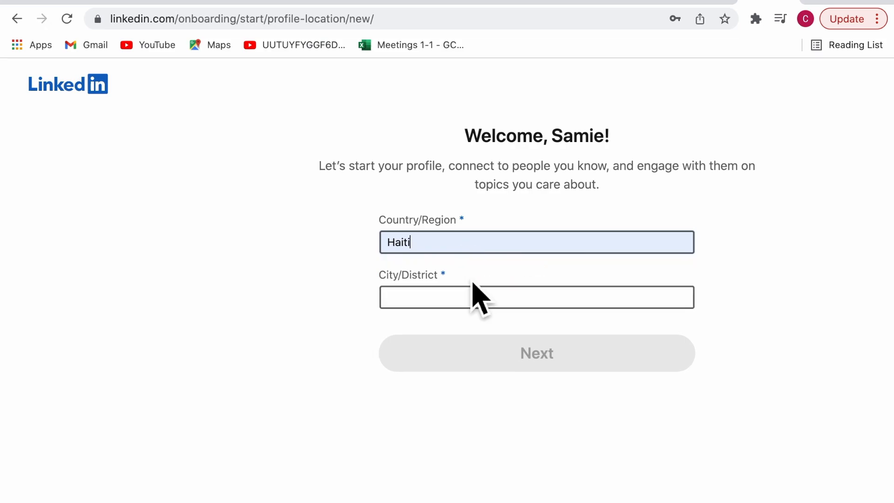
Set the city to Port-au-Prince, Haiti and continue
{"action": "left_click", "coordinate": [477, 316]}
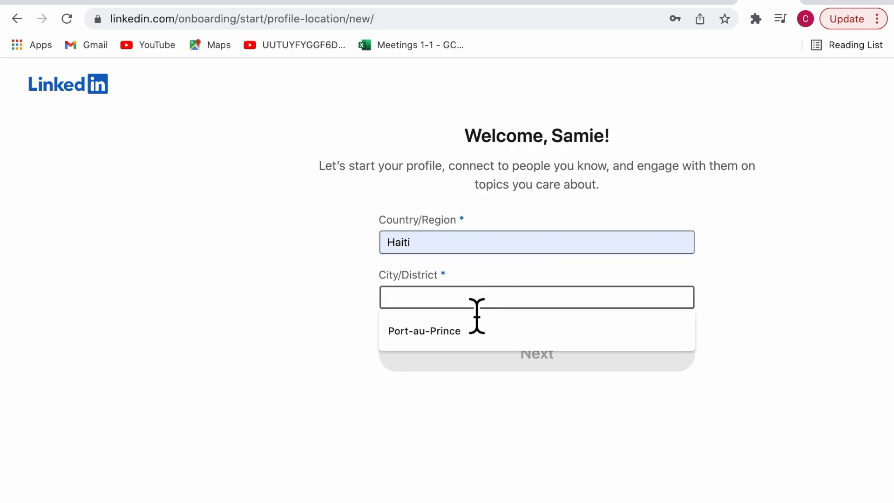
{"action": "left_click", "coordinate": [471, 331]}
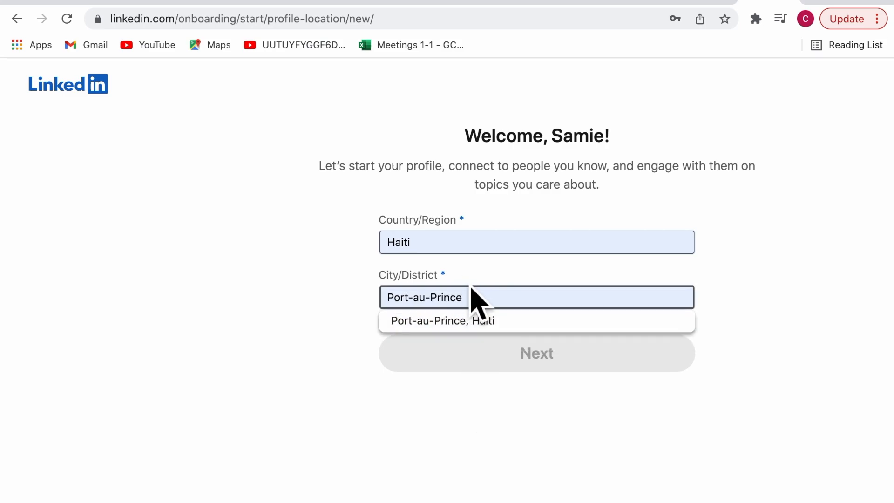
{"action": "left_click", "coordinate": [512, 330]}
{"action": "left_click", "coordinate": [535, 360]}
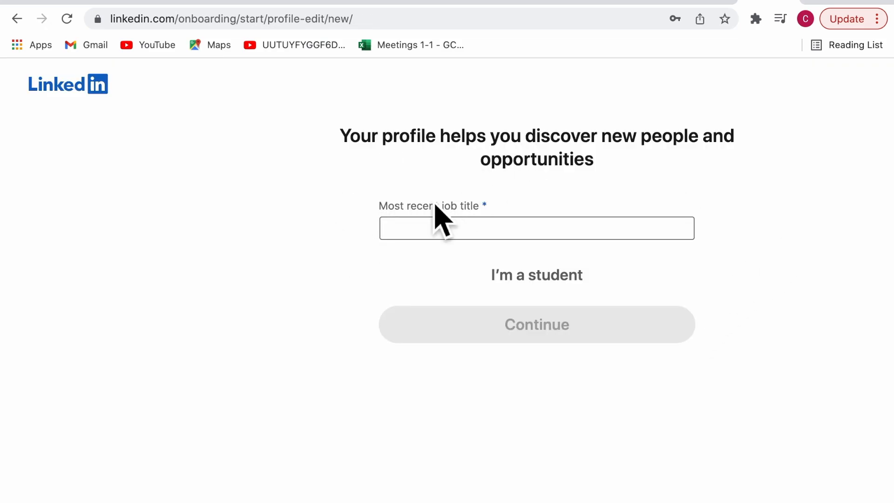
Enter 'Professeur de Piano' as the most recent job title
{"action": "left_click", "coordinate": [384, 232]}
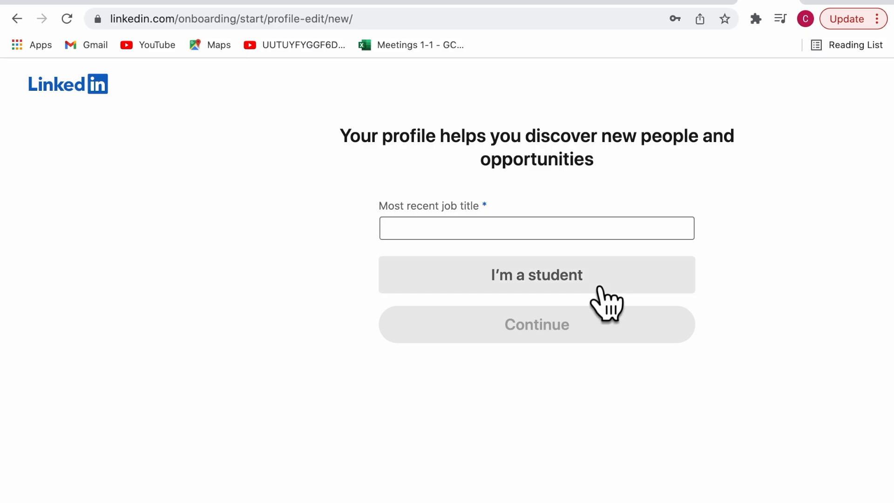
{"action": "left_click", "coordinate": [595, 237]}
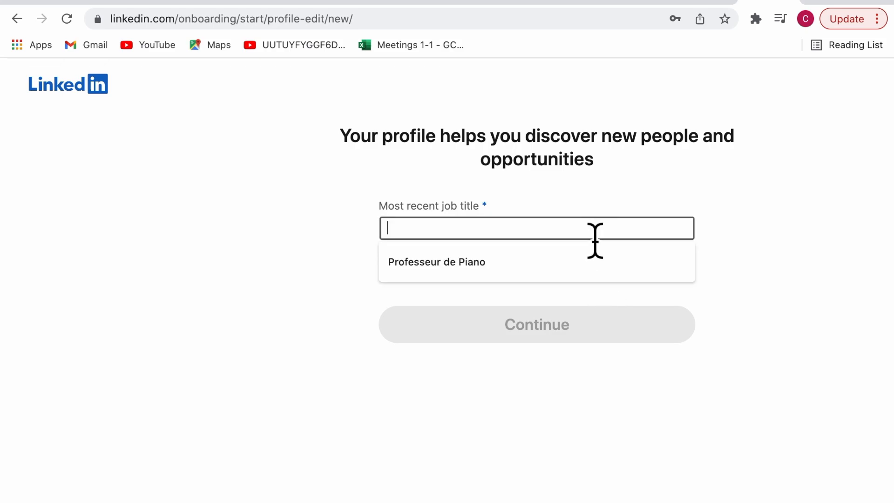
{"action": "left_click", "coordinate": [477, 262]}
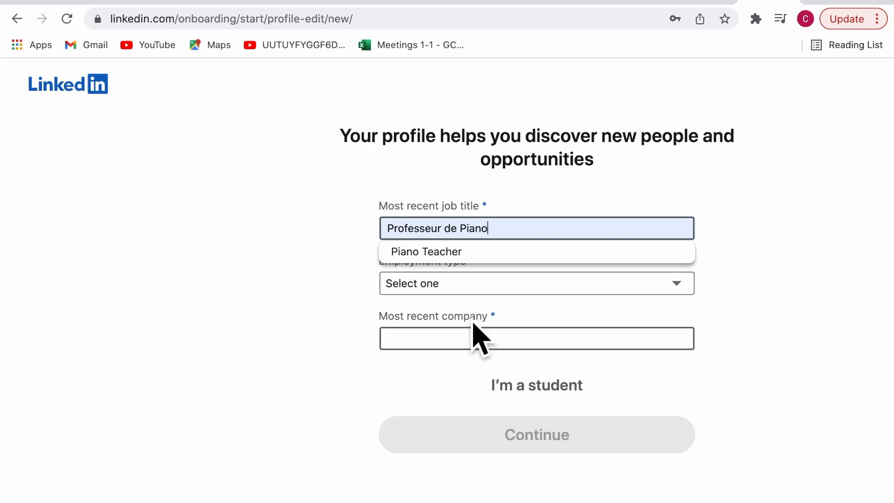
{"action": "left_click", "coordinate": [829, 339]}
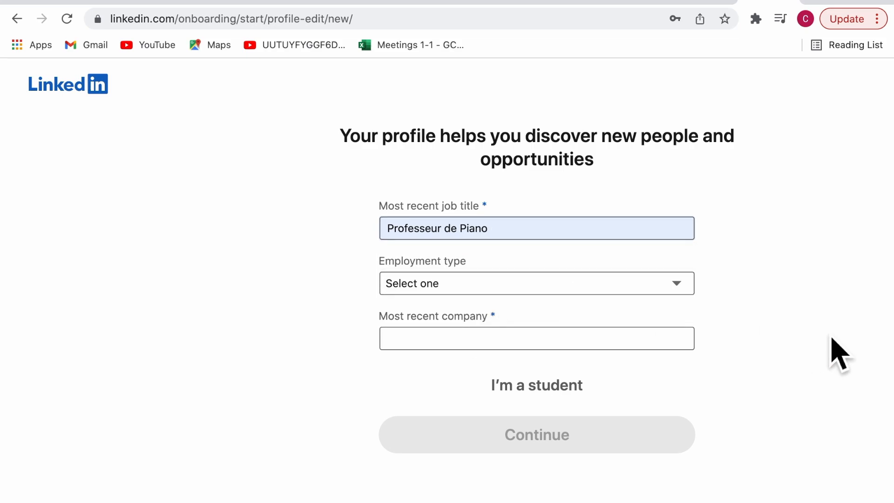
Set the employment type to Self-employed
{"action": "left_click", "coordinate": [691, 292]}
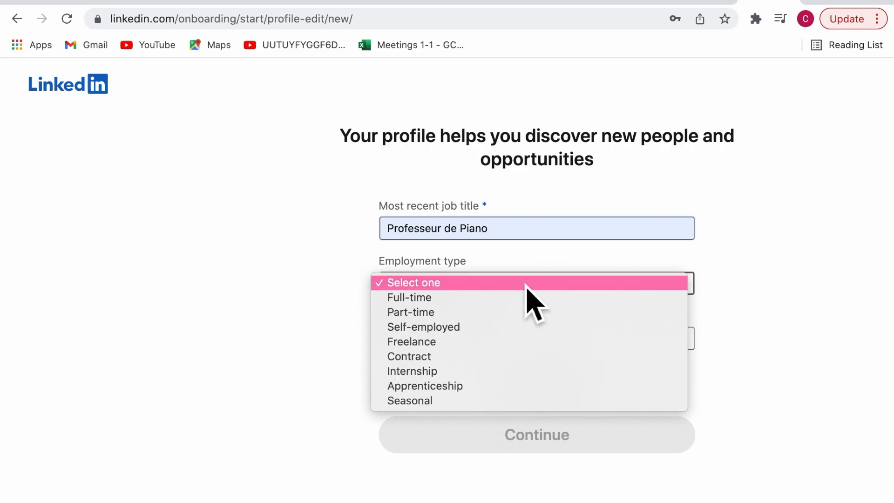
{"action": "left_click", "coordinate": [536, 313]}
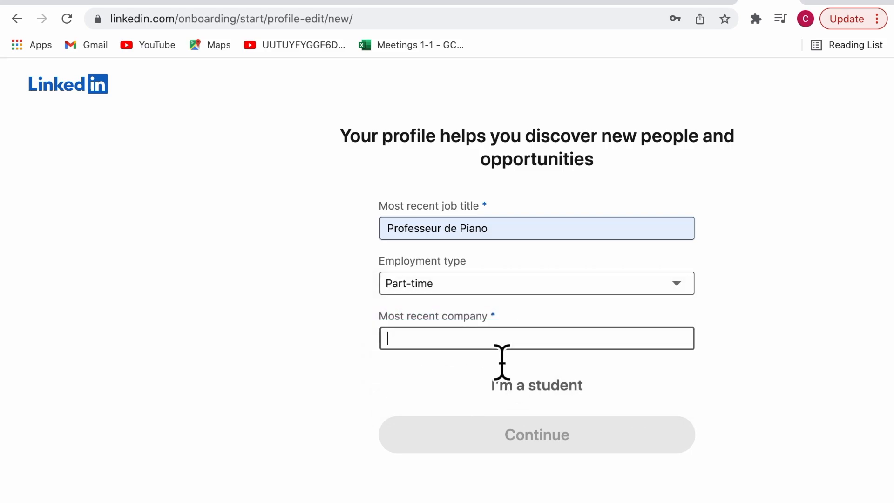
{"action": "left_click", "coordinate": [507, 290]}
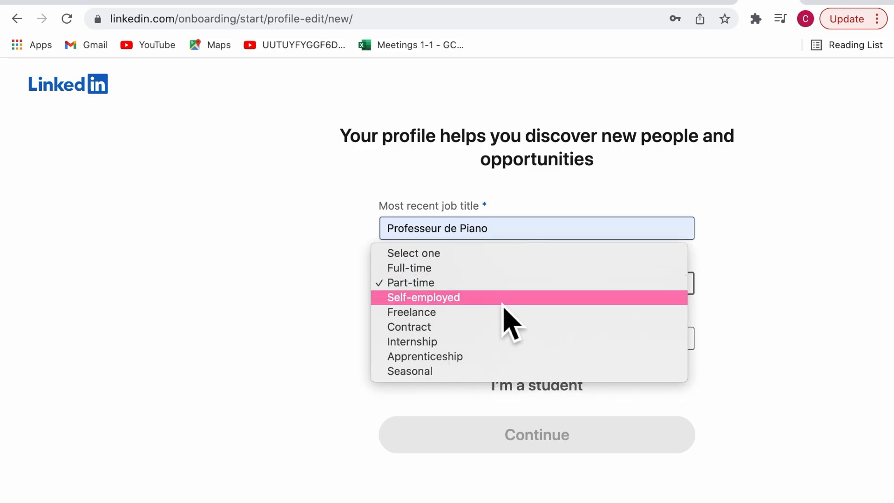
{"action": "left_click", "coordinate": [502, 300]}
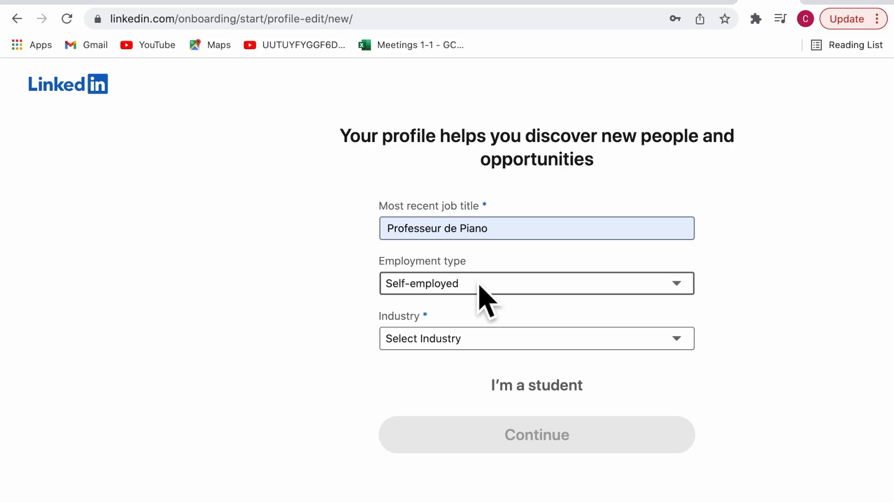
Choose Arts & Crafts as the industry and submit the job details
{"action": "left_click", "coordinate": [489, 345]}
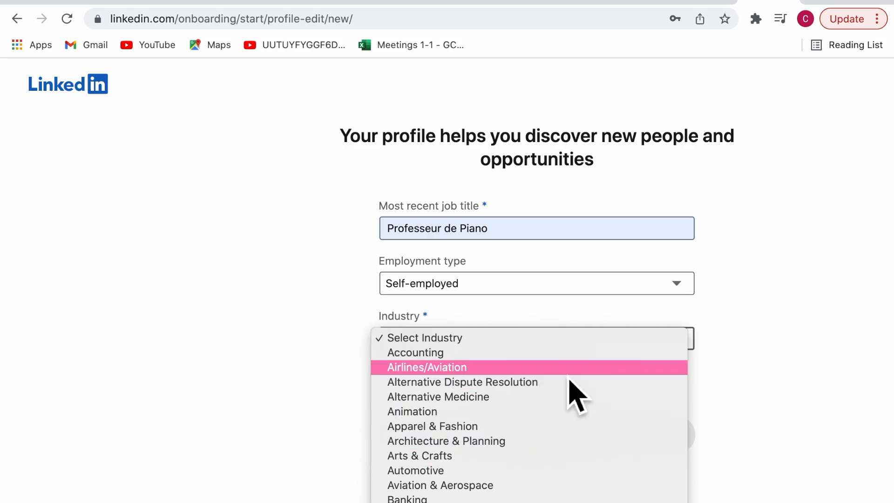
{"action": "left_click", "coordinate": [473, 458]}
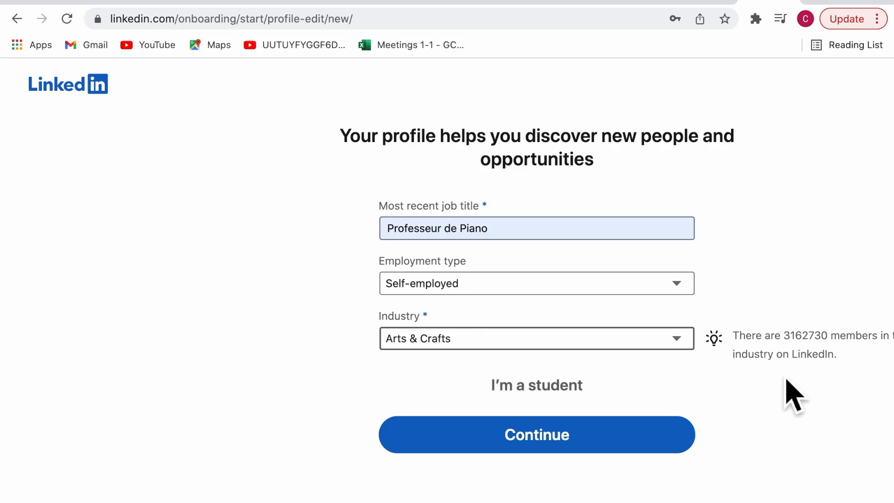
{"action": "left_click", "coordinate": [607, 458]}
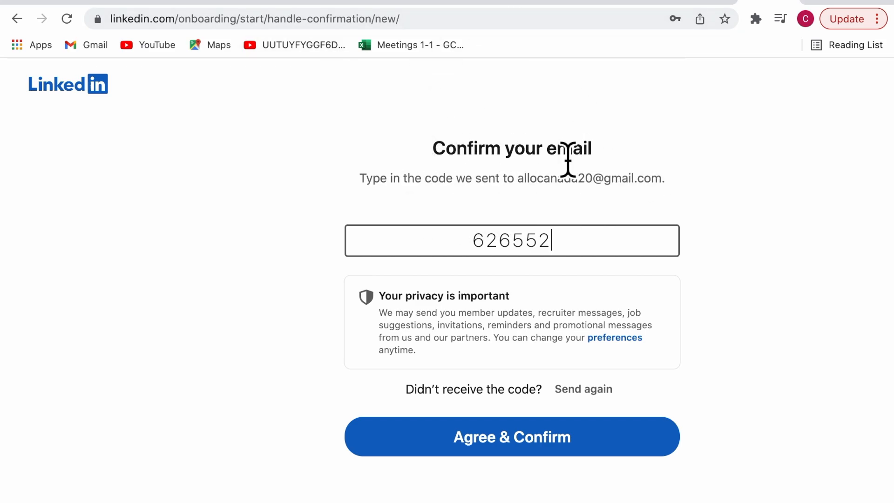
Submit the emailed verification code with Agree & Confirm
{"action": "left_click", "coordinate": [589, 454]}
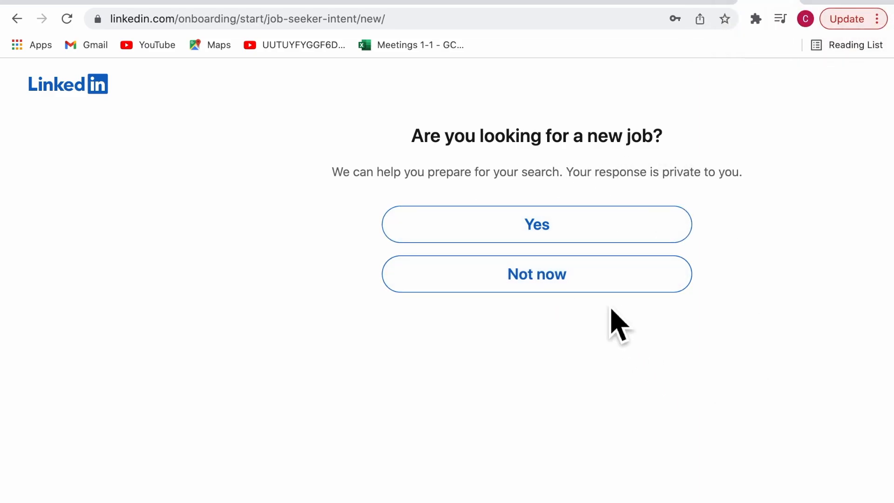
Decline job-seeking help and skip importing e-mail contacts, confirming the skip
{"action": "left_click", "coordinate": [611, 288]}
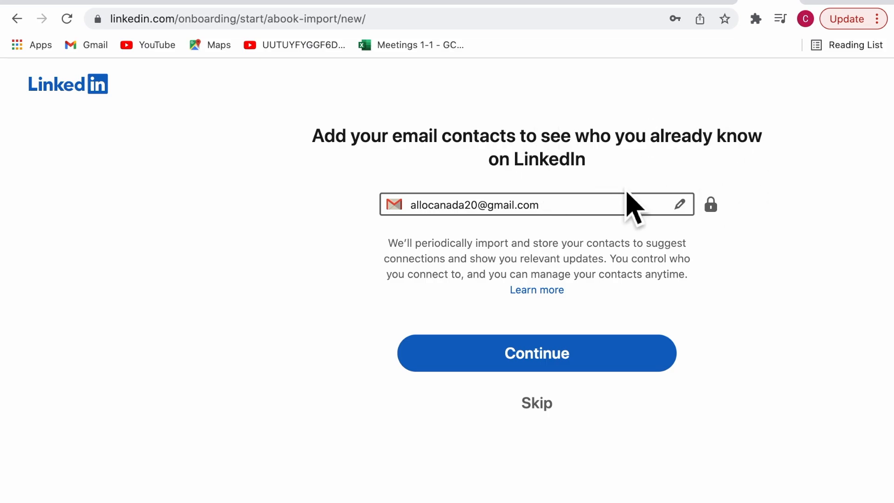
{"action": "left_click", "coordinate": [656, 364]}
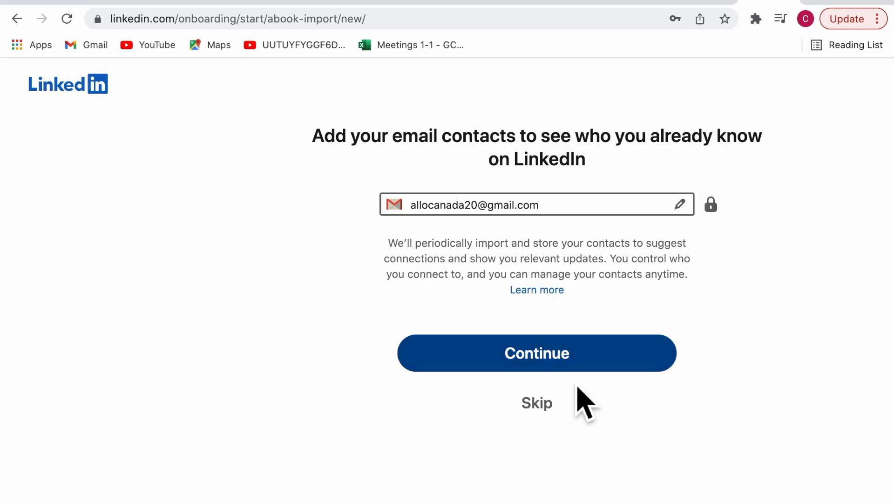
{"action": "left_click", "coordinate": [562, 422]}
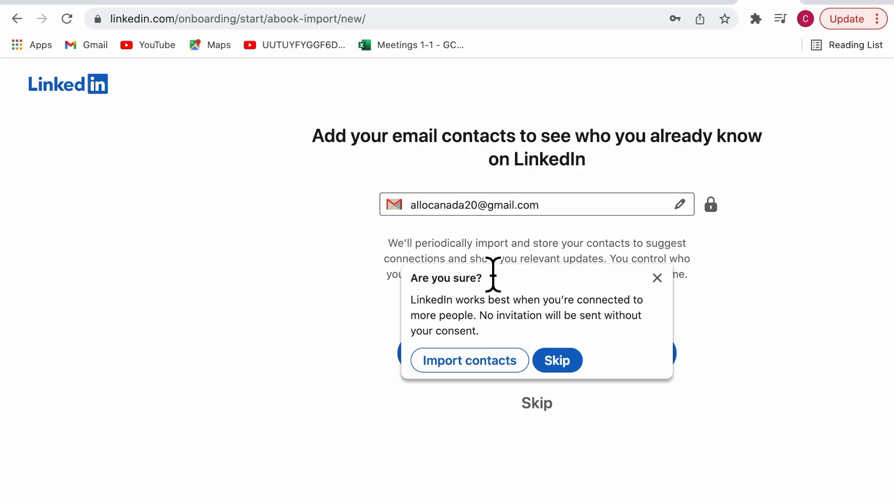
{"action": "left_click", "coordinate": [581, 371]}
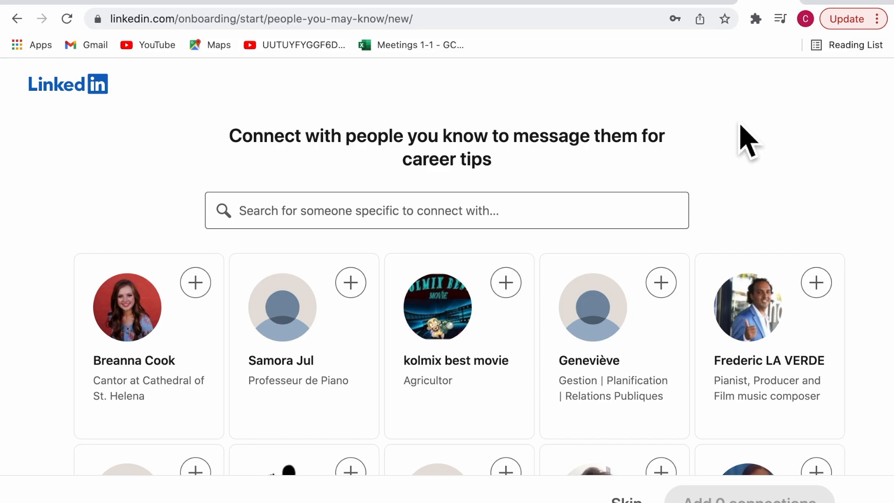
Look through the suggested people and skip without connecting to anyone
{"action": "scroll", "coordinate": [742, 159], "scroll_direction": "down", "scroll_amount": 8}
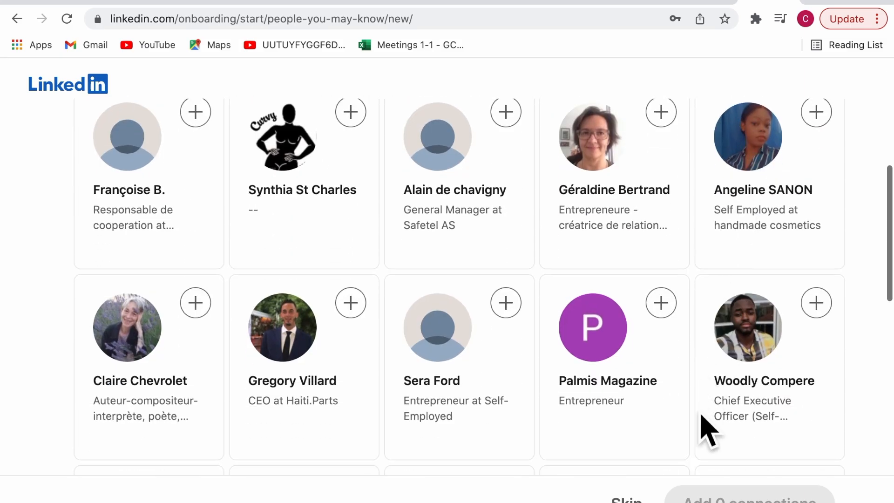
{"action": "scroll", "coordinate": [478, 435], "scroll_direction": "up", "scroll_amount": 8}
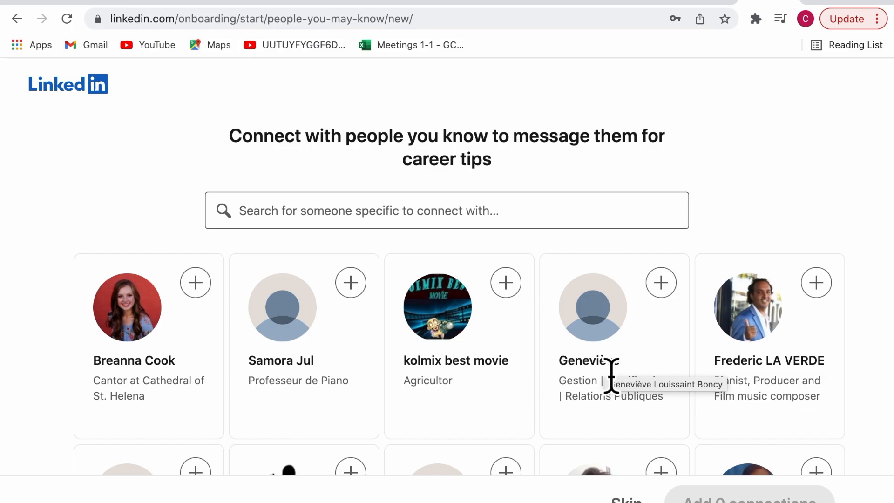
{"action": "scroll", "coordinate": [611, 401], "scroll_direction": "down", "scroll_amount": 3}
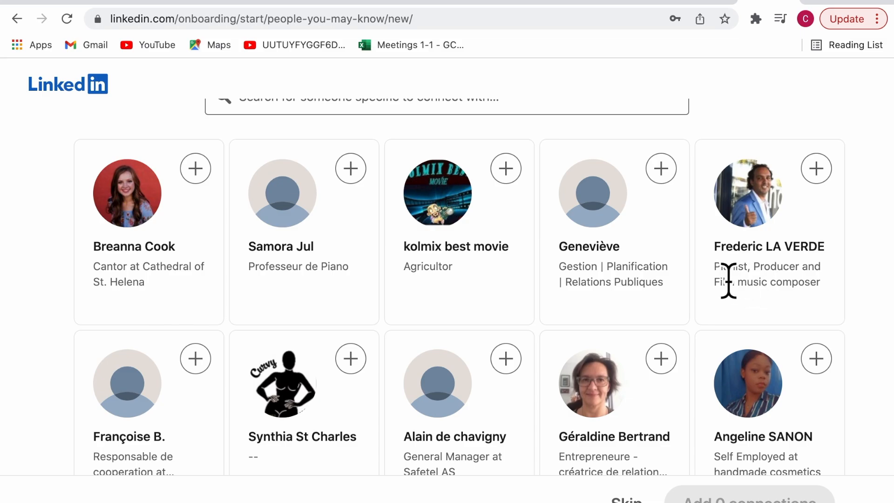
{"action": "scroll", "coordinate": [523, 343], "scroll_direction": "down", "scroll_amount": 3}
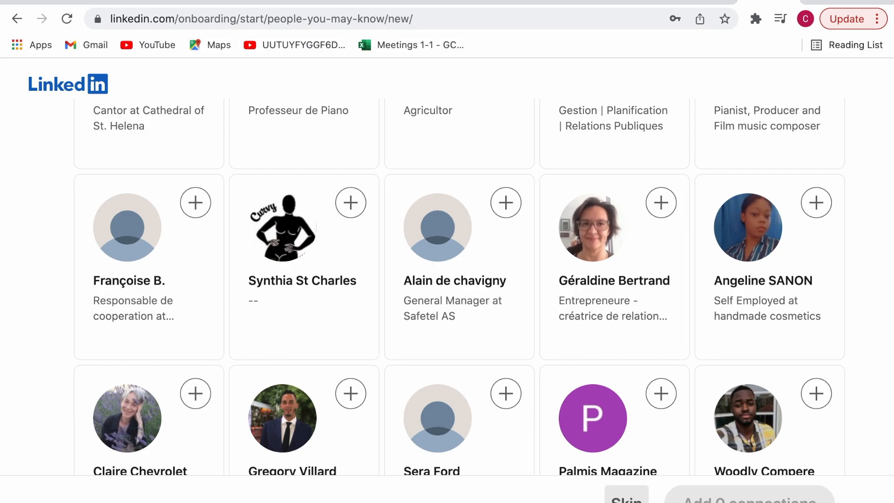
{"action": "left_click", "coordinate": [625, 495]}
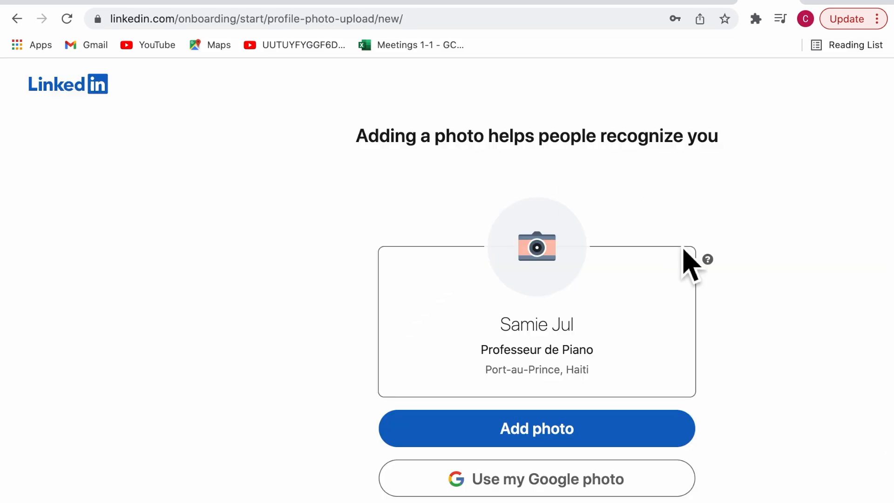
Scroll down the profile-photo page
{"action": "scroll", "coordinate": [691, 265], "scroll_direction": "down", "scroll_amount": 1}
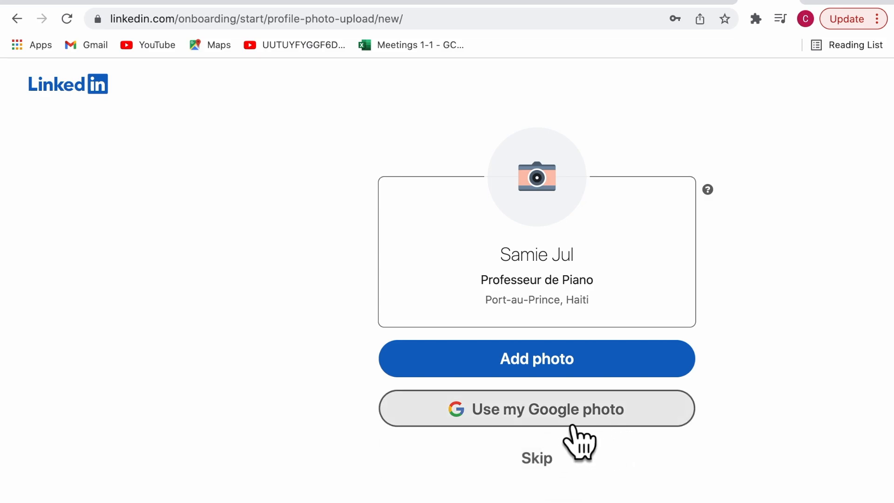
Skip the profile photo and move past the Get the app page
{"action": "left_click", "coordinate": [570, 475]}
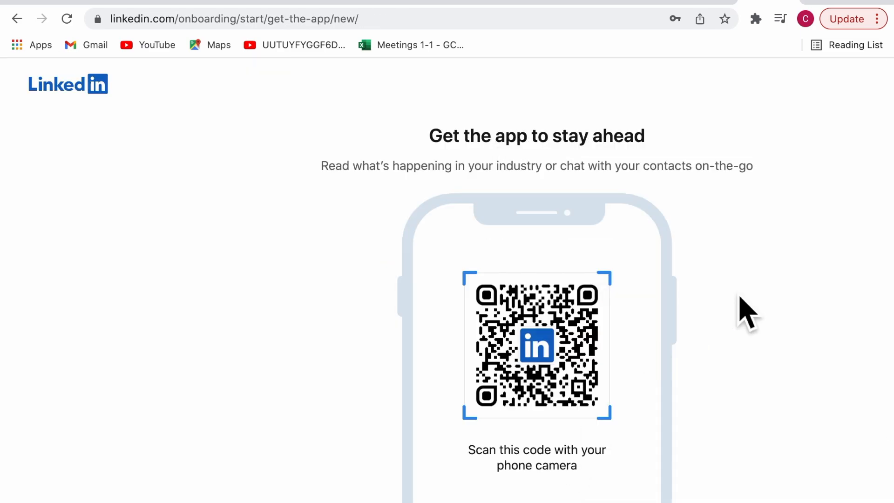
{"action": "scroll", "coordinate": [745, 312], "scroll_direction": "down", "scroll_amount": 3}
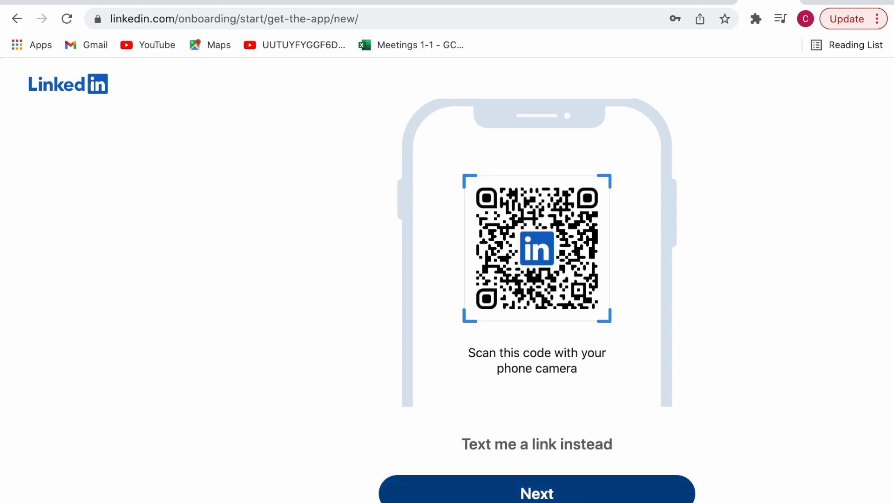
{"action": "left_click", "coordinate": [565, 497]}
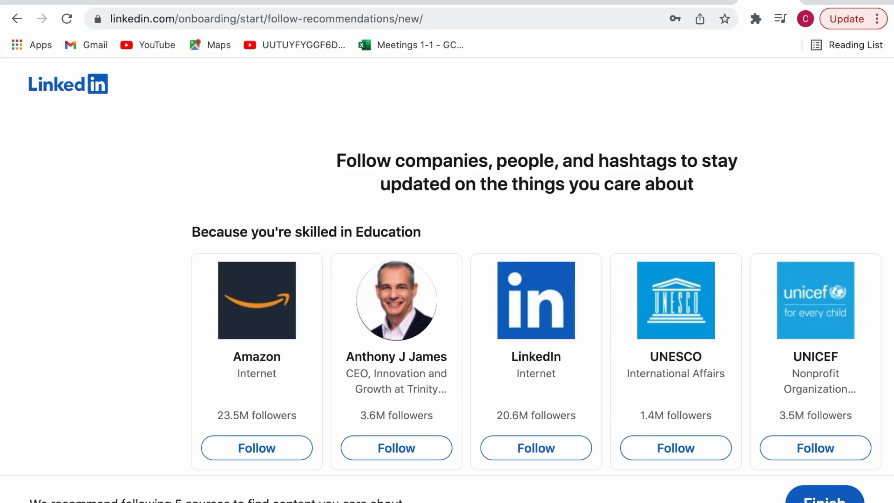
Follow Amazon, LinkedIn, UNESCO and UNICEF, then finish onboarding
{"action": "scroll", "coordinate": [692, 302], "scroll_direction": "down", "scroll_amount": 2}
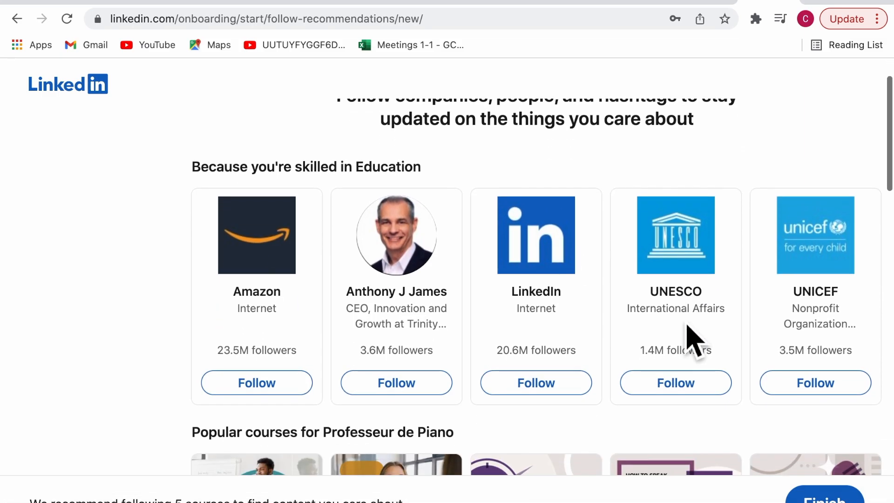
{"action": "left_click", "coordinate": [305, 383]}
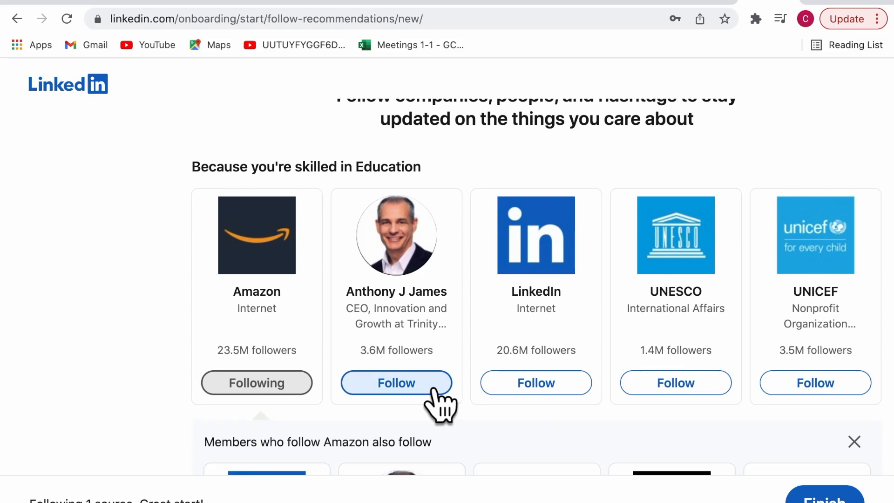
{"action": "left_click", "coordinate": [549, 389]}
{"action": "left_click", "coordinate": [693, 389]}
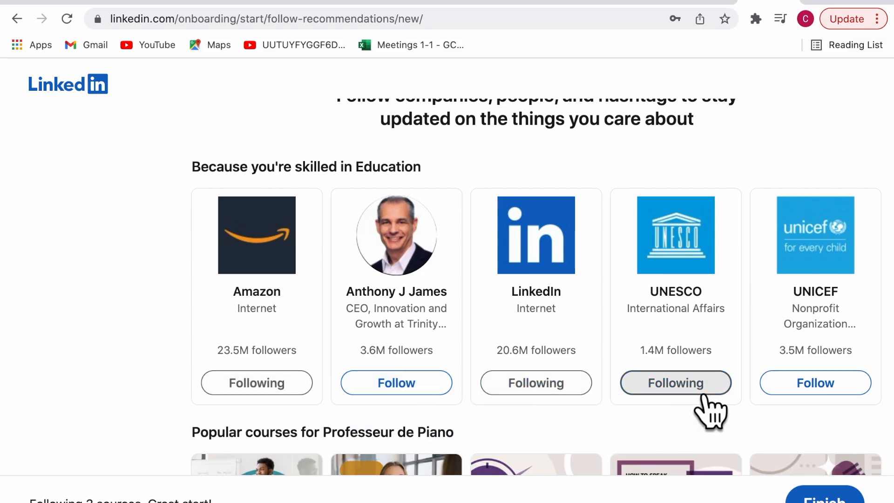
{"action": "left_click", "coordinate": [825, 393]}
{"action": "scroll", "coordinate": [712, 261], "scroll_direction": "down", "scroll_amount": 1}
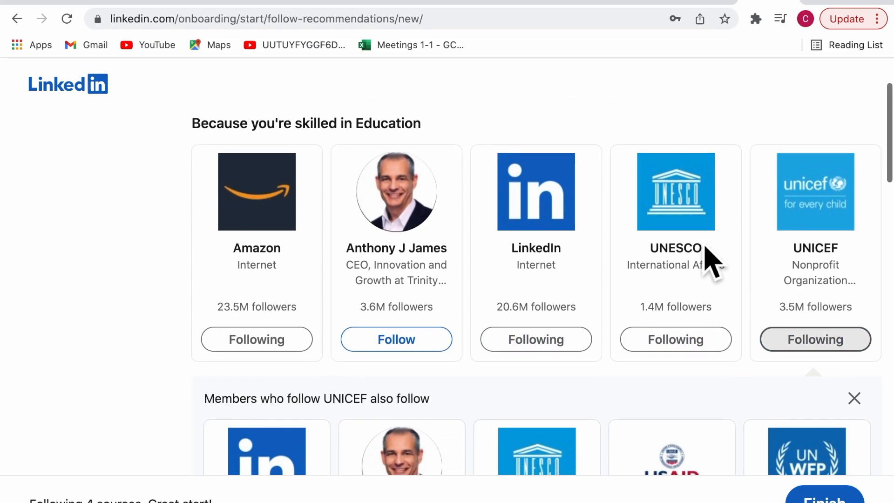
{"action": "scroll", "coordinate": [629, 235], "scroll_direction": "down", "scroll_amount": 6}
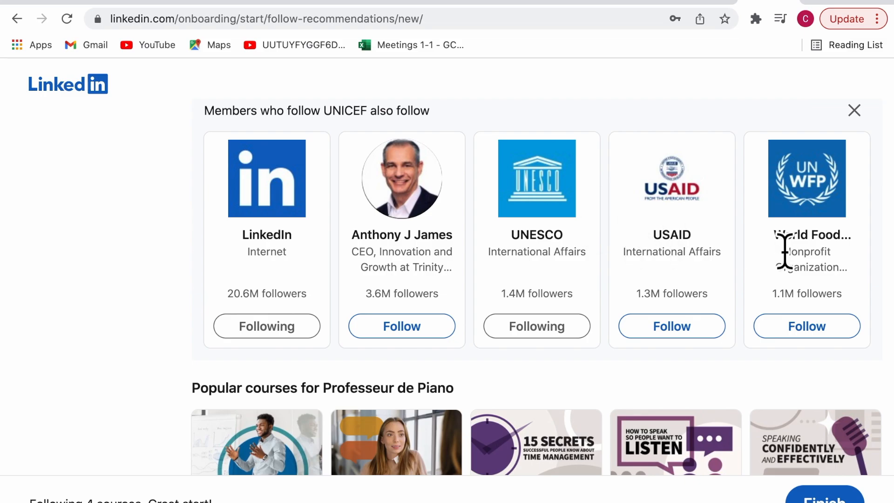
{"action": "scroll", "coordinate": [783, 253], "scroll_direction": "down", "scroll_amount": 3}
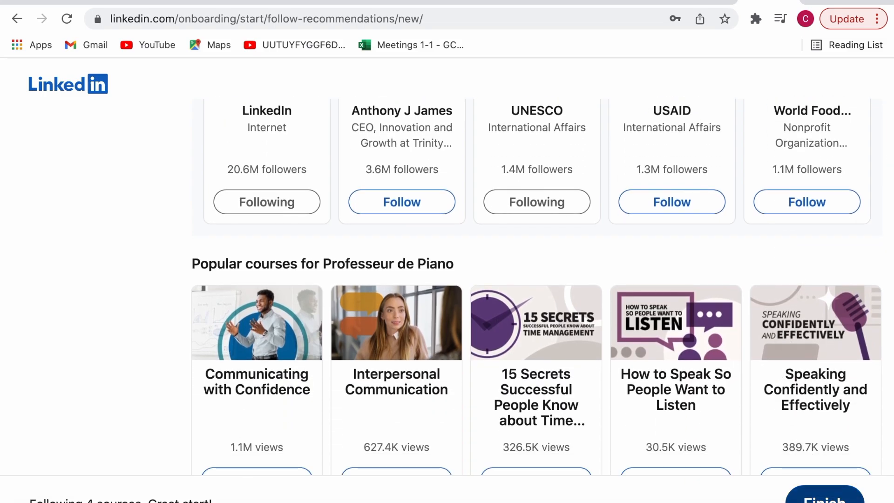
{"action": "left_click", "coordinate": [824, 496]}
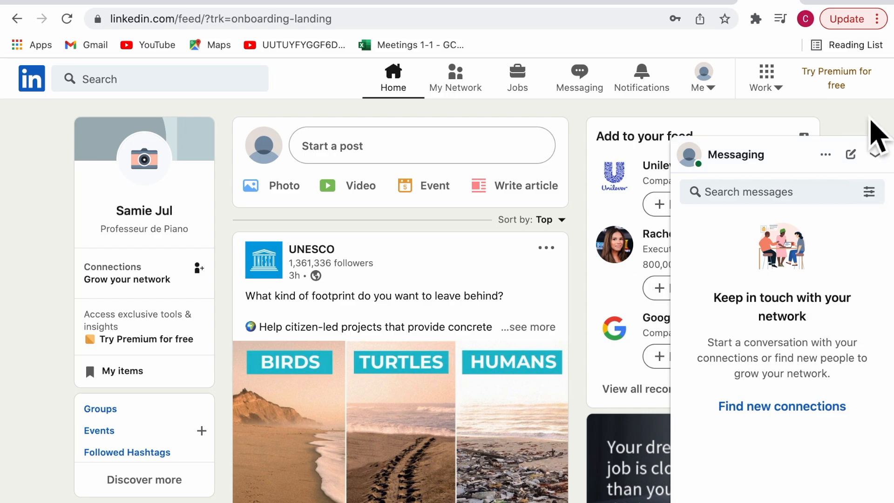
Collapse the Messaging panel and open the site Language settings from the Me menu
{"action": "scroll", "coordinate": [542, 254], "scroll_direction": "down", "scroll_amount": 10}
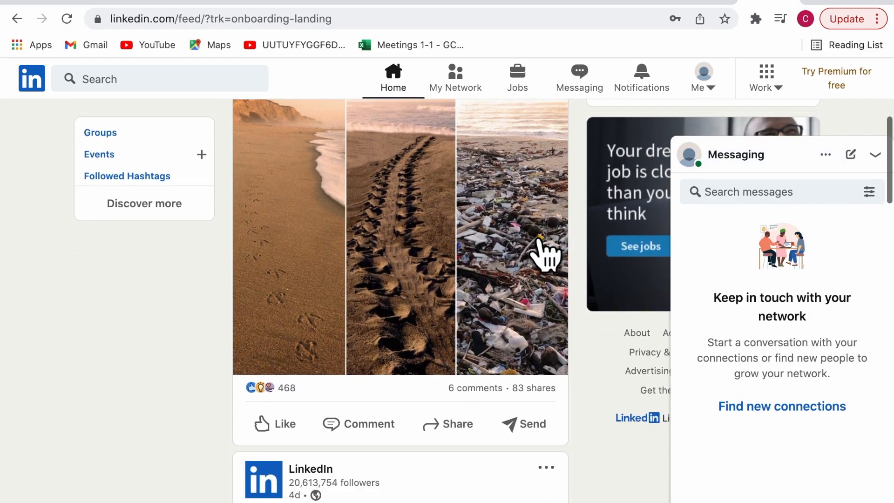
{"action": "scroll", "coordinate": [542, 254], "scroll_direction": "up", "scroll_amount": 10}
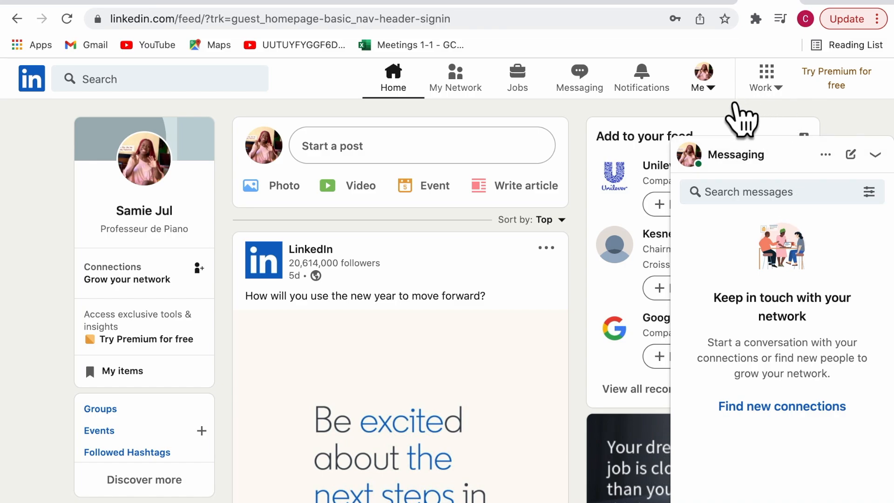
{"action": "left_click", "coordinate": [727, 104]}
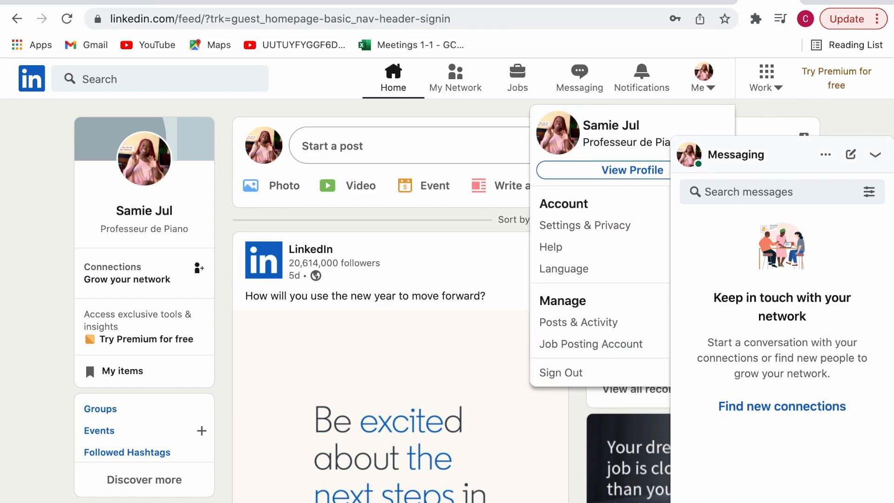
{"action": "left_click", "coordinate": [875, 155]}
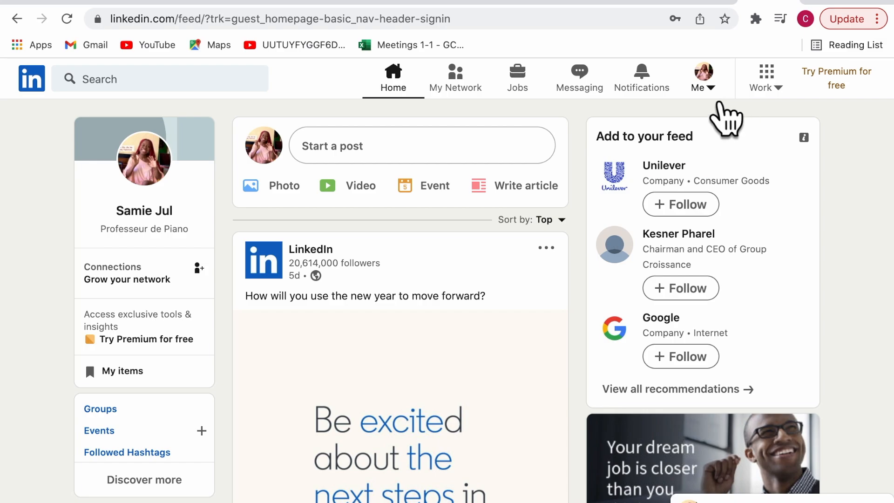
{"action": "left_click", "coordinate": [728, 99]}
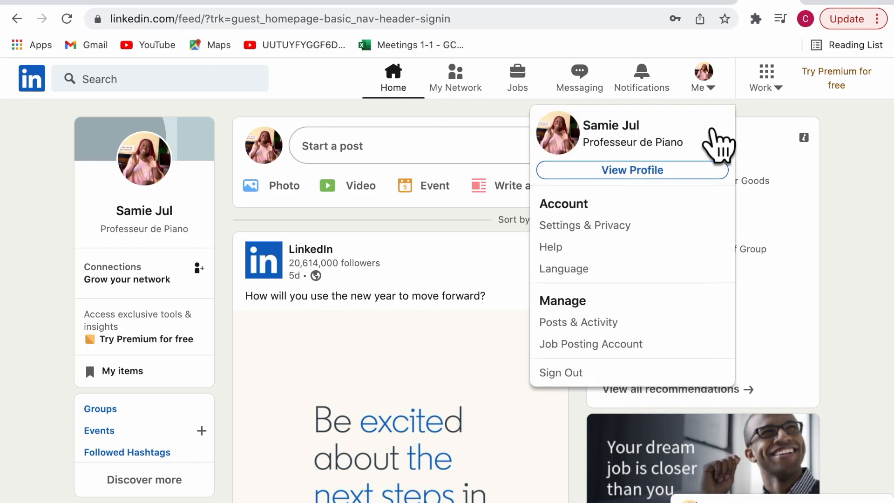
{"action": "left_click", "coordinate": [573, 280]}
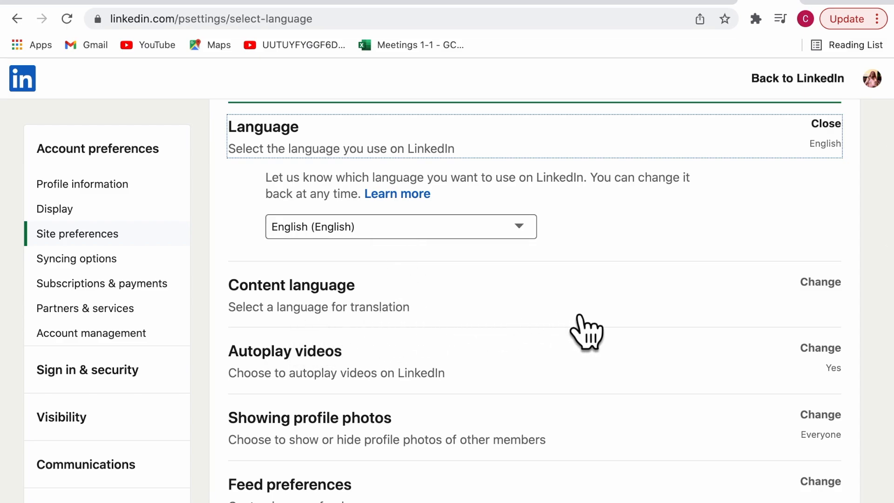
Set the site language to Français, dismiss the translation offer and return to LinkedIn
{"action": "left_click", "coordinate": [530, 247]}
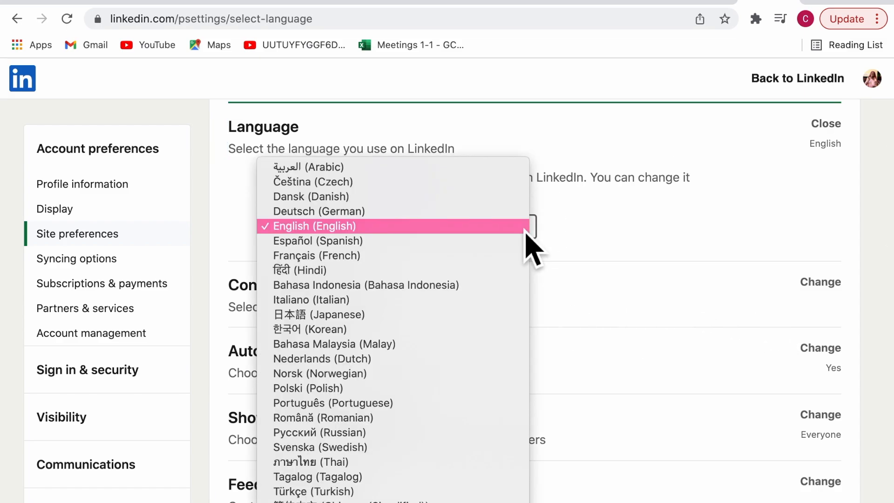
{"action": "left_click", "coordinate": [367, 261]}
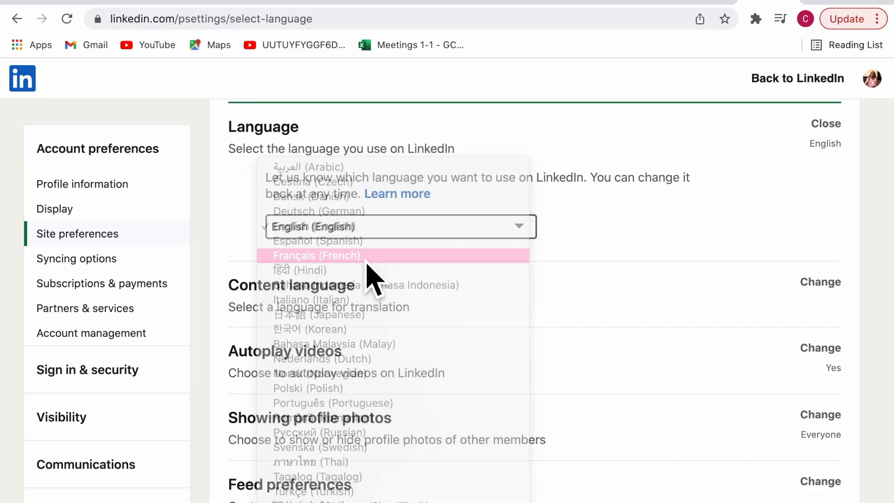
{"action": "scroll", "coordinate": [753, 221], "scroll_direction": "down", "scroll_amount": 2}
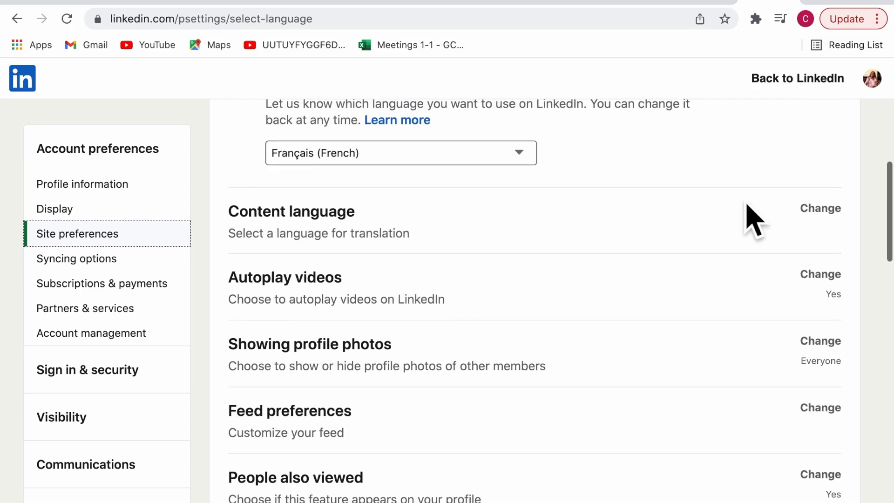
{"action": "scroll", "coordinate": [754, 221], "scroll_direction": "up", "scroll_amount": 6}
{"action": "scroll", "coordinate": [747, 204], "scroll_direction": "up", "scroll_amount": 4}
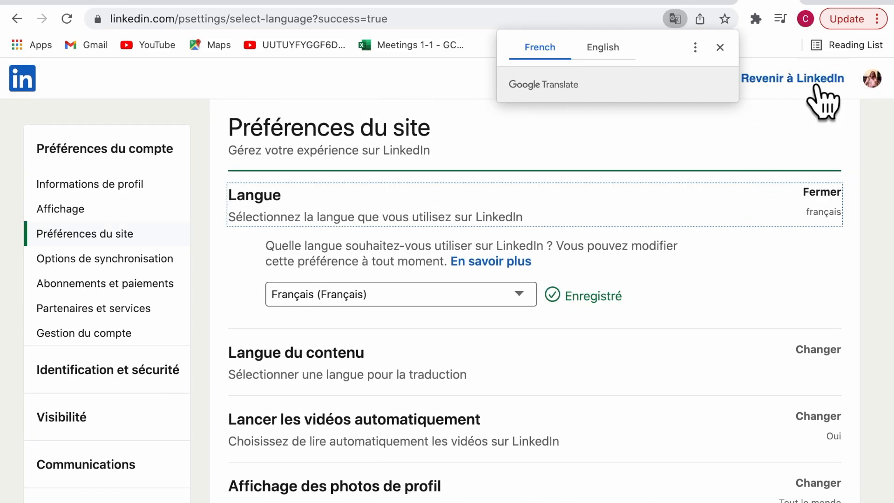
{"action": "left_click", "coordinate": [729, 52]}
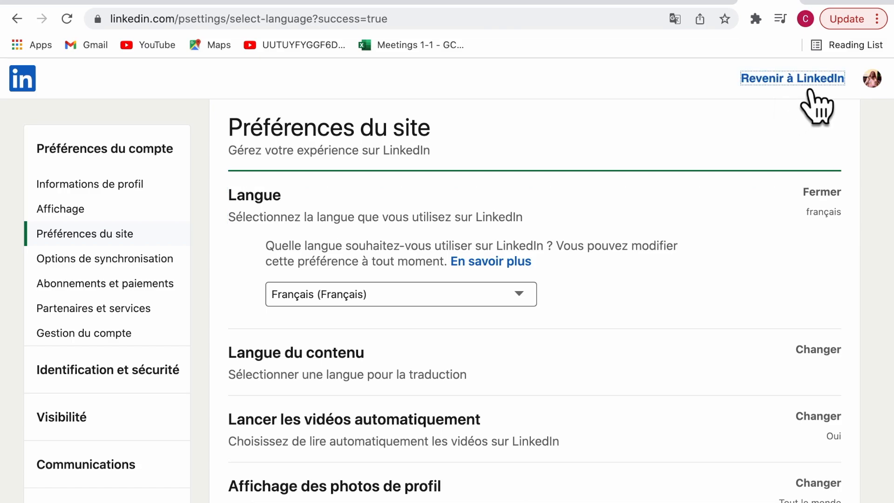
{"action": "left_click", "coordinate": [756, 77]}
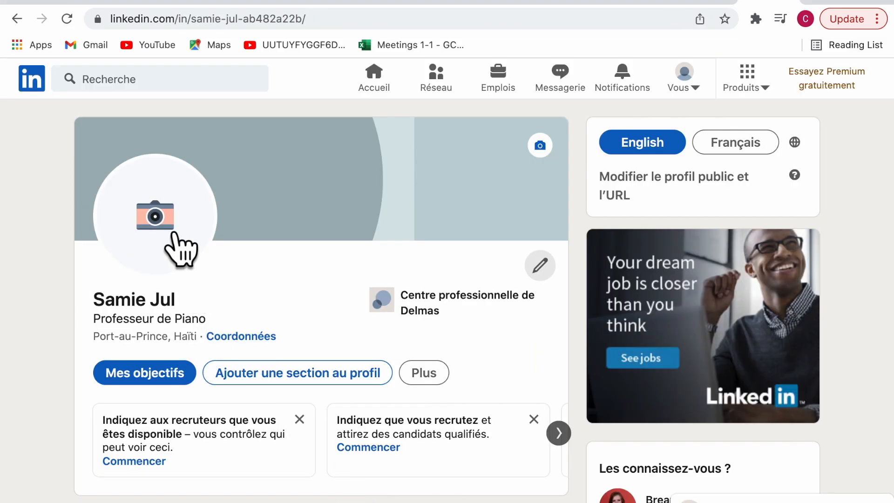
Upload the screenshot as the profile photo and recentre the crop on the woman in pink
{"action": "left_click", "coordinate": [173, 233]}
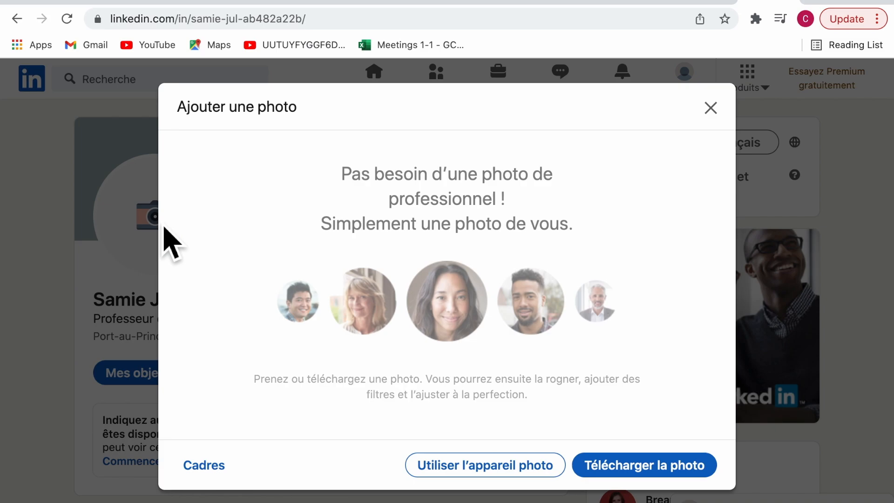
{"action": "left_click", "coordinate": [644, 480]}
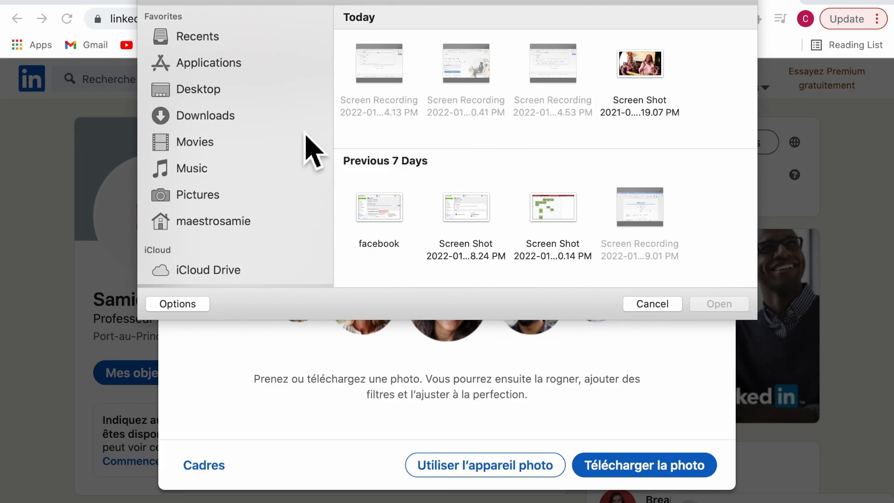
{"action": "left_click", "coordinate": [666, 71]}
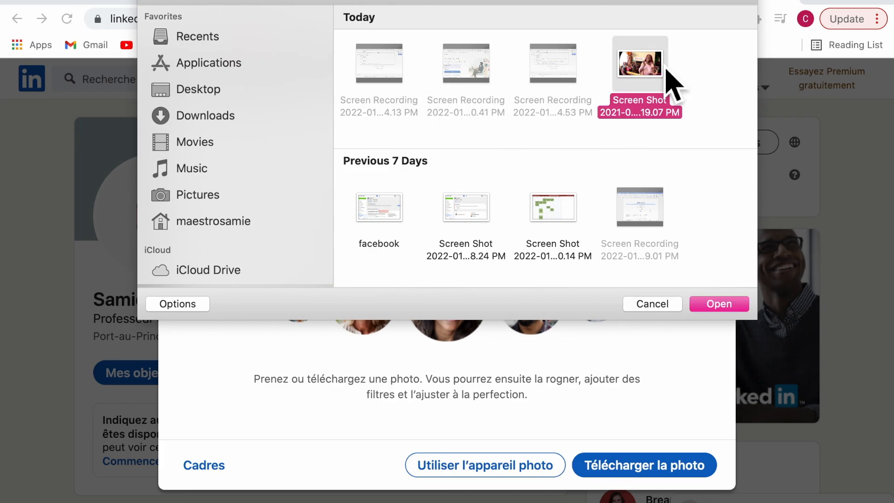
{"action": "left_click", "coordinate": [733, 304]}
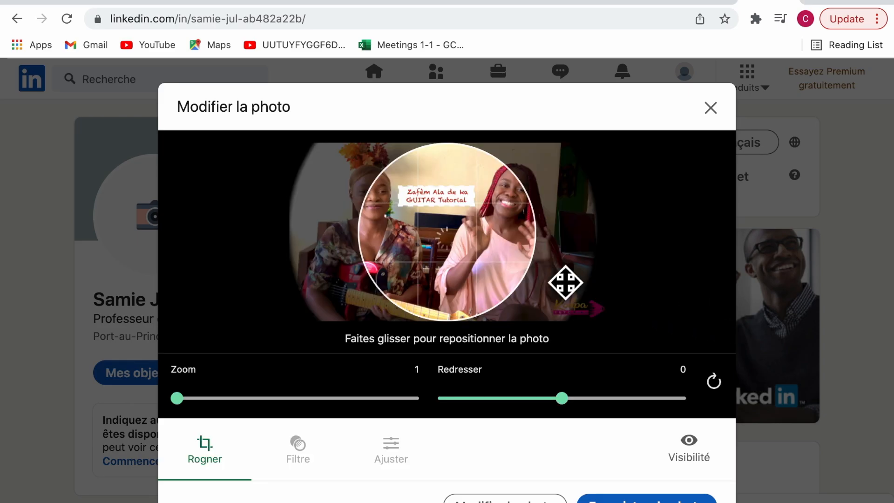
{"action": "left_click_drag", "start_coordinate": [438, 245], "coordinate": [380, 252]}
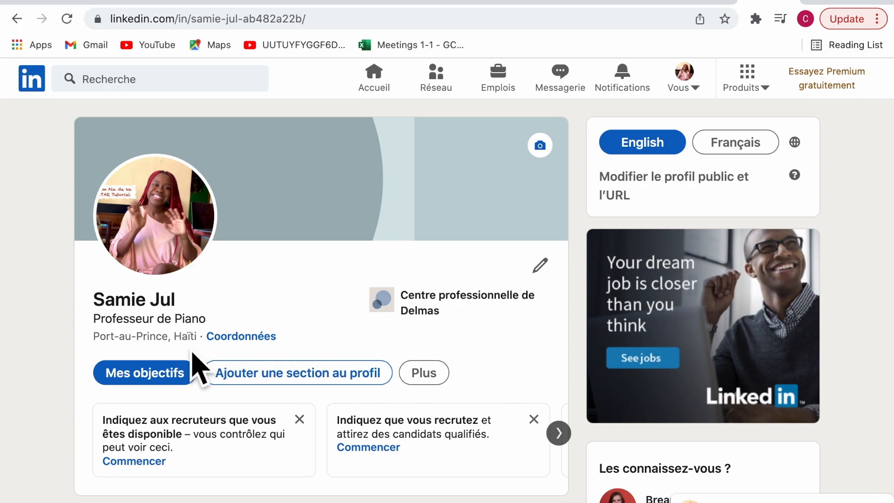
{"action": "left_click", "coordinate": [244, 339]}
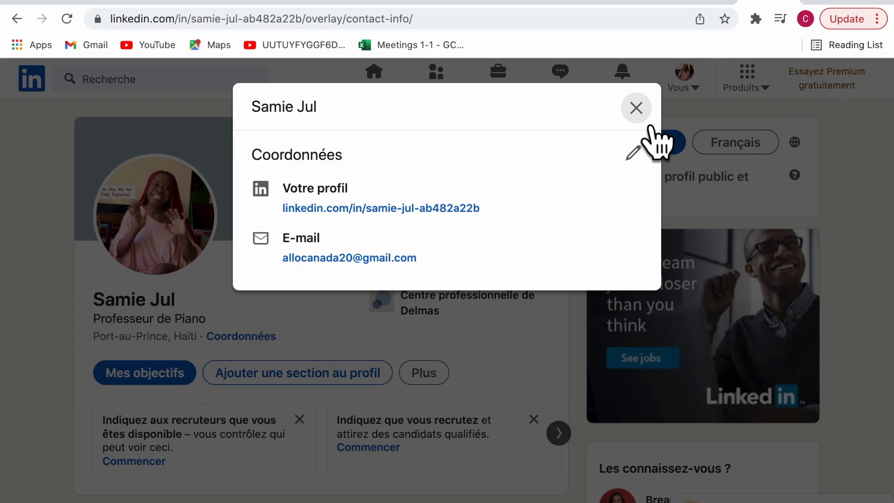
{"action": "left_click", "coordinate": [635, 108]}
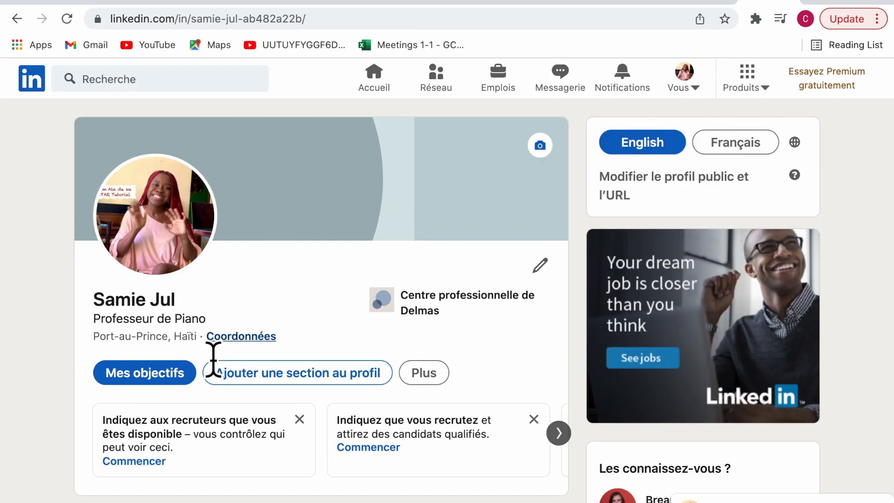
{"action": "left_click", "coordinate": [272, 337]}
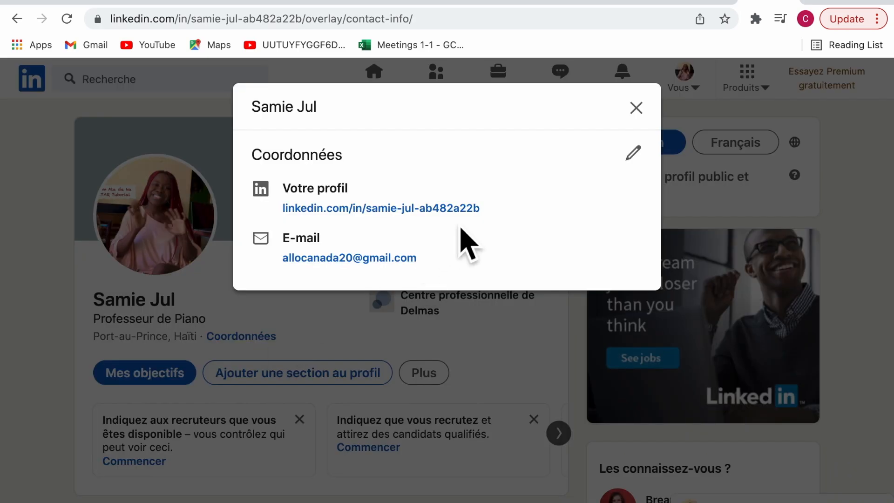
{"action": "left_click_drag", "start_coordinate": [500, 221], "coordinate": [275, 217]}
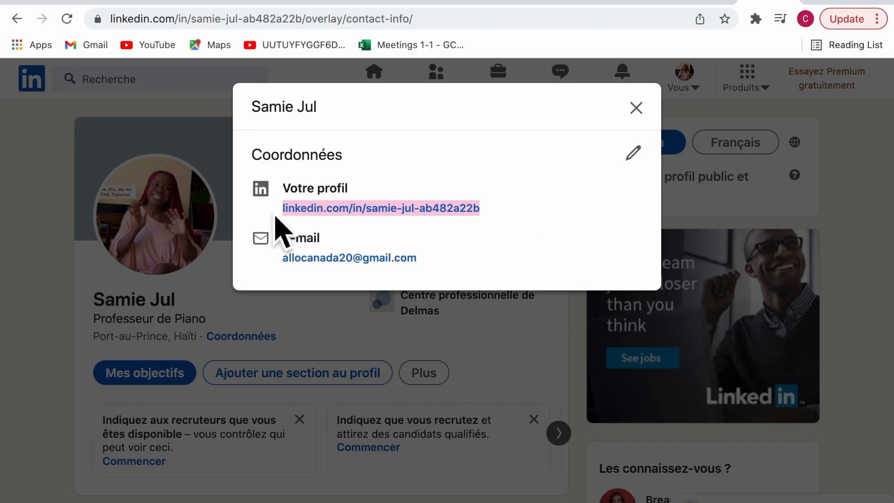
{"action": "left_click", "coordinate": [635, 109]}
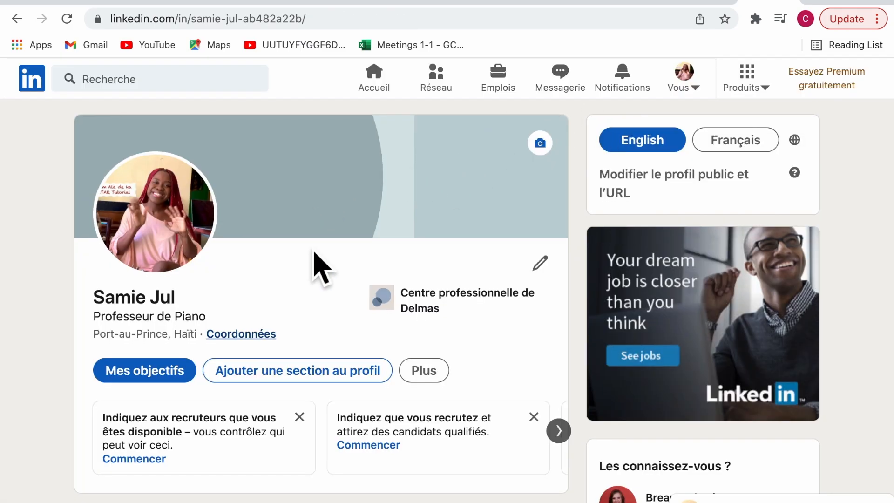
Open the 'Ajouter au profil' dialog through the 'Mes objectifs' dropdown
{"action": "scroll", "coordinate": [319, 264], "scroll_direction": "down", "scroll_amount": 2}
{"action": "scroll", "coordinate": [368, 358], "scroll_direction": "down", "scroll_amount": 5}
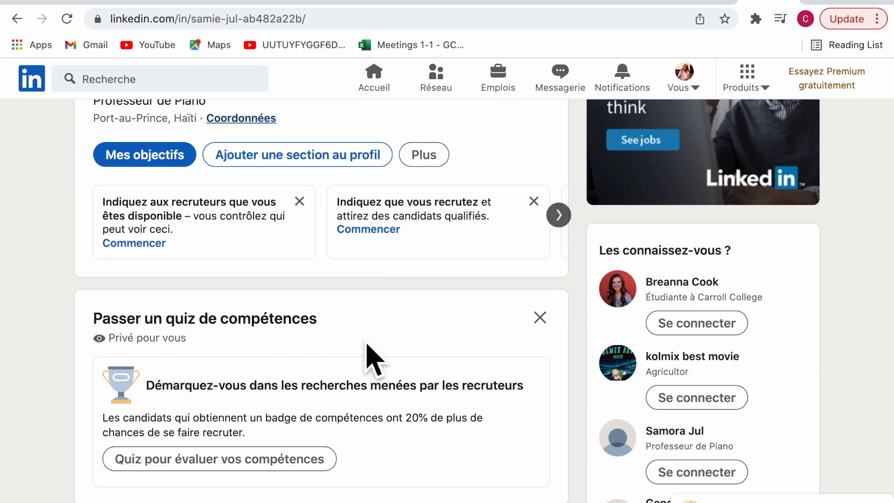
{"action": "scroll", "coordinate": [370, 358], "scroll_direction": "up", "scroll_amount": 5}
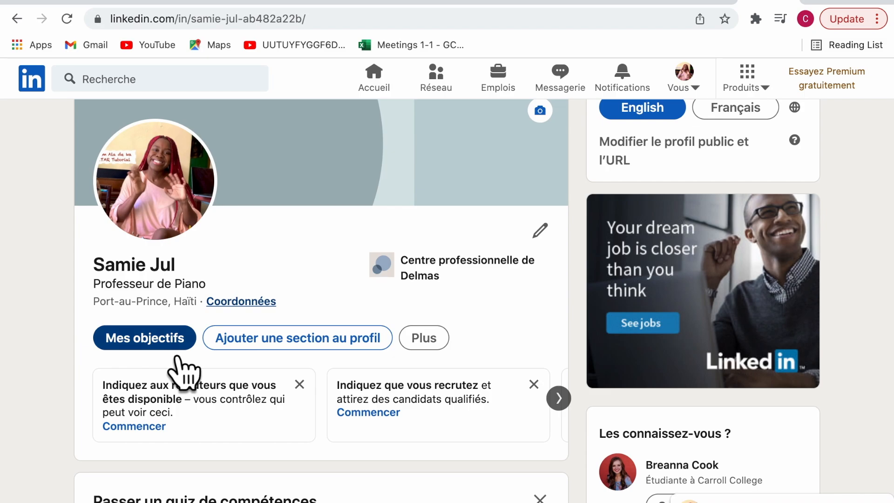
{"action": "left_click", "coordinate": [194, 349]}
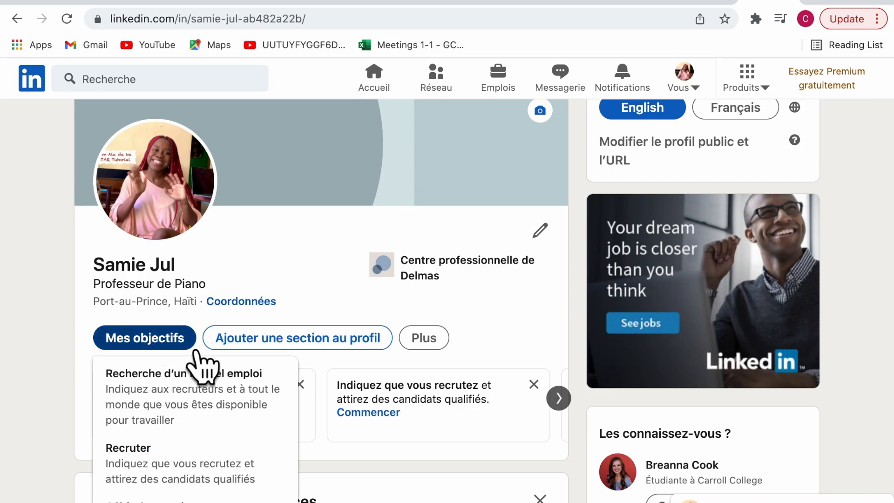
{"action": "scroll", "coordinate": [219, 340], "scroll_direction": "down", "scroll_amount": 3}
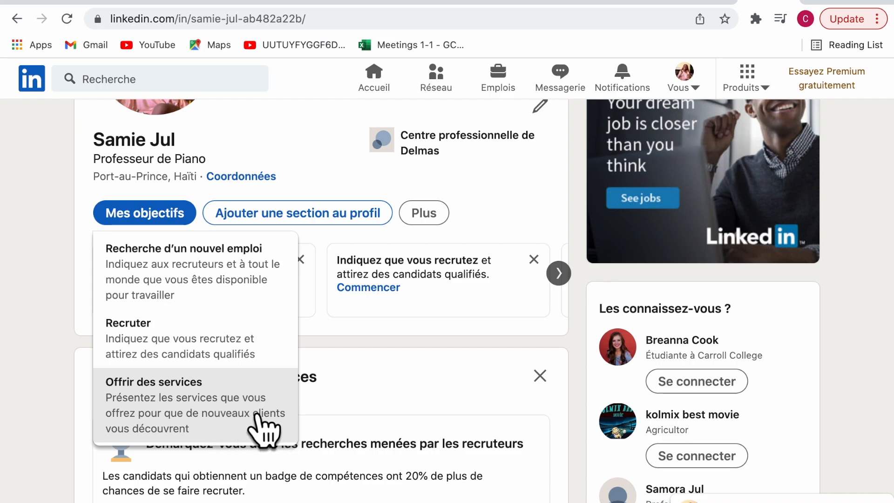
{"action": "left_click", "coordinate": [336, 217]}
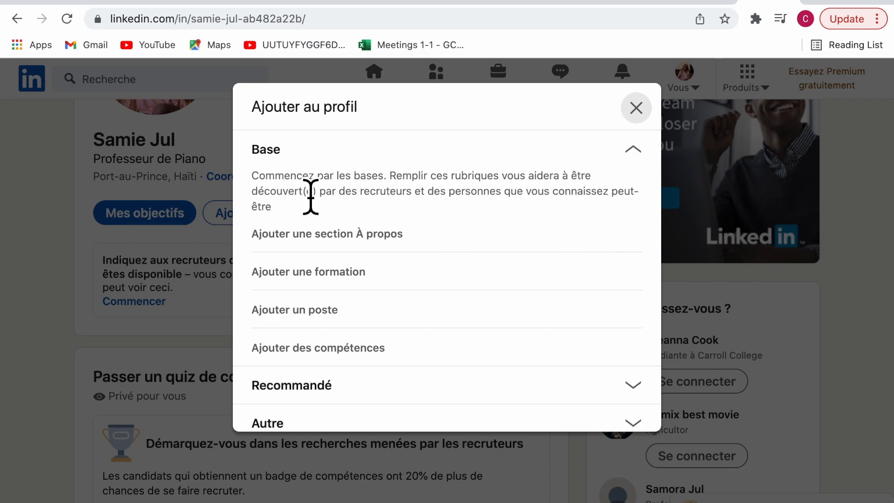
Start the French About summary: motivated francophone with a good level of English
{"action": "left_click", "coordinate": [408, 250]}
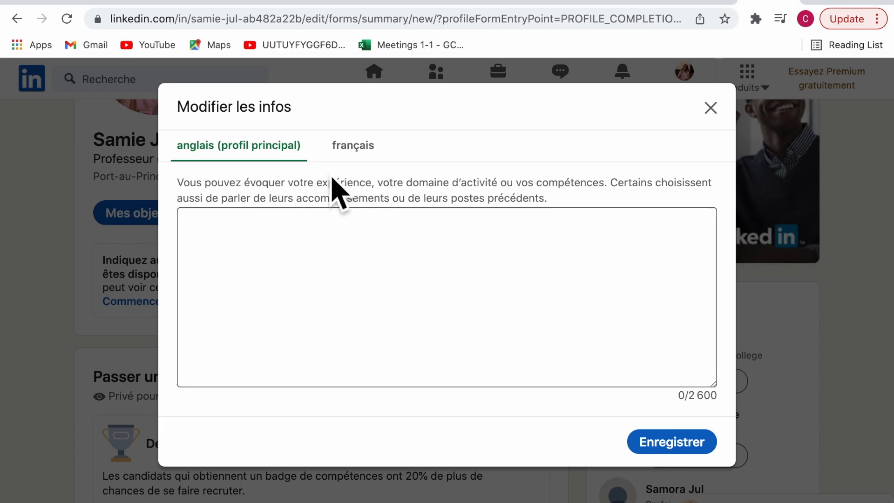
{"action": "left_click", "coordinate": [356, 159]}
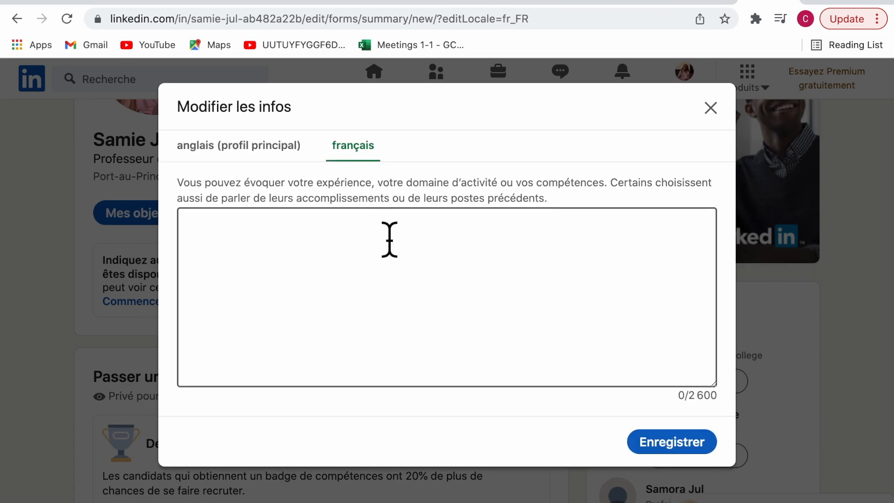
{"action": "left_click", "coordinate": [347, 260]}
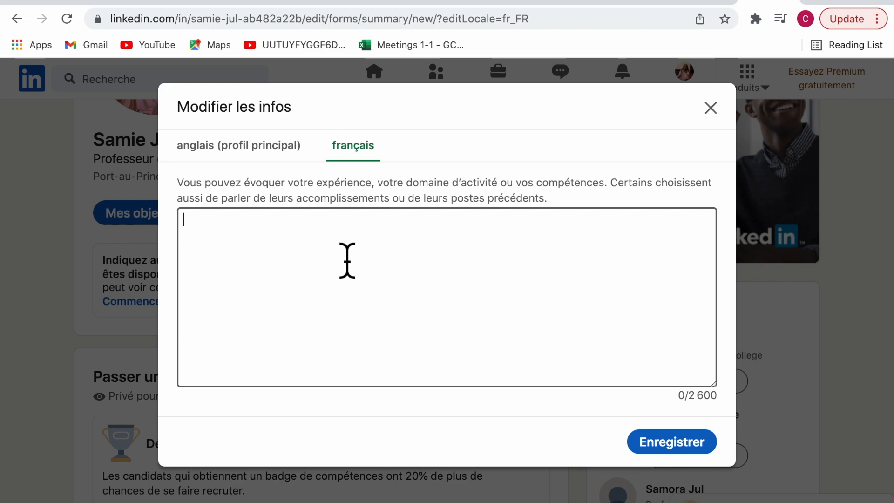
{"action": "type", "text": "Très "}
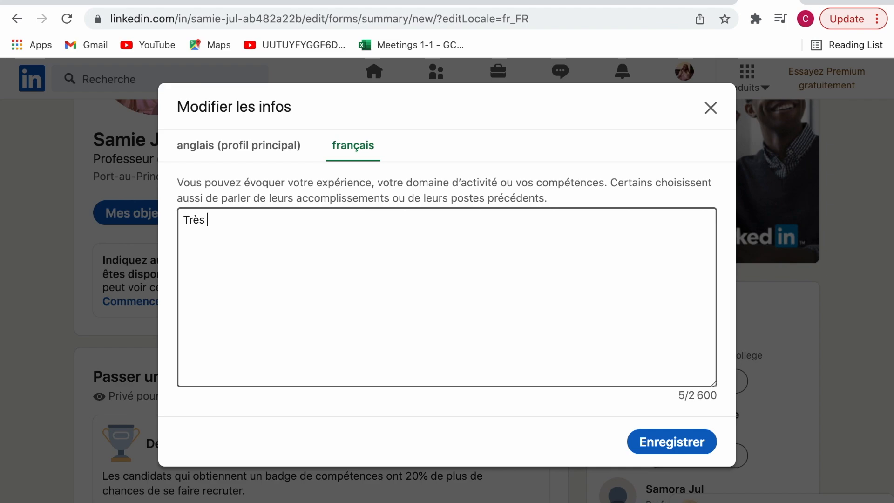
{"action": "type", "text": "motive"}
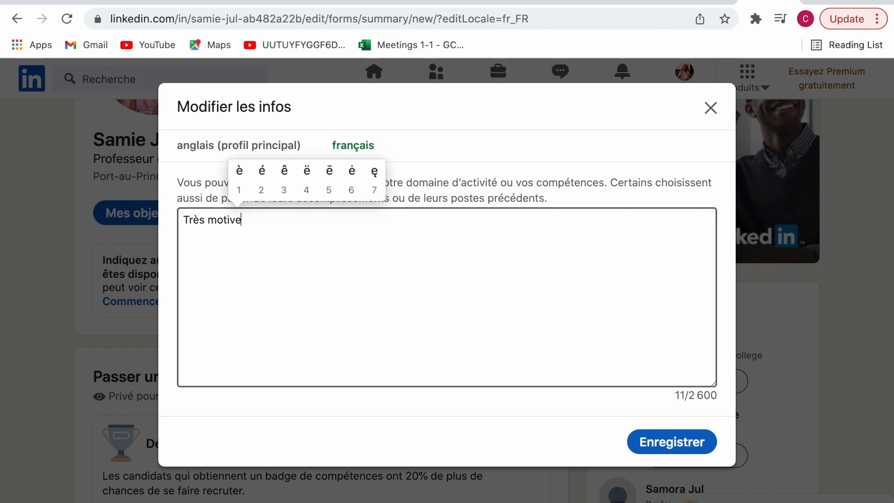
{"action": "type", "text": "2"}
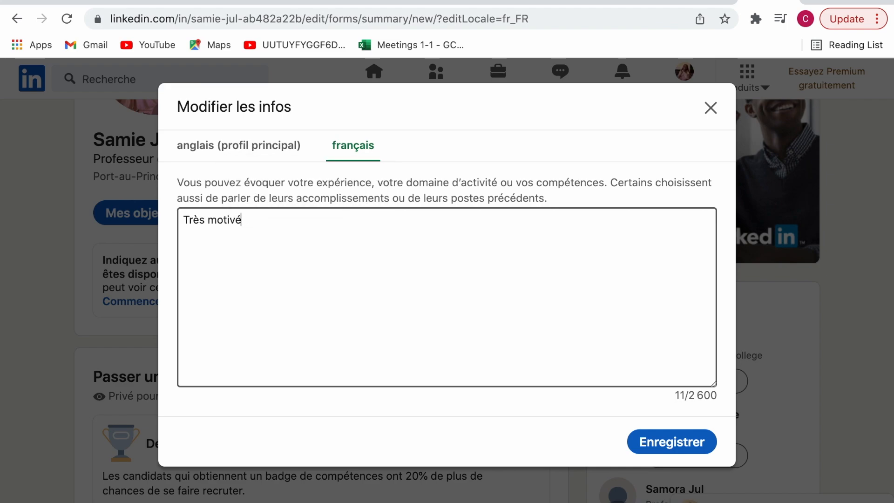
{"action": "type", "text": "e, fran"}
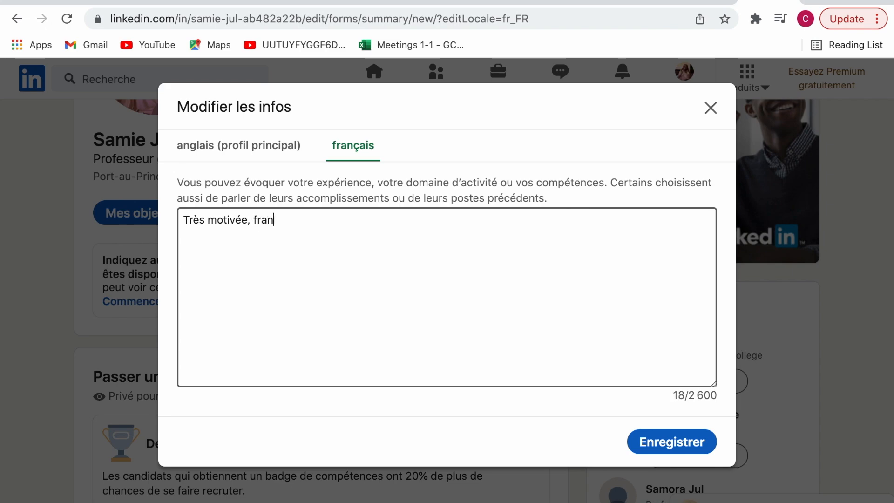
{"action": "type", "text": "cophone avec un bo"}
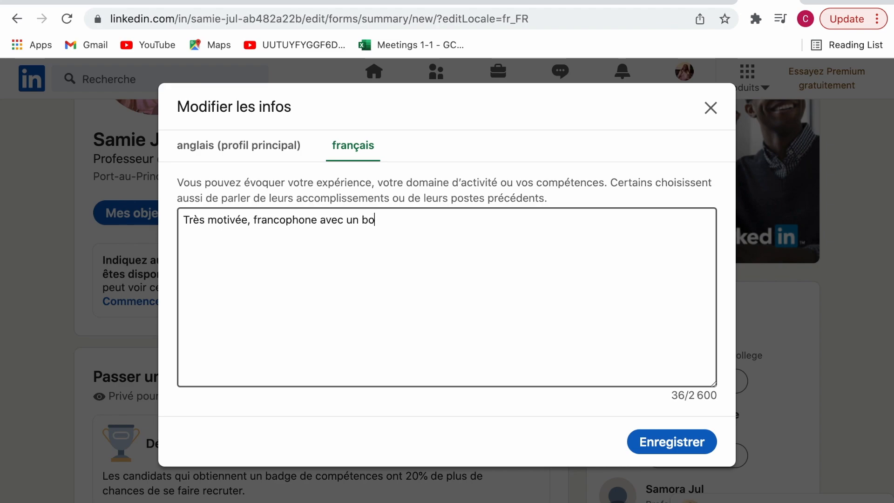
{"action": "type", "text": "n nivea"}
{"action": "key", "text": "BackSpace"}
{"action": "key", "text": "BackSpace"}
{"action": "key", "text": "BackSpace"}
{"action": "key", "text": "BackSpace"}
{"action": "type", "text": "n angla"}
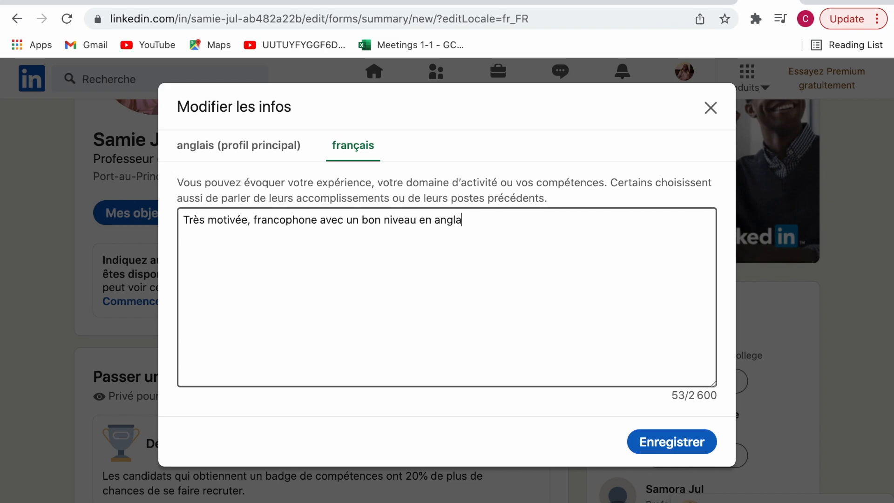
{"action": "type", "text": "is. Je souhai"}
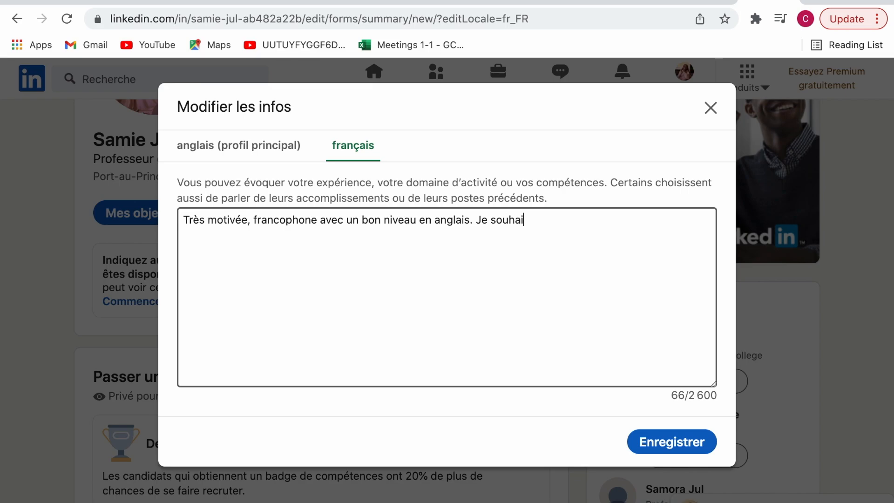
{"action": "type", "text": "te mettre mes conn"}
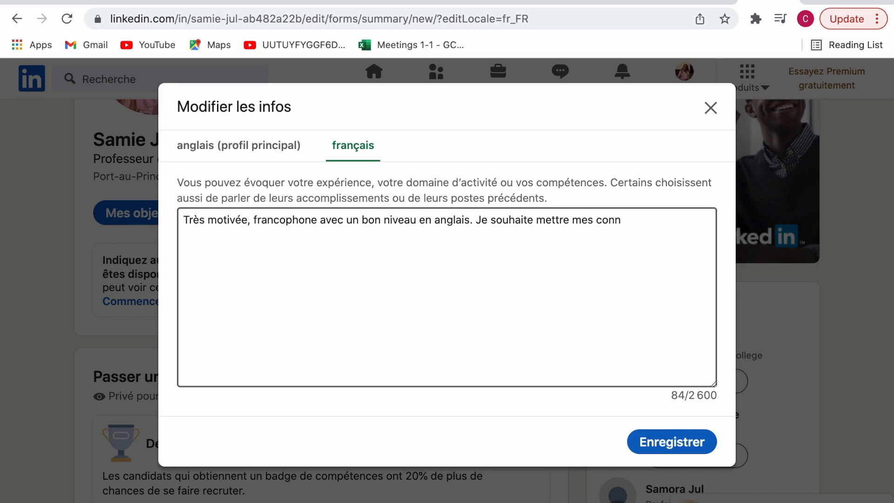
{"action": "type", "text": "aisance"}
Finish the summary offering language, computer and work skills, ending 'au service de toute equipe.'
{"action": "key", "text": "BackSpace"}
{"action": "key", "text": "BackSpace"}
{"action": "key", "text": "BackSpace"}
{"action": "key", "text": "BackSpace"}
{"action": "type", "text": "ssances"}
{"action": "type", "text": "linguis"}
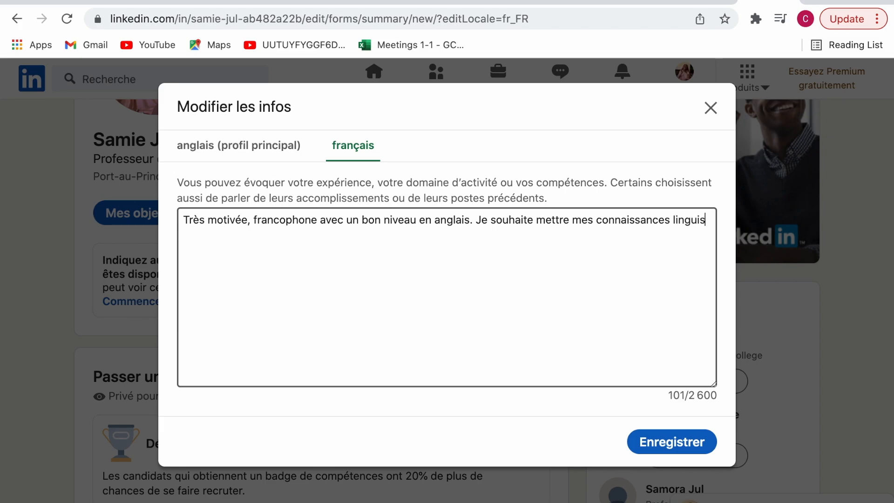
{"action": "type", "text": "tique"}
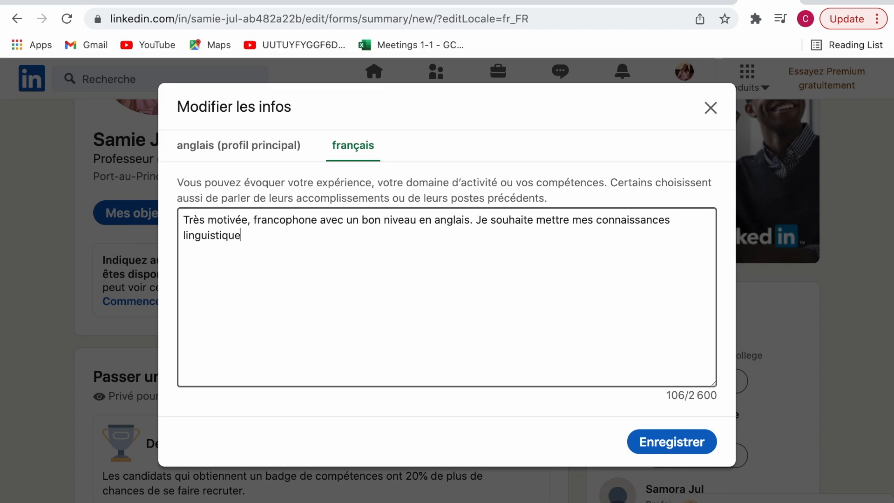
{"action": "type", "text": "s, mae"}
{"action": "key", "text": "BackSpace"}
{"action": "type", "text": "es aptitudes en"}
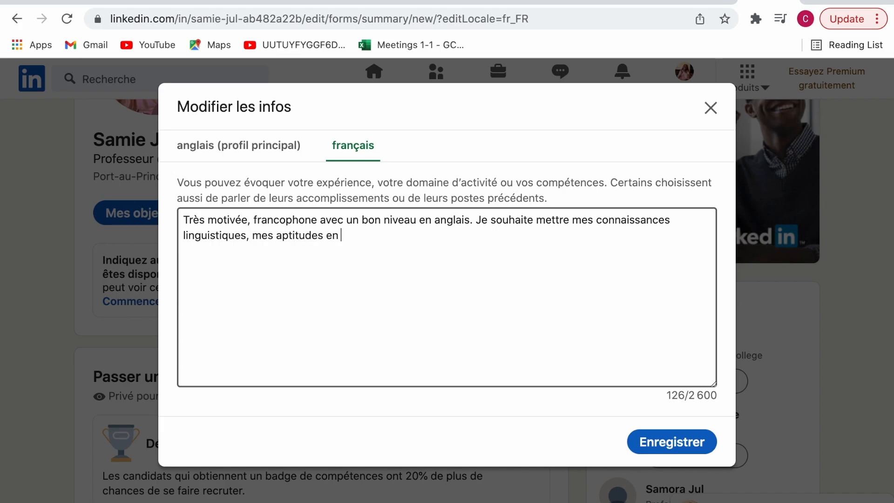
{"action": "type", "text": " in"}
{"action": "type", "text": "formation"}
{"action": "type", "text": "qu"}
{"action": "type", "text": "e, et mes experie"}
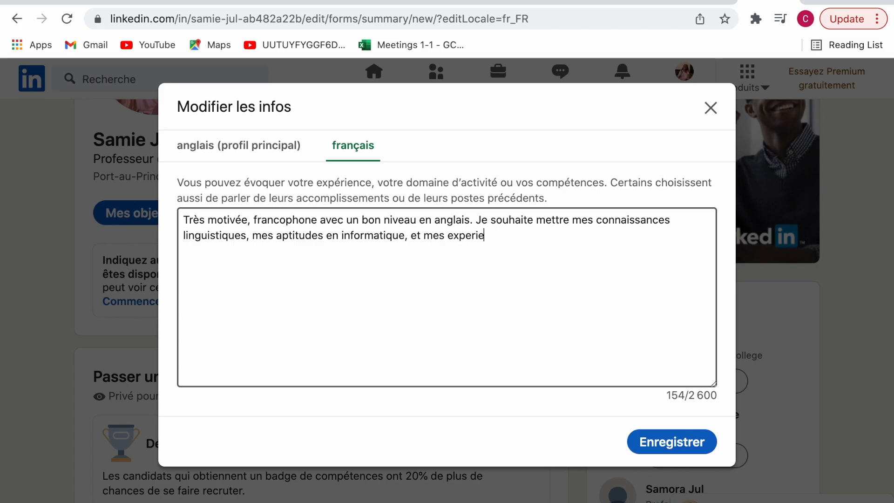
{"action": "type", "text": "nces de travail av"}
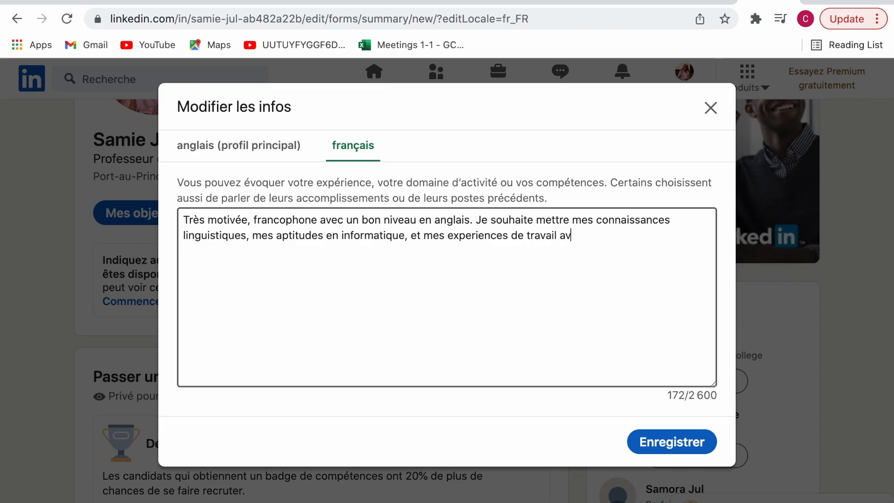
{"action": "type", "text": "ec plusieurs "}
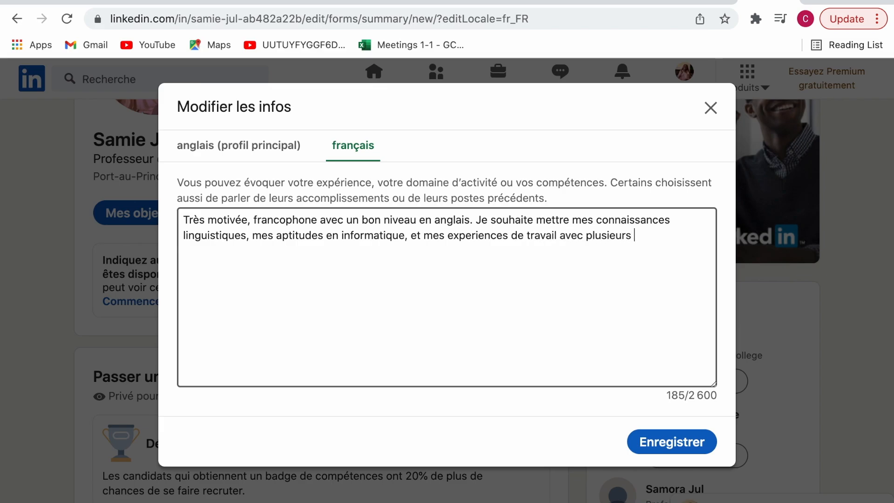
{"action": "type", "text": "categories de personne "}
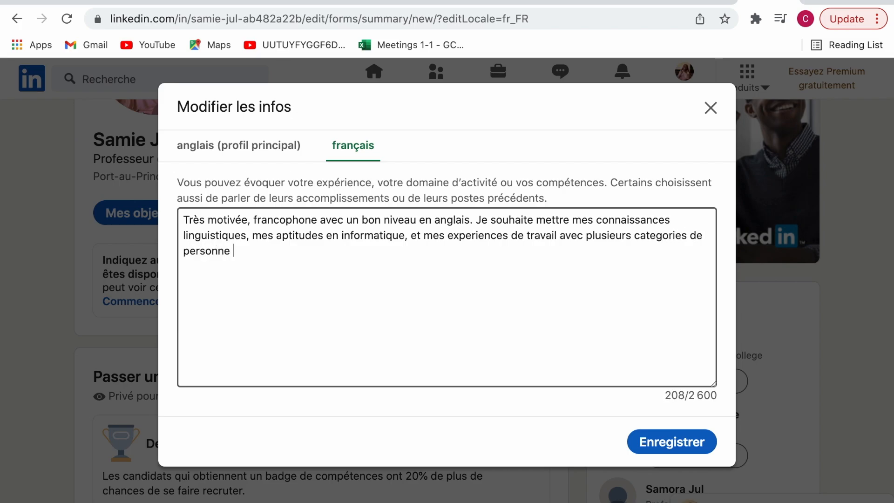
{"action": "type", "text": "au service de toute "}
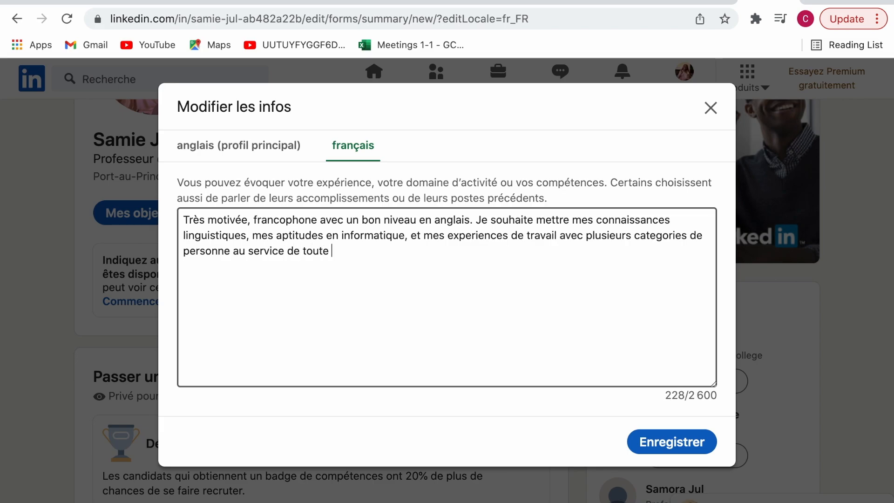
{"action": "type", "text": "entrep"}
{"action": "type", "text": "rise."}
{"action": "key", "text": "BackSpace"}
{"action": "key", "text": "BackSpace"}
{"action": "key", "text": "BackSpace"}
{"action": "key", "text": "BackSpace"}
{"action": "key", "text": "BackSpace"}
{"action": "key", "text": "BackSpace"}
{"action": "type", "text": "equipe."}
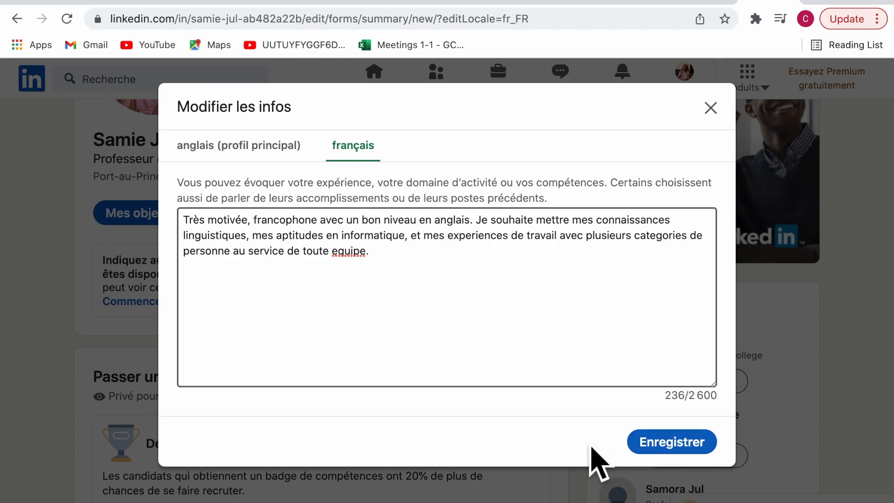
Save the French About summary and reopen the 'Ajouter au profil' dialog
{"action": "left_click", "coordinate": [671, 448]}
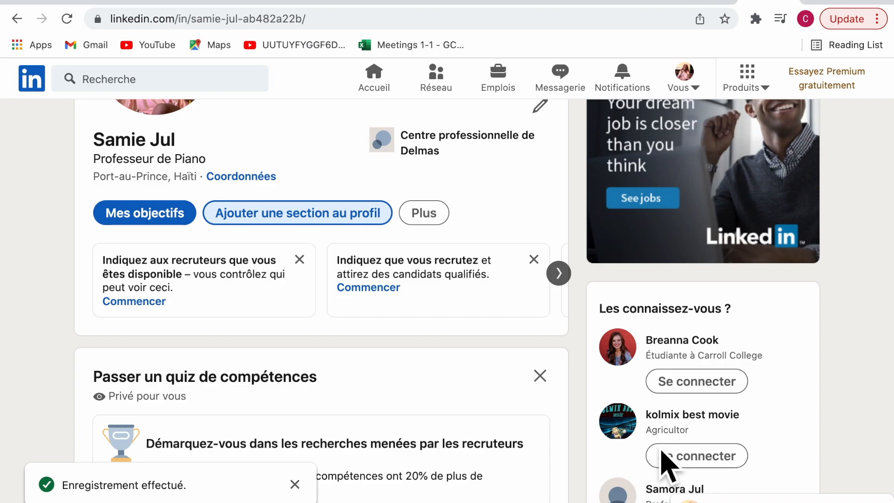
{"action": "scroll", "coordinate": [395, 395], "scroll_direction": "down", "scroll_amount": 10}
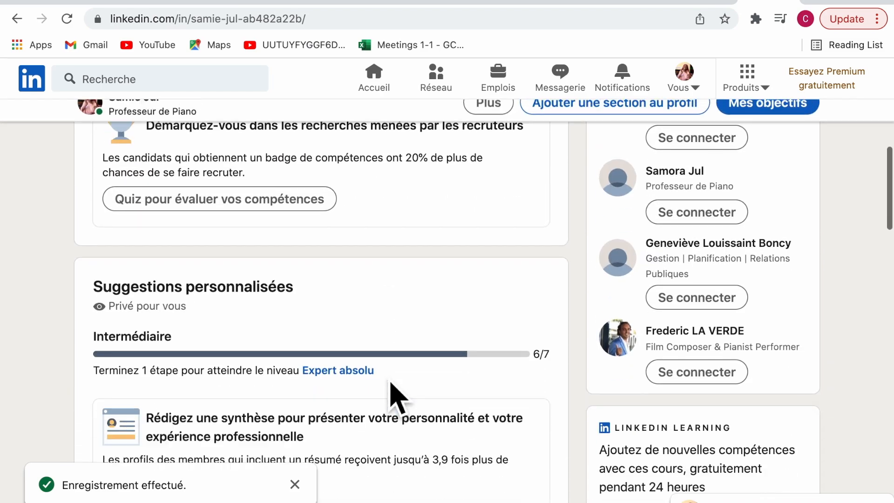
{"action": "scroll", "coordinate": [390, 382], "scroll_direction": "down", "scroll_amount": 1}
{"action": "scroll", "coordinate": [390, 382], "scroll_direction": "up", "scroll_amount": 10}
{"action": "scroll", "coordinate": [390, 381], "scroll_direction": "down", "scroll_amount": 1}
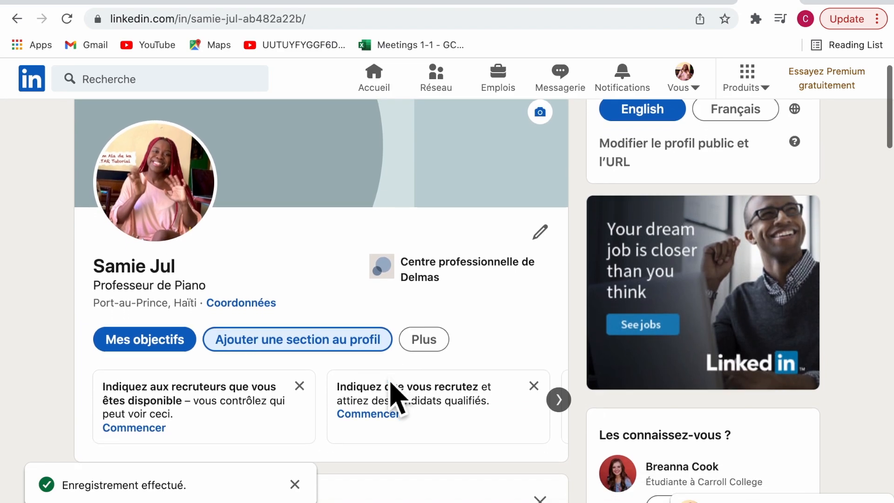
{"action": "scroll", "coordinate": [390, 383], "scroll_direction": "down", "scroll_amount": 5}
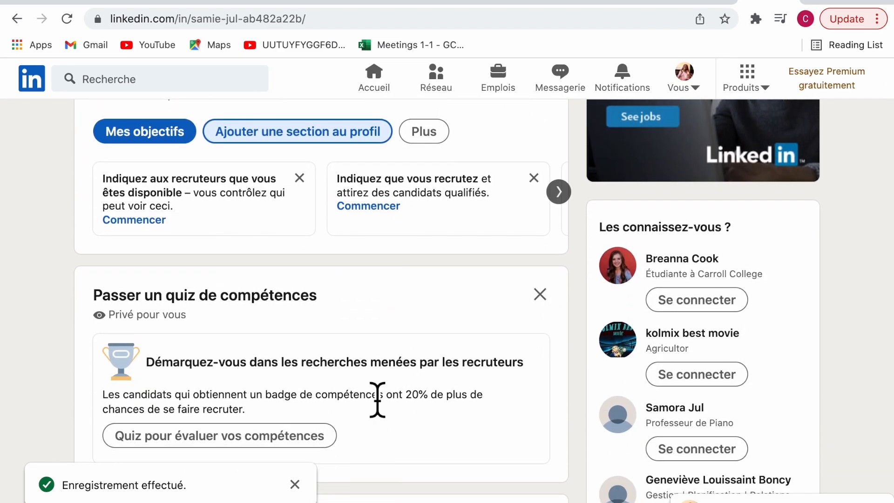
{"action": "scroll", "coordinate": [377, 400], "scroll_direction": "up", "scroll_amount": 3}
{"action": "left_click", "coordinate": [370, 279]}
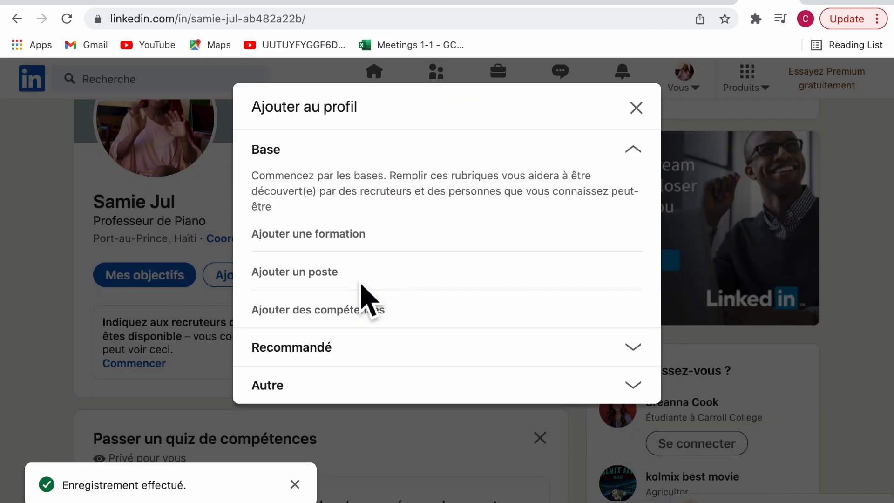
Start an education entry for Université Autonome de Port-au-Prince, UNAP, with degree Licence
{"action": "left_click", "coordinate": [370, 244]}
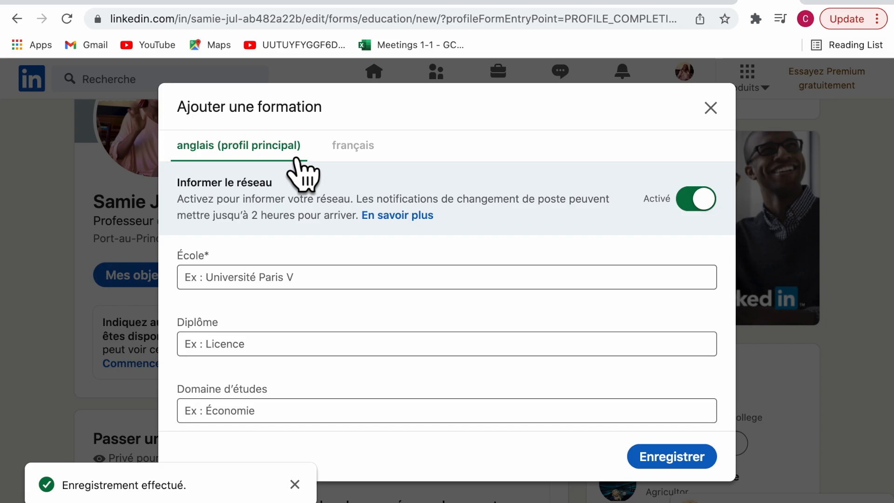
{"action": "left_click", "coordinate": [339, 281]}
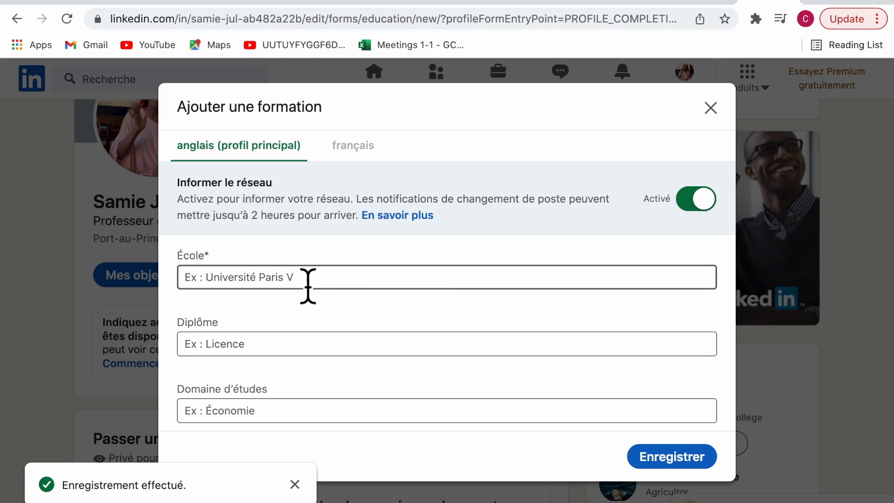
{"action": "type", "text": "Uni"}
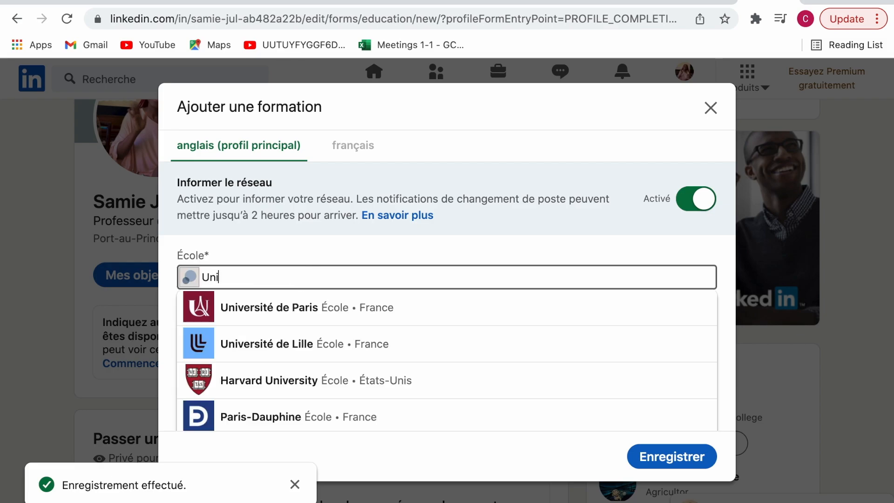
{"action": "type", "text": "versite de P"}
{"action": "type", "text": "au Prince"}
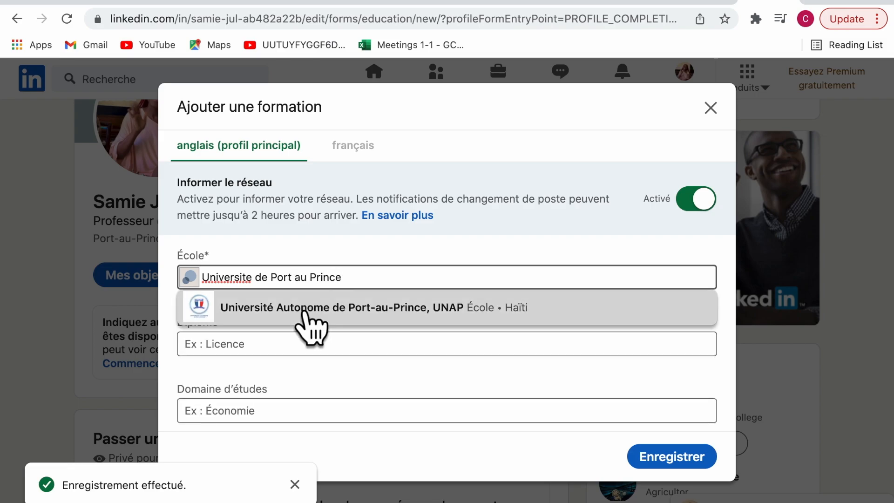
{"action": "left_click", "coordinate": [328, 316]}
{"action": "left_click", "coordinate": [258, 362]}
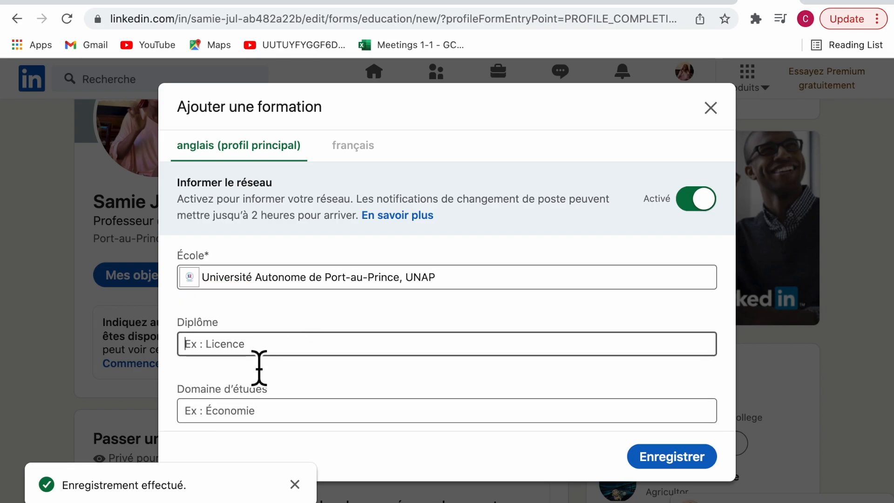
{"action": "type", "text": "Licence"}
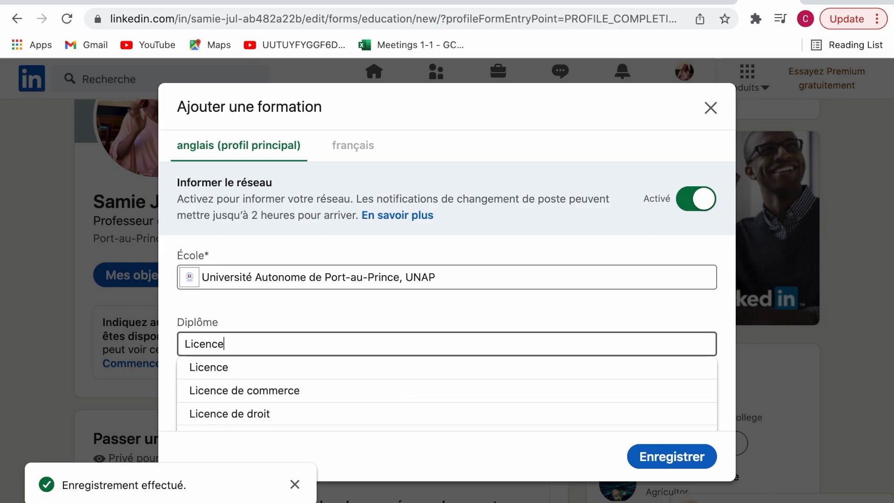
{"action": "scroll", "coordinate": [174, 432], "scroll_direction": "down", "scroll_amount": 4}
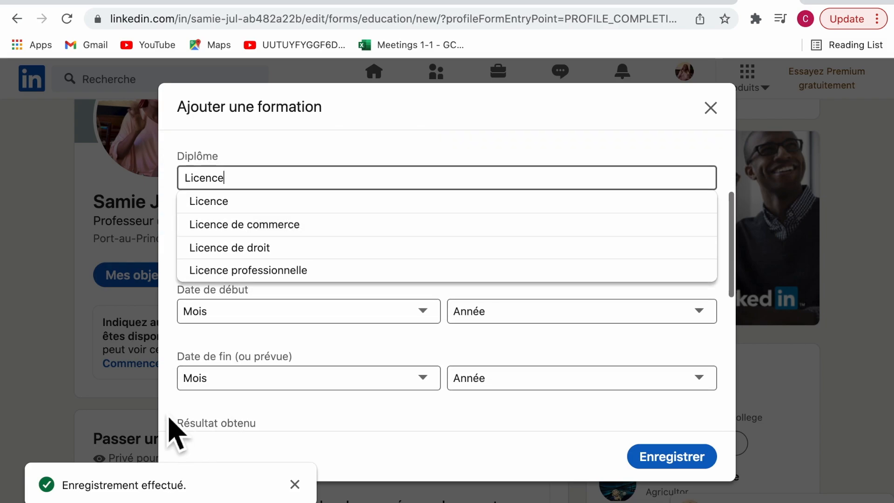
{"action": "left_click", "coordinate": [280, 331]}
Set the education dates Janvier 2018 to Février 2022 and save the entry
{"action": "left_click", "coordinate": [314, 315]}
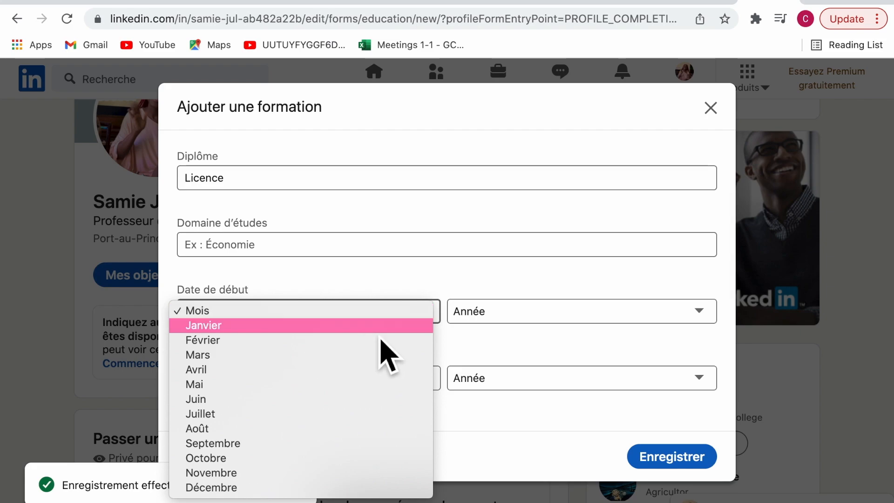
{"action": "left_click", "coordinate": [327, 328]}
{"action": "left_click", "coordinate": [523, 320]}
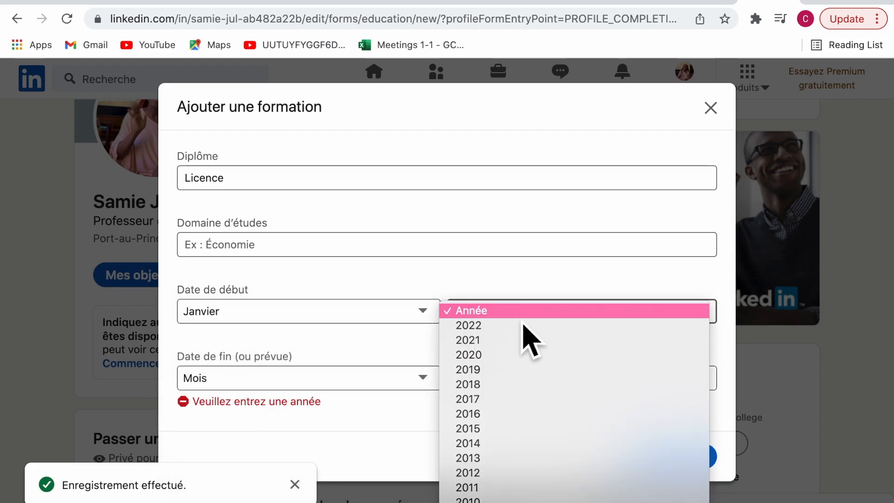
{"action": "left_click", "coordinate": [523, 385]}
{"action": "left_click", "coordinate": [364, 377]}
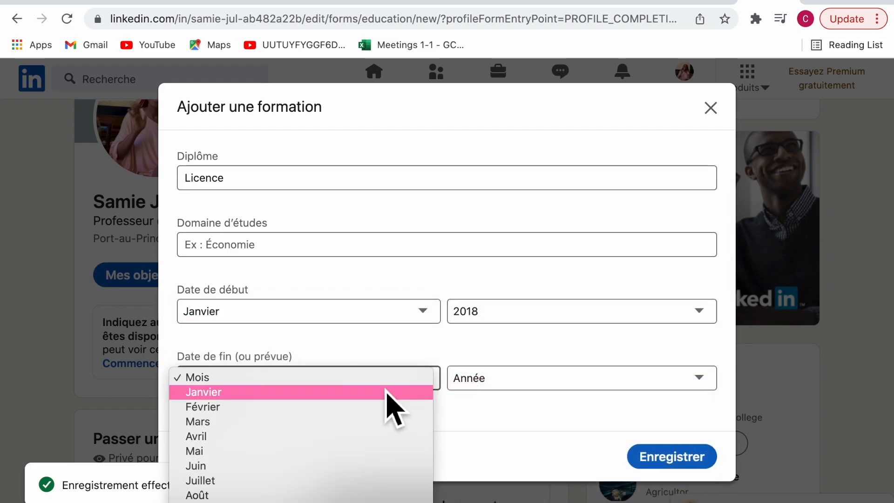
{"action": "left_click", "coordinate": [376, 406]}
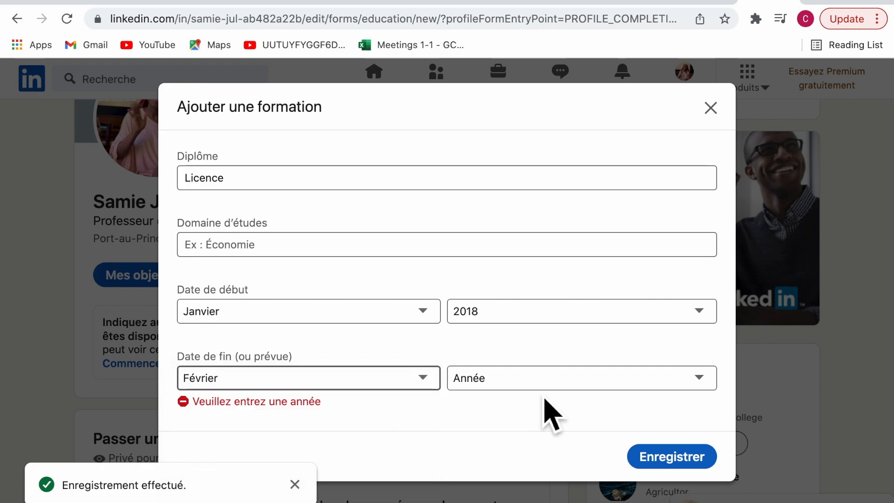
{"action": "left_click", "coordinate": [549, 382]}
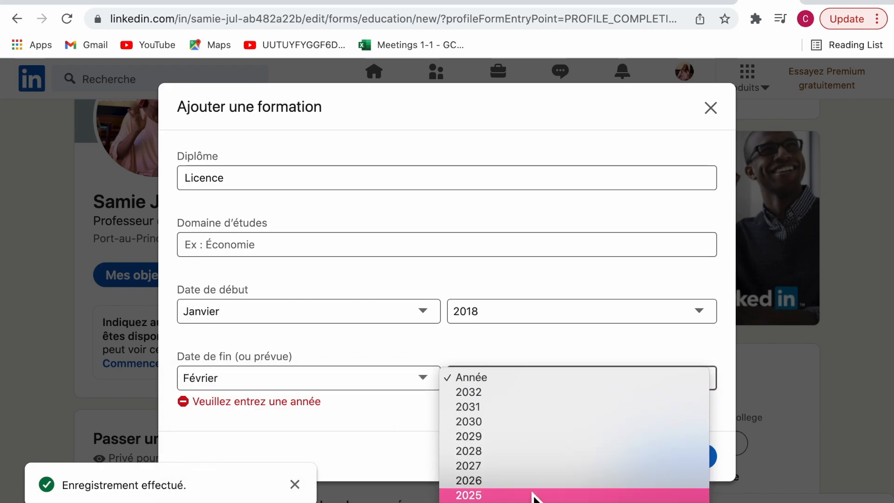
{"action": "left_click", "coordinate": [541, 456]}
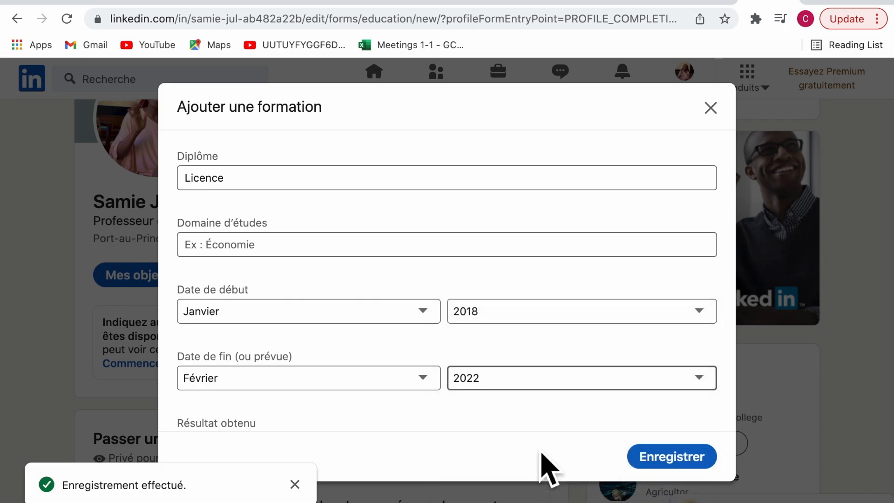
{"action": "left_click", "coordinate": [679, 467]}
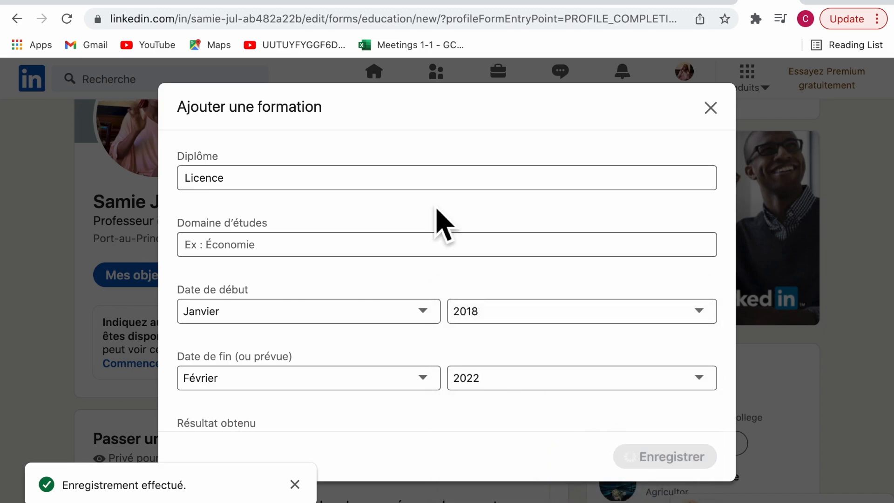
{"action": "scroll", "coordinate": [489, 364], "scroll_direction": "down", "scroll_amount": 3}
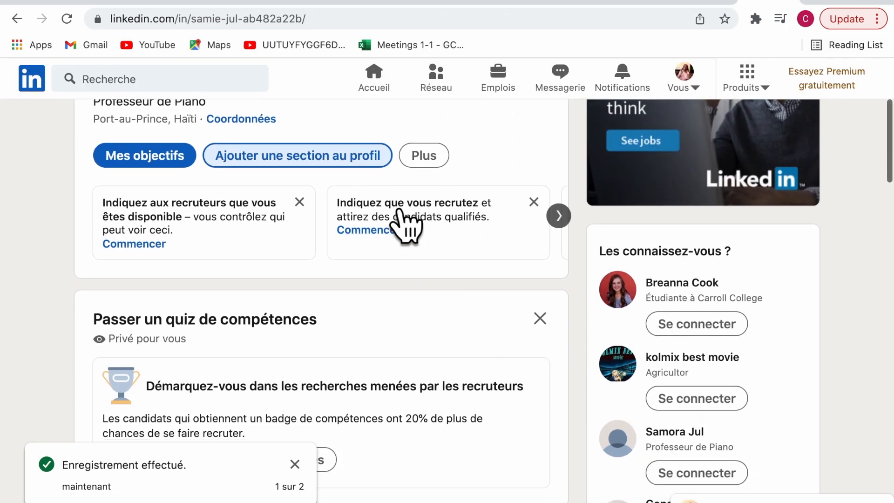
Add skills Travail d'équipe, Communication, Anglais, Responsabilité, Compétences de supervision and ponctualité, then save
{"action": "left_click", "coordinate": [379, 160]}
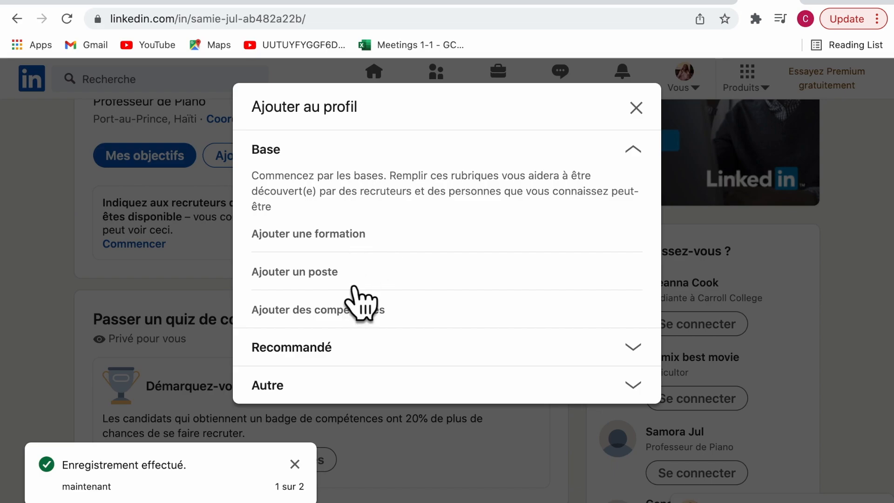
{"action": "left_click", "coordinate": [367, 312]}
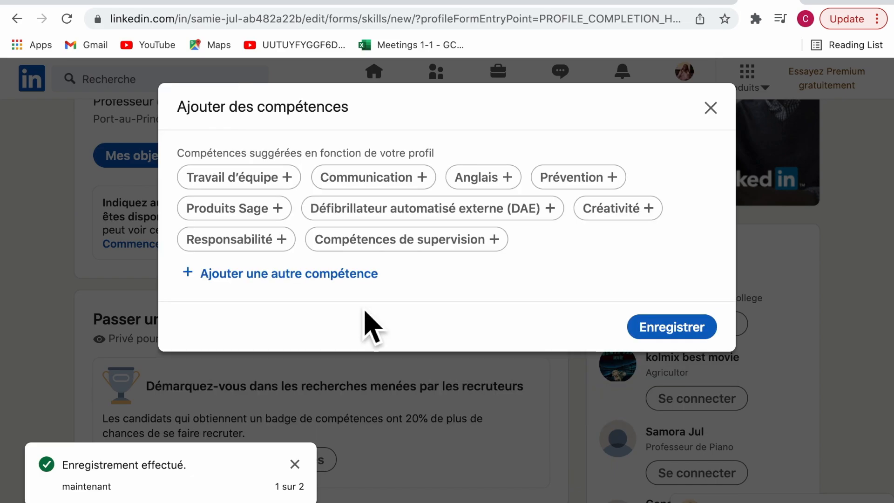
{"action": "left_click", "coordinate": [251, 187]}
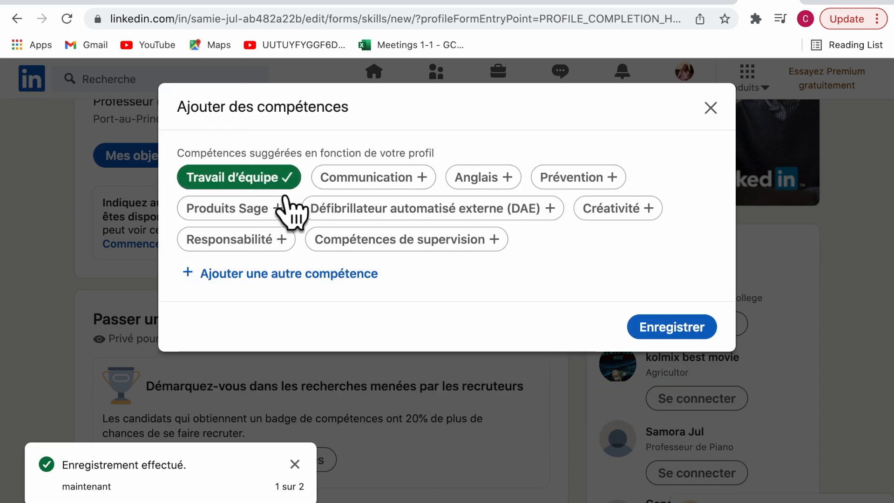
{"action": "left_click", "coordinate": [416, 187]}
{"action": "left_click", "coordinate": [491, 188]}
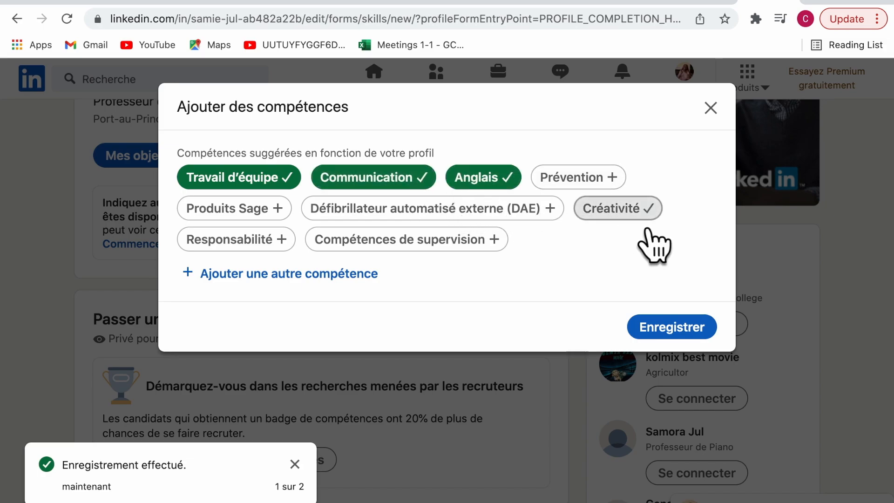
{"action": "left_click", "coordinate": [254, 246]}
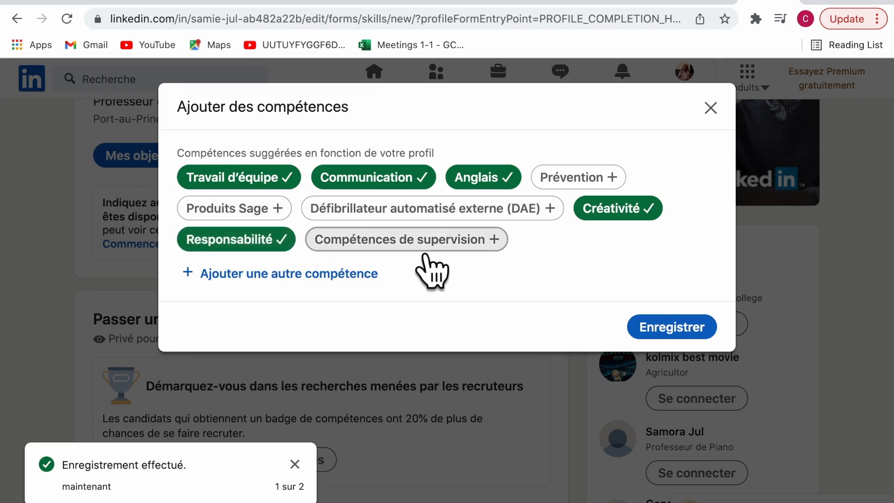
{"action": "left_click", "coordinate": [424, 251]}
{"action": "left_click", "coordinate": [262, 274]}
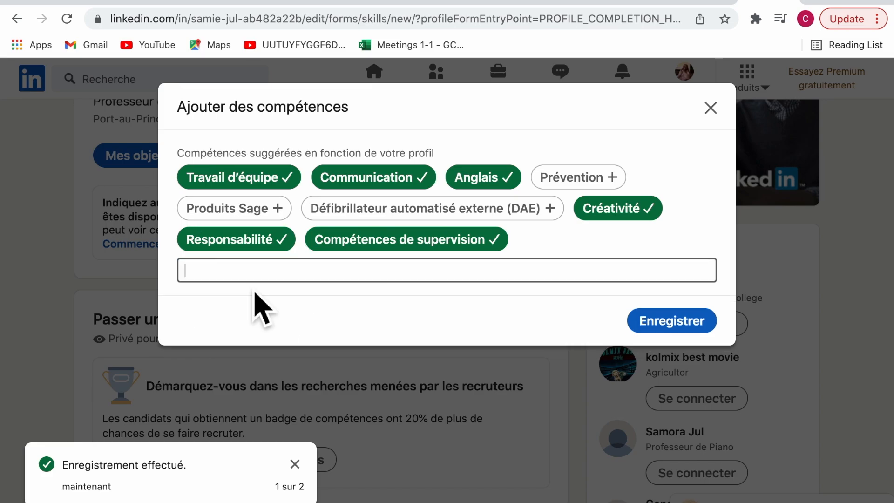
{"action": "type", "text": "p"}
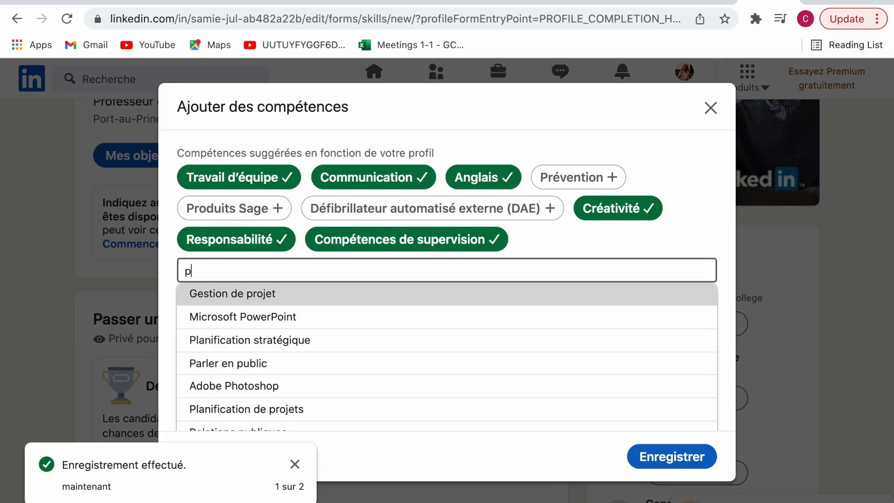
{"action": "type", "text": "onc"}
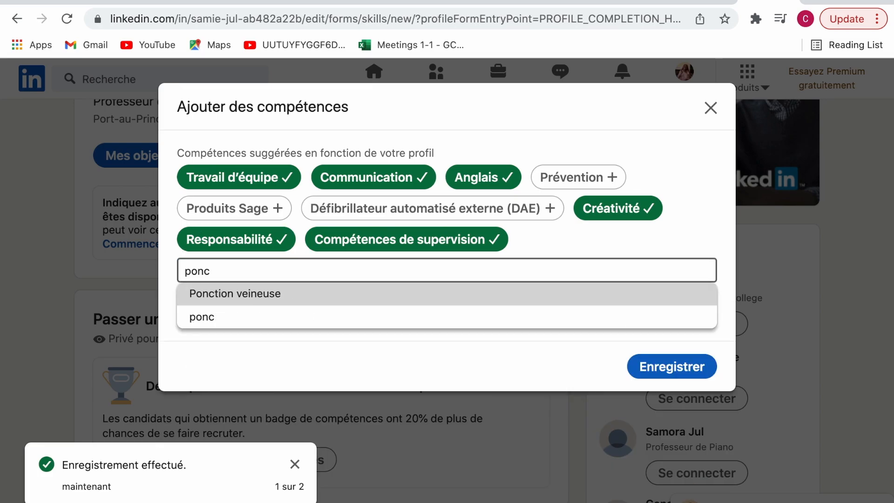
{"action": "type", "text": "tuel"}
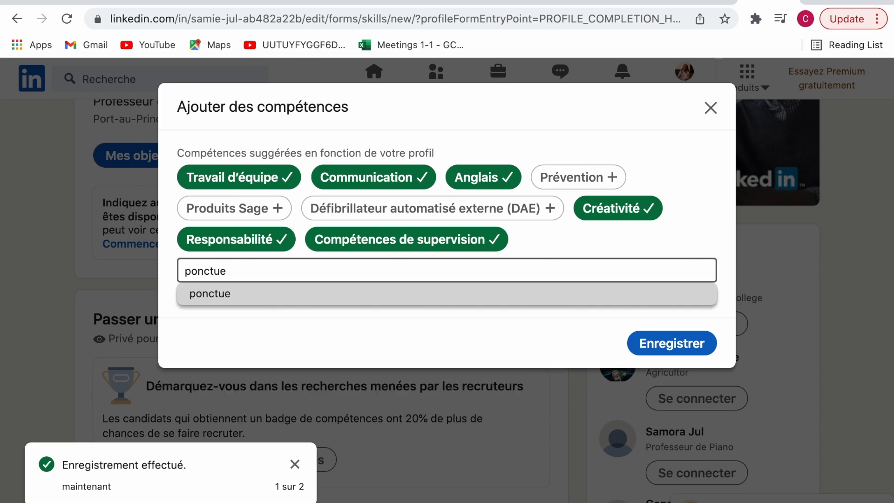
{"action": "type", "text": "lite"}
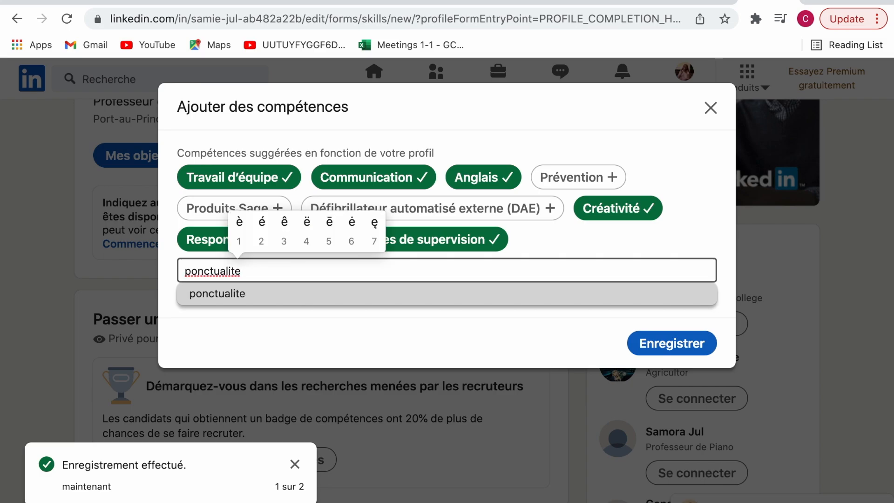
{"action": "type", "text": "2"}
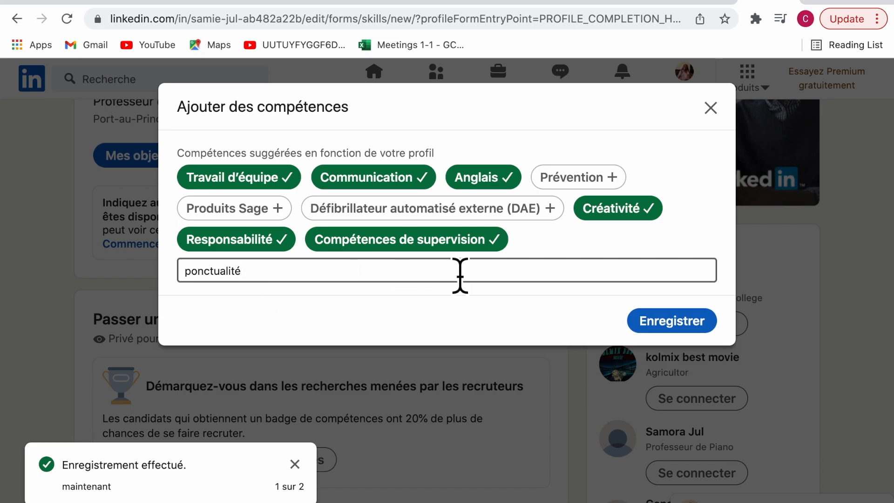
{"action": "left_click", "coordinate": [698, 329]}
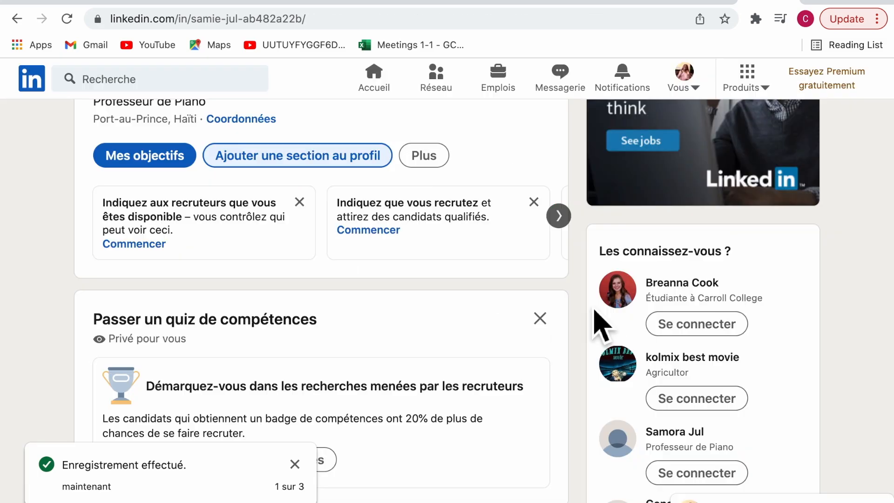
Via Ajouter des compétences, pick the Microsoft Office suggestion and save it
{"action": "left_click", "coordinate": [326, 186]}
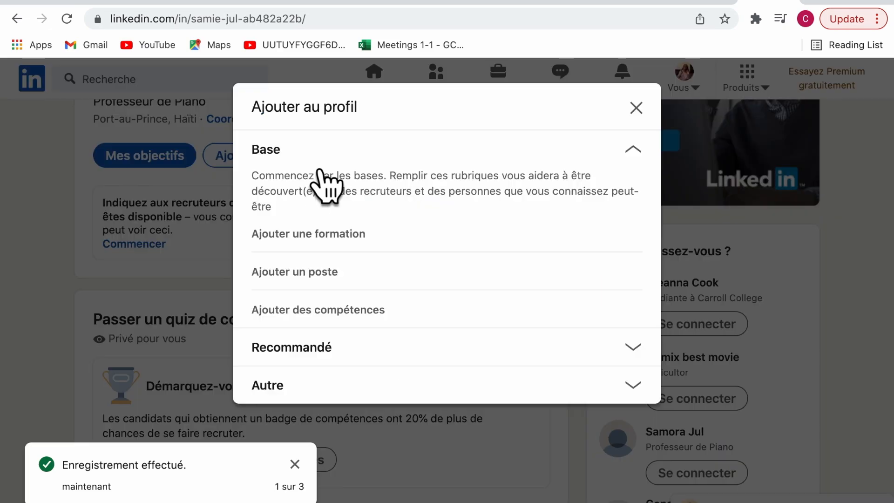
{"action": "left_click", "coordinate": [364, 317]}
{"action": "left_click", "coordinate": [376, 285]}
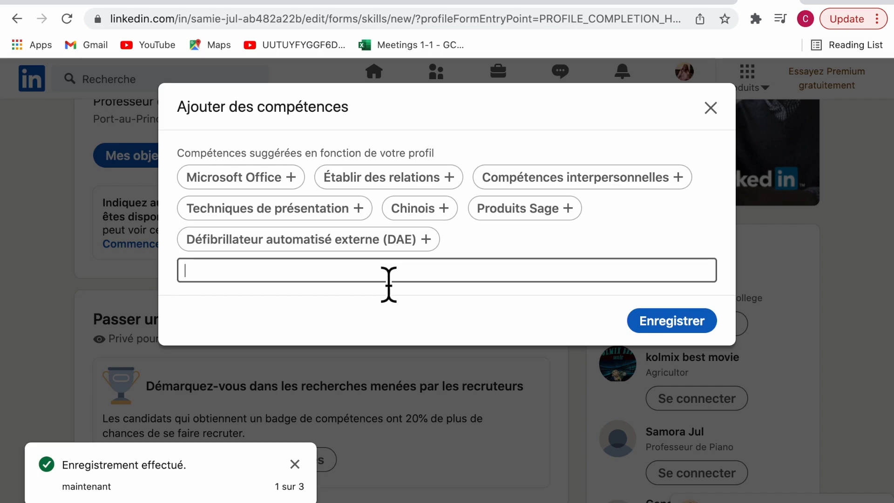
{"action": "left_click", "coordinate": [288, 187]}
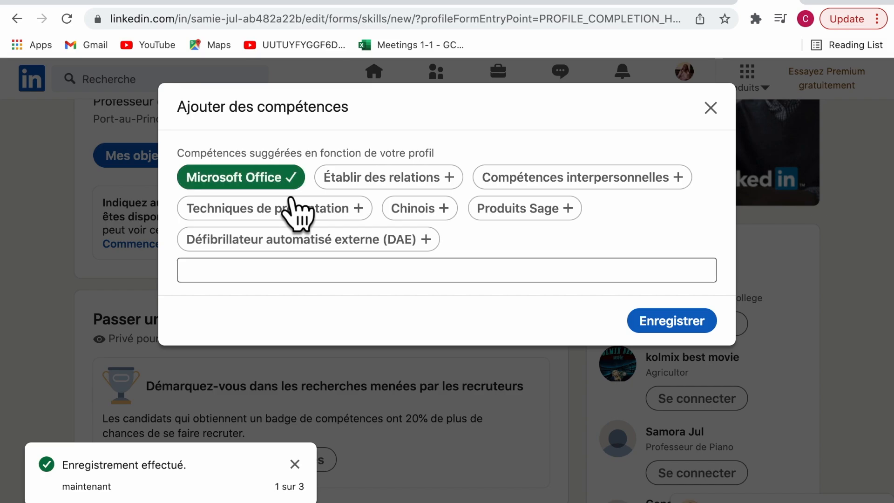
{"action": "left_click", "coordinate": [677, 331]}
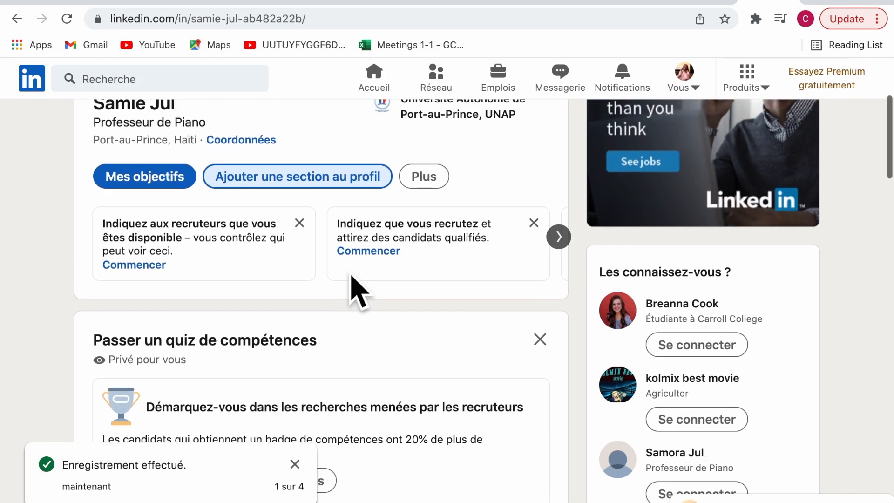
Dismiss the three suggestion cards: available to recruiters, recruiting, and finding potential clients
{"action": "left_click", "coordinate": [300, 222]}
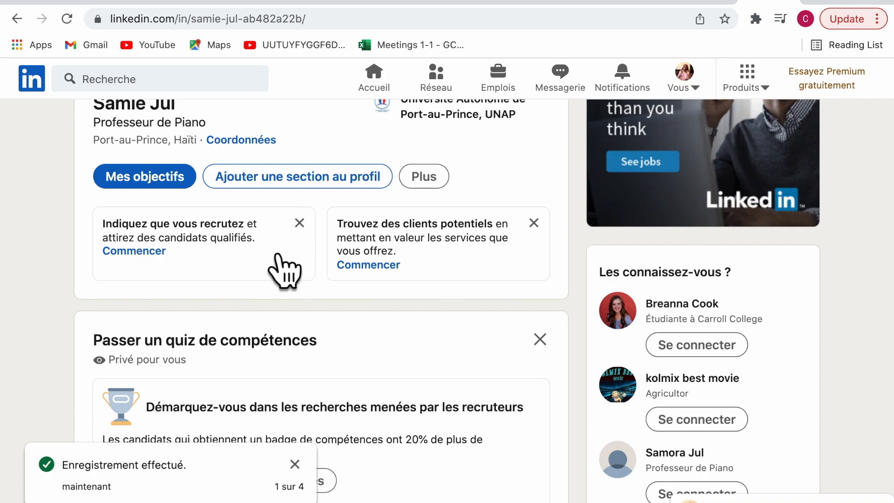
{"action": "left_click", "coordinate": [299, 222]}
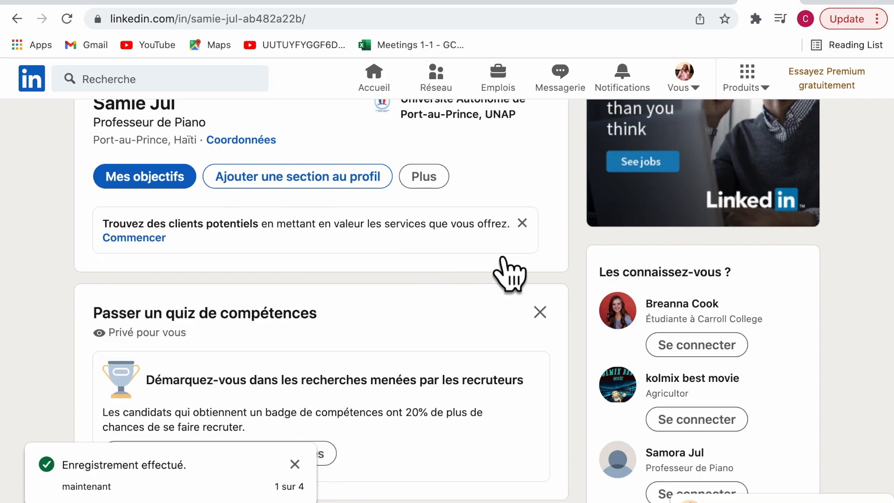
{"action": "left_click", "coordinate": [522, 223]}
{"action": "scroll", "coordinate": [479, 272], "scroll_direction": "up", "scroll_amount": 3}
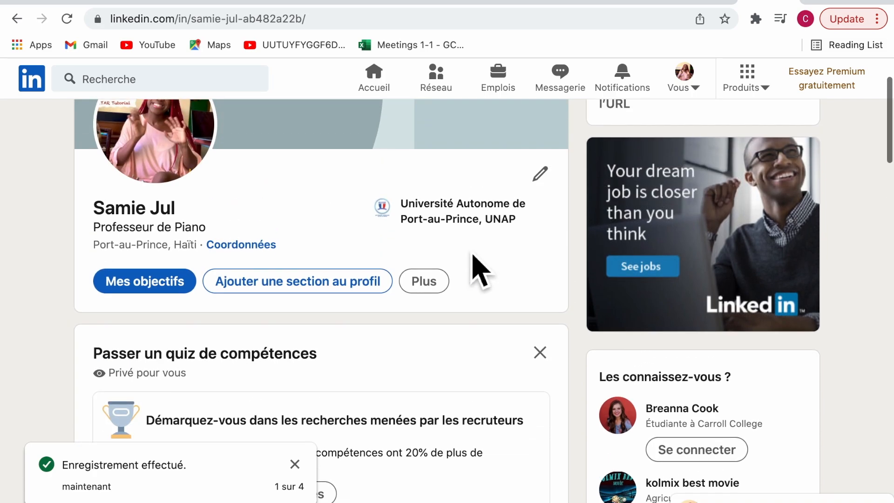
{"action": "scroll", "coordinate": [473, 260], "scroll_direction": "down", "scroll_amount": 4}
{"action": "scroll", "coordinate": [473, 263], "scroll_direction": "up", "scroll_amount": 4}
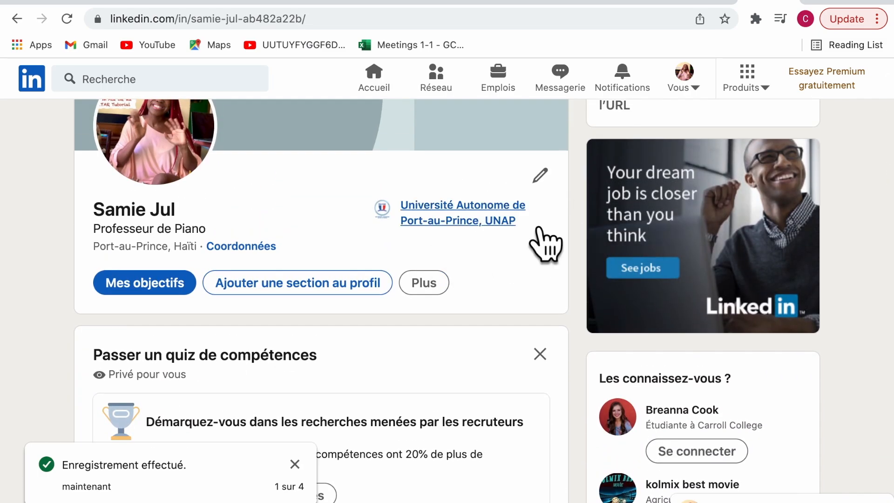
Open the 'Ajouter une licence ou une certification' form from the Recommandé sections
{"action": "left_click", "coordinate": [261, 286]}
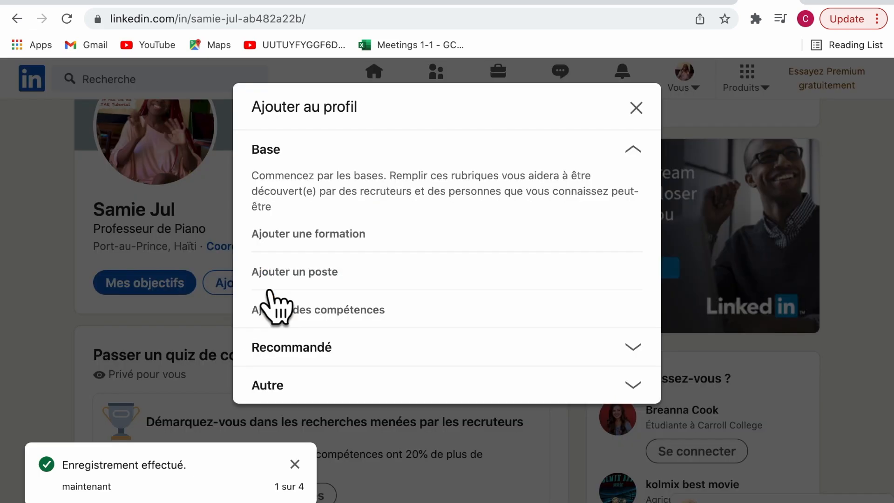
{"action": "left_click", "coordinate": [552, 352]}
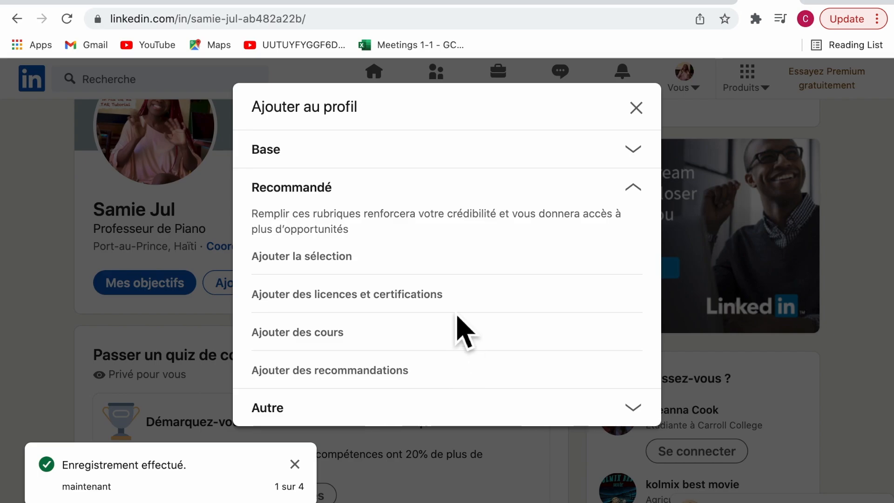
{"action": "left_click", "coordinate": [414, 301]}
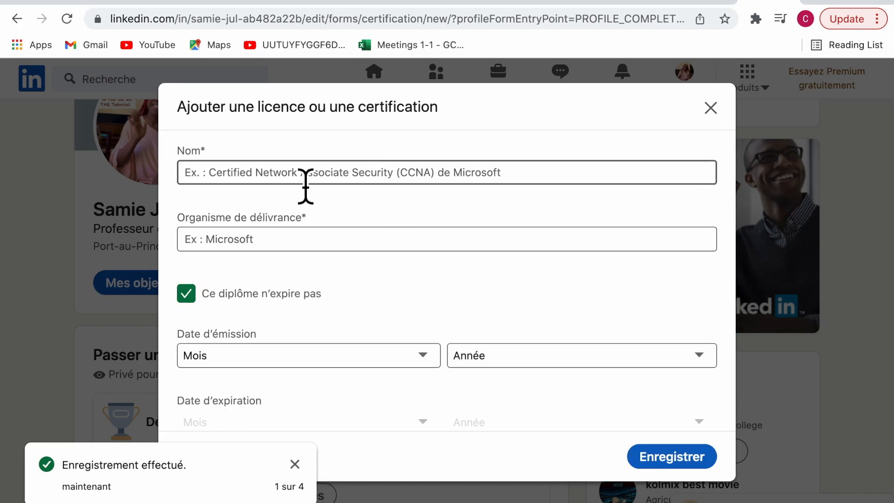
Name the certification 'Sces comptables' with issuer Université Autonome de Port-au-Prince, UNAP
{"action": "left_click", "coordinate": [305, 186]}
{"action": "type", "text": "Sces com"}
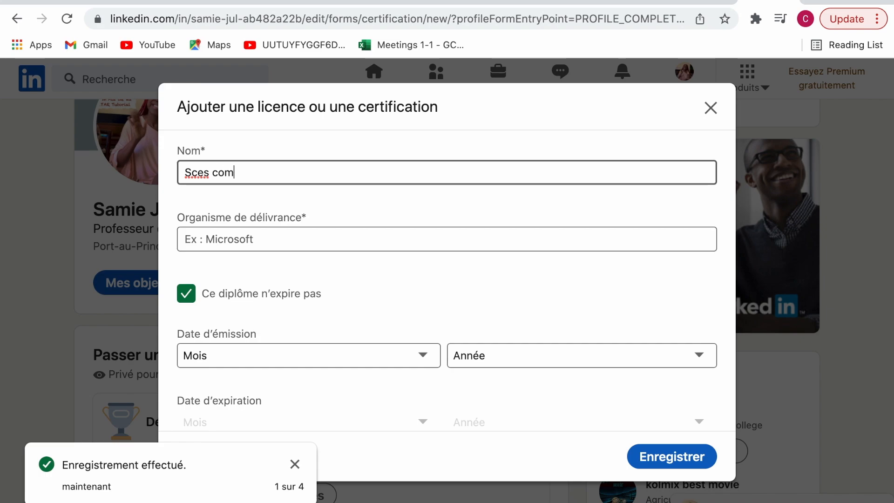
{"action": "type", "text": "ptables"}
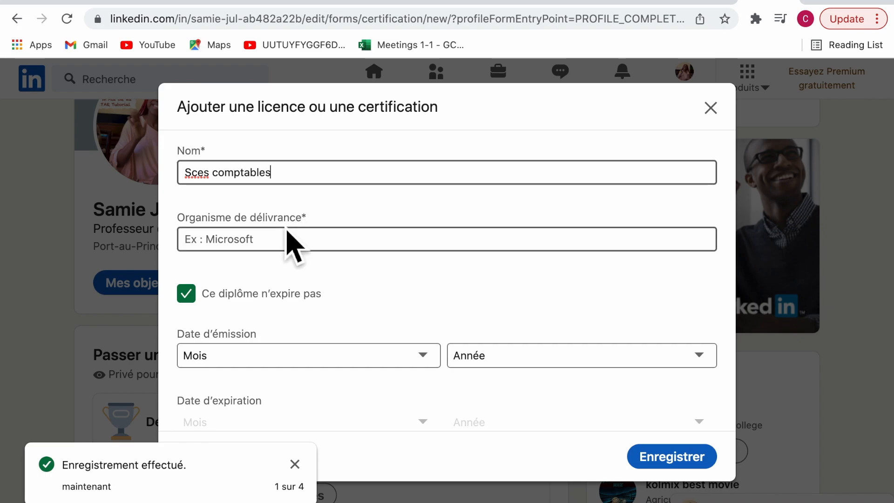
{"action": "left_click", "coordinate": [289, 249]}
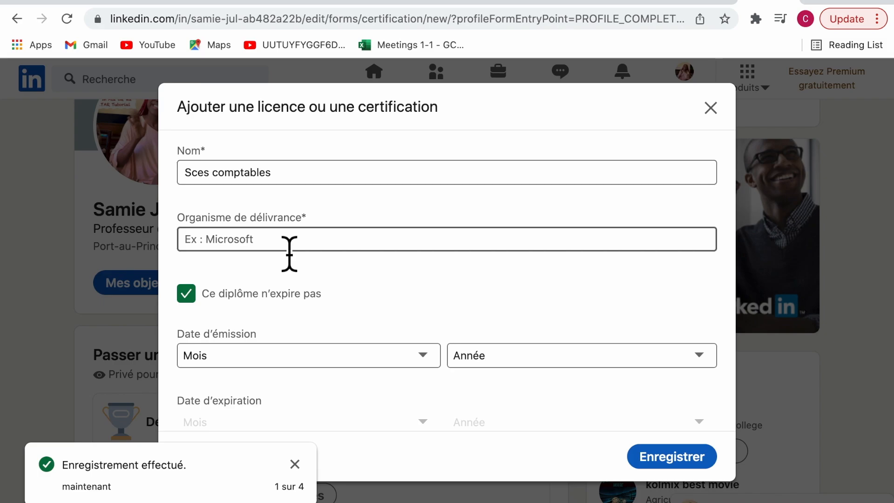
{"action": "type", "text": "UN"}
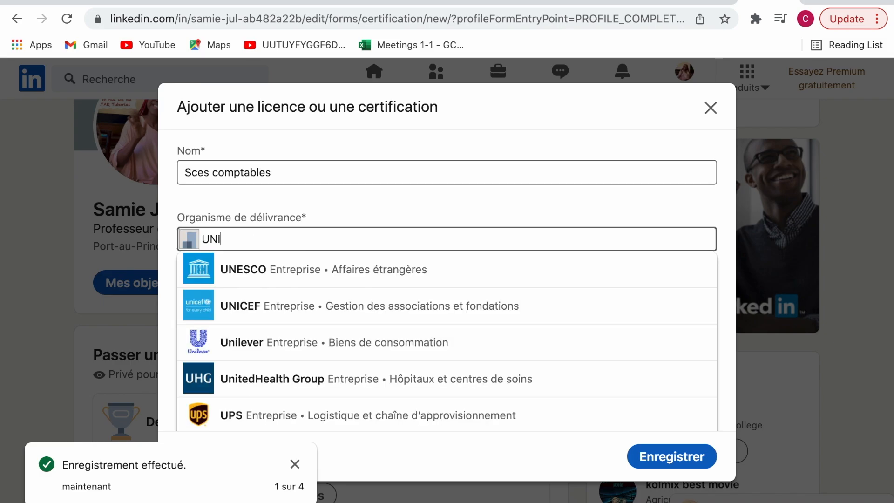
{"action": "type", "text": "I"}
{"action": "key", "text": "BackSpace"}
{"action": "type", "text": "Ap"}
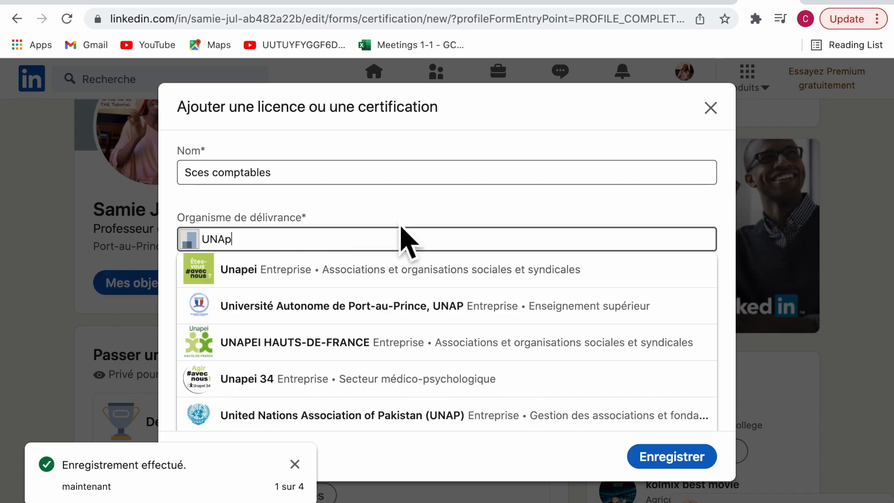
{"action": "left_click", "coordinate": [621, 317]}
Save the non-expiring certification to the profile
{"action": "scroll", "coordinate": [435, 295], "scroll_direction": "down", "scroll_amount": 2}
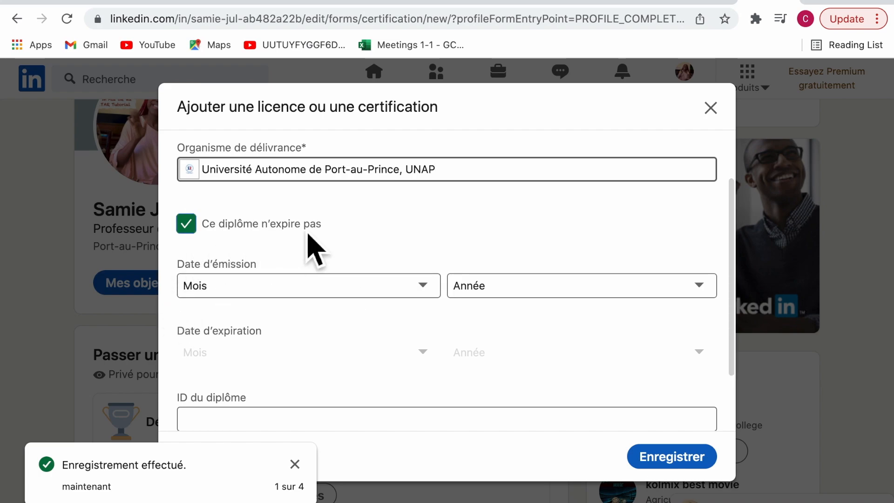
{"action": "scroll", "coordinate": [377, 228], "scroll_direction": "down", "scroll_amount": 2}
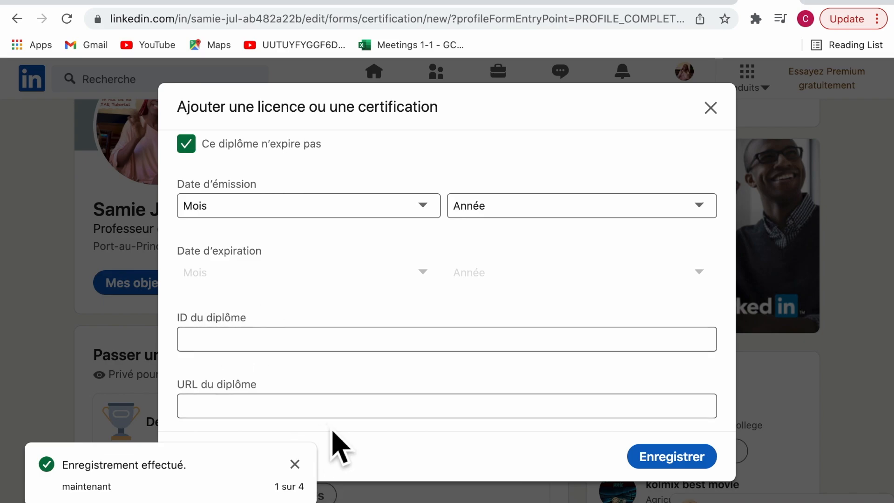
{"action": "scroll", "coordinate": [335, 440], "scroll_direction": "up", "scroll_amount": 4}
{"action": "left_click", "coordinate": [695, 461]}
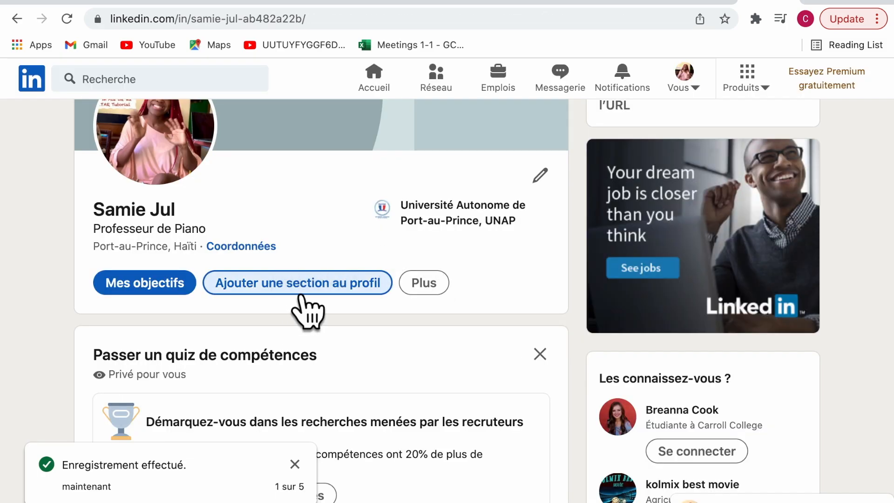
Browse the optional sections in the 'Ajouter au profil' list, then close it without adding any
{"action": "left_click", "coordinate": [298, 283]}
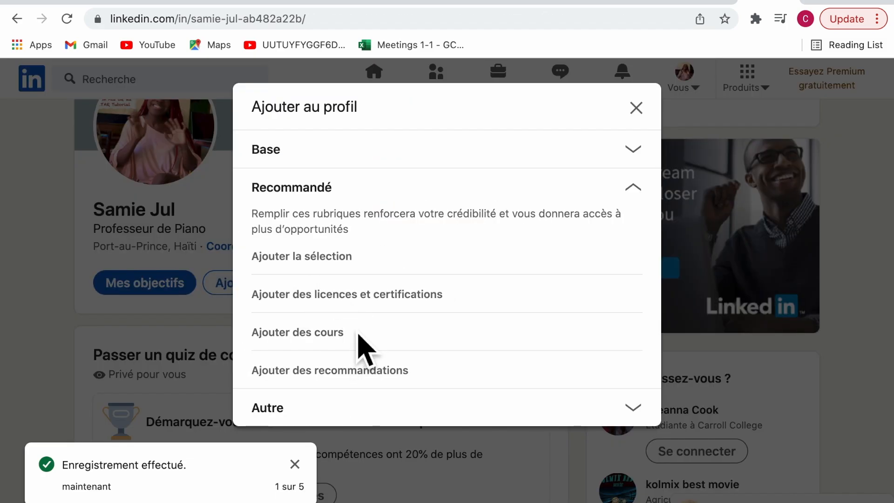
{"action": "left_click", "coordinate": [418, 415]}
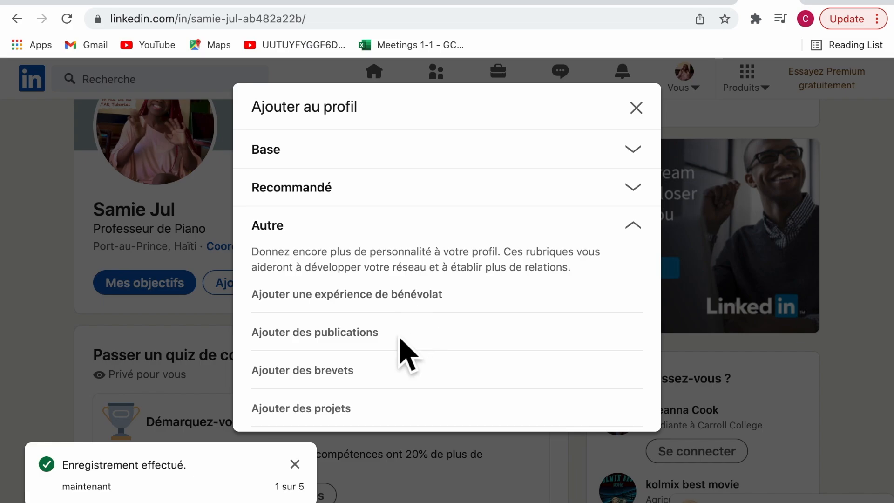
{"action": "scroll", "coordinate": [409, 354], "scroll_direction": "down", "scroll_amount": 3}
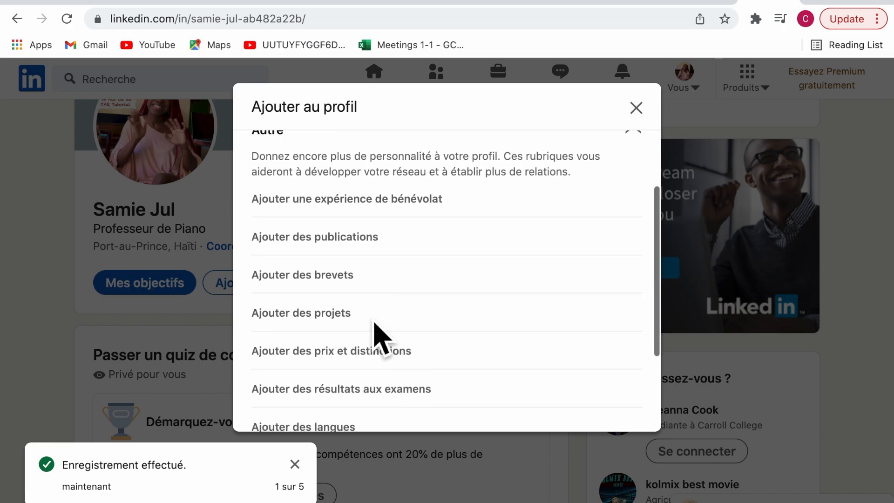
{"action": "scroll", "coordinate": [403, 303], "scroll_direction": "down", "scroll_amount": 2}
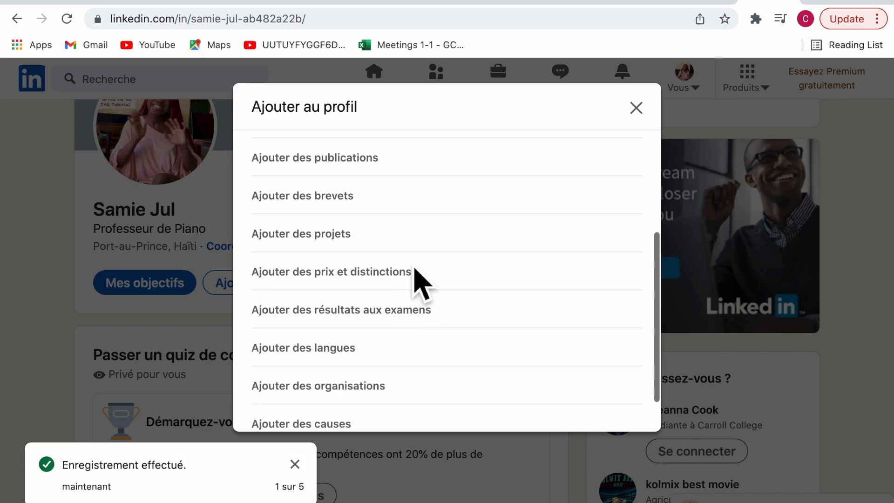
{"action": "scroll", "coordinate": [470, 286], "scroll_direction": "down", "scroll_amount": 1}
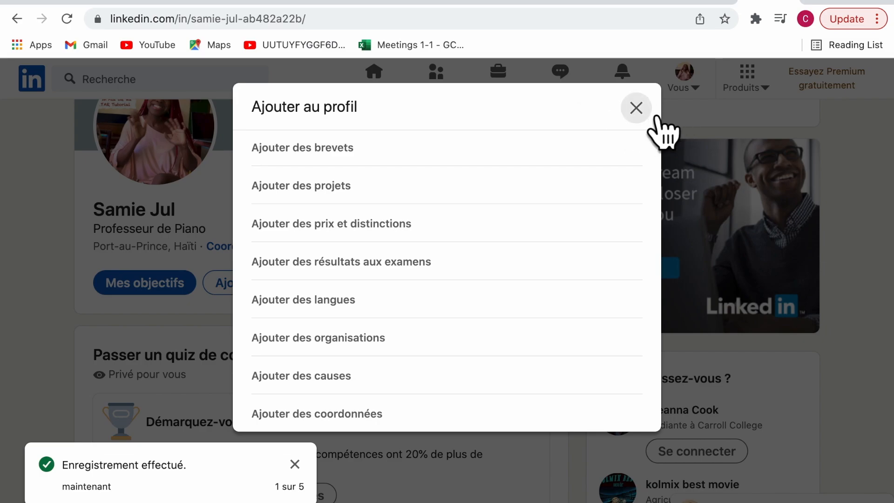
{"action": "left_click", "coordinate": [637, 109]}
{"action": "scroll", "coordinate": [382, 228], "scroll_direction": "down", "scroll_amount": 5}
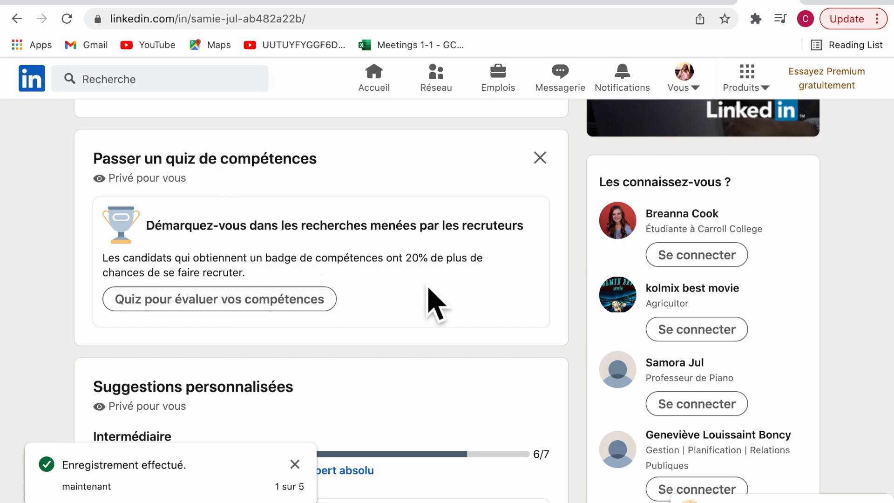
{"action": "scroll", "coordinate": [345, 269], "scroll_direction": "up", "scroll_amount": 1}
{"action": "scroll", "coordinate": [345, 269], "scroll_direction": "down", "scroll_amount": 6}
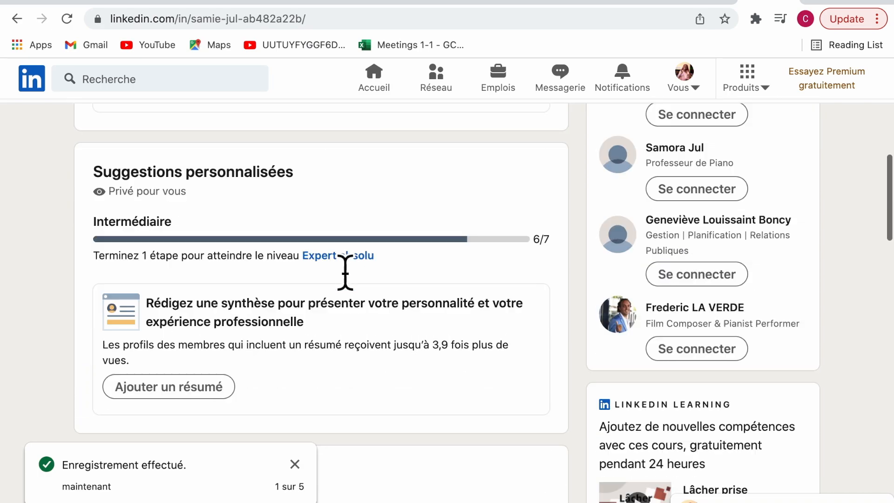
{"action": "scroll", "coordinate": [345, 270], "scroll_direction": "up", "scroll_amount": 1}
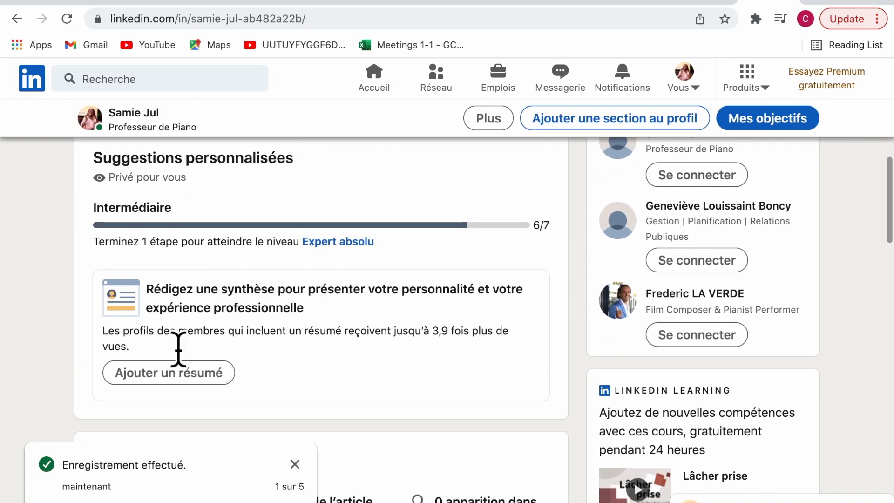
{"action": "scroll", "coordinate": [282, 325], "scroll_direction": "down", "scroll_amount": 2}
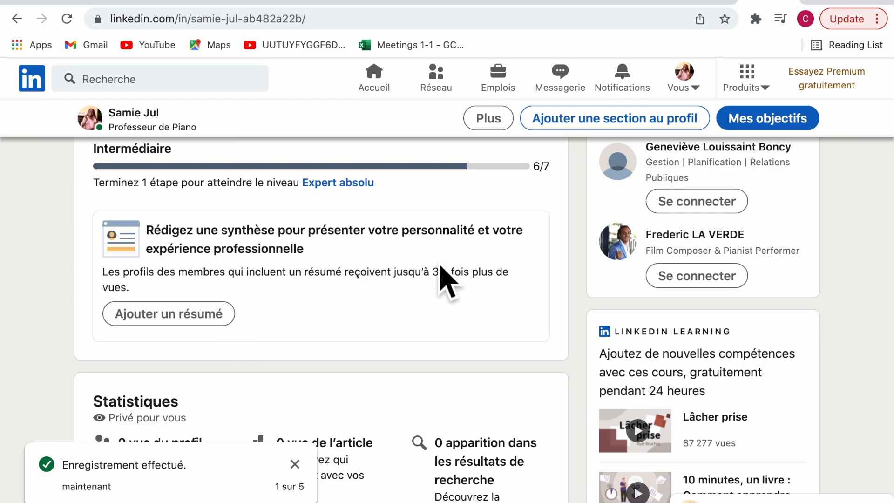
{"action": "left_click", "coordinate": [228, 321]}
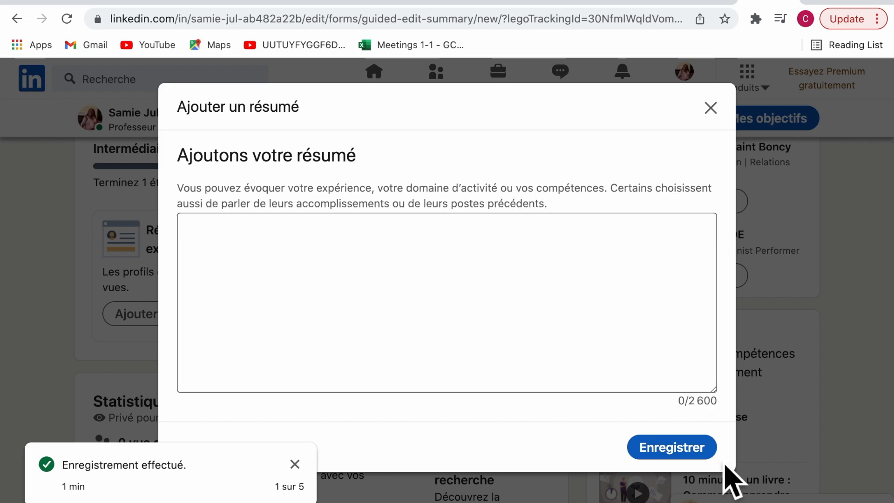
{"action": "left_click", "coordinate": [647, 456]}
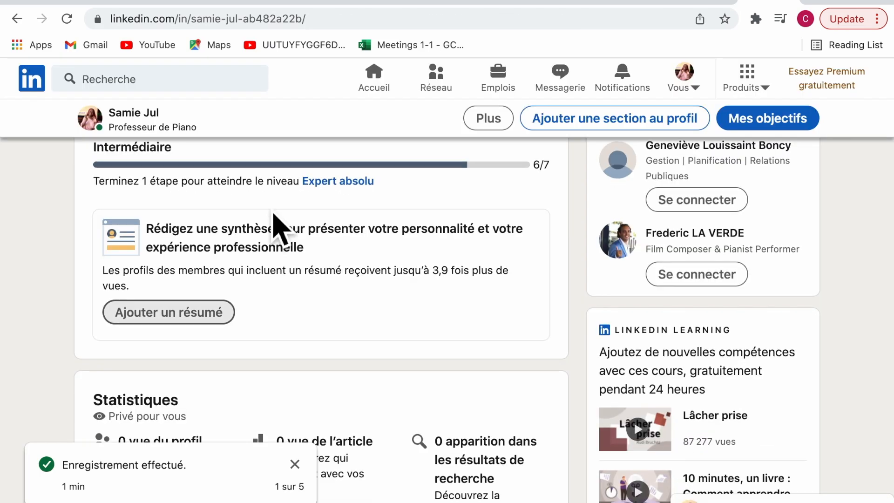
{"action": "scroll", "coordinate": [274, 226], "scroll_direction": "down", "scroll_amount": 2}
{"action": "scroll", "coordinate": [273, 218], "scroll_direction": "down", "scroll_amount": 2}
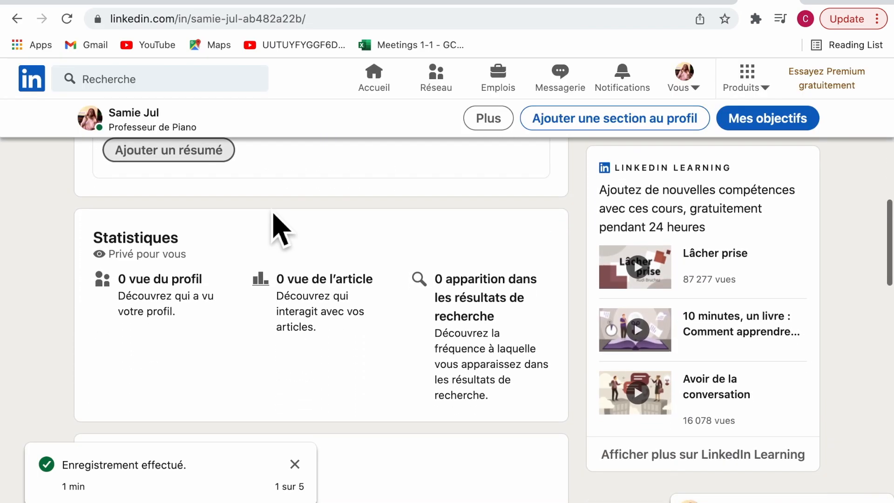
{"action": "scroll", "coordinate": [275, 217], "scroll_direction": "down", "scroll_amount": 1}
{"action": "scroll", "coordinate": [276, 226], "scroll_direction": "down", "scroll_amount": 2}
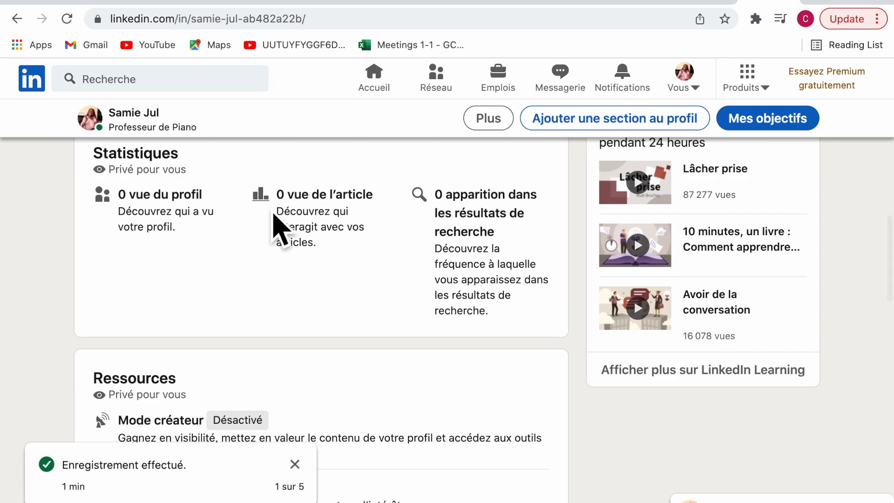
{"action": "scroll", "coordinate": [277, 228], "scroll_direction": "up", "scroll_amount": 5}
{"action": "scroll", "coordinate": [274, 228], "scroll_direction": "up", "scroll_amount": 2}
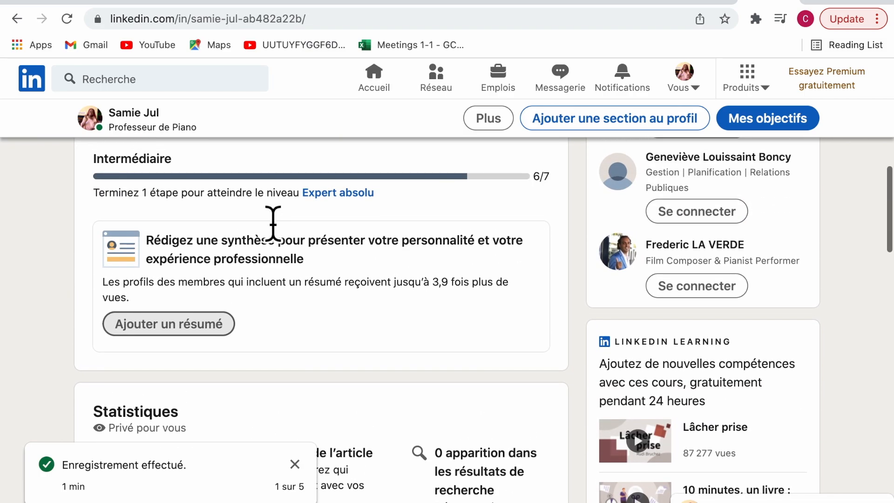
{"action": "scroll", "coordinate": [279, 233], "scroll_direction": "down", "scroll_amount": 12}
{"action": "scroll", "coordinate": [279, 226], "scroll_direction": "down", "scroll_amount": 4}
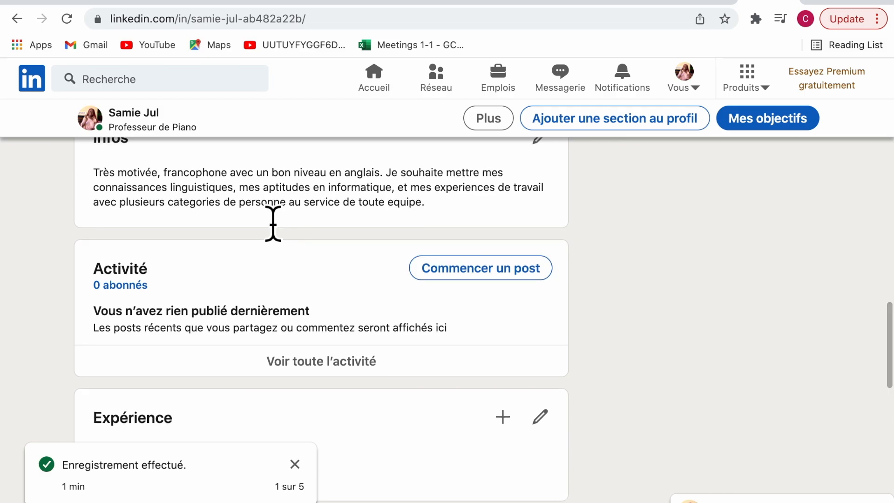
{"action": "scroll", "coordinate": [266, 227], "scroll_direction": "up", "scroll_amount": 1}
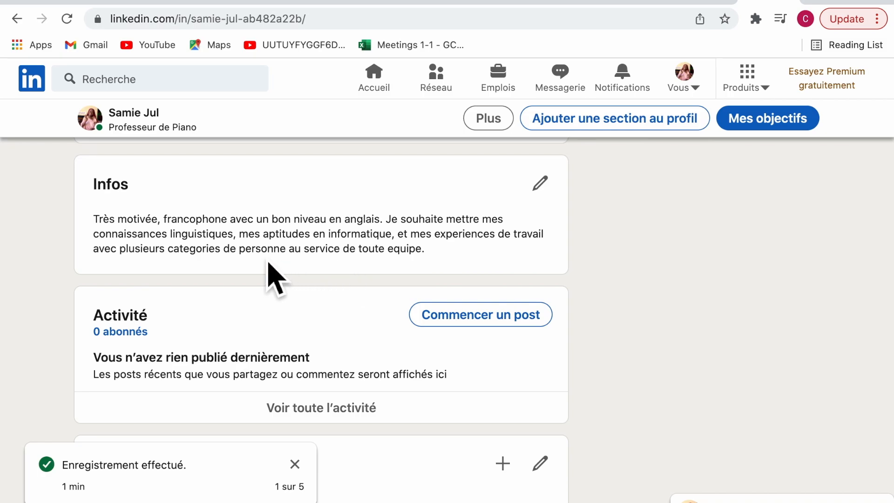
{"action": "scroll", "coordinate": [410, 252], "scroll_direction": "down", "scroll_amount": 2}
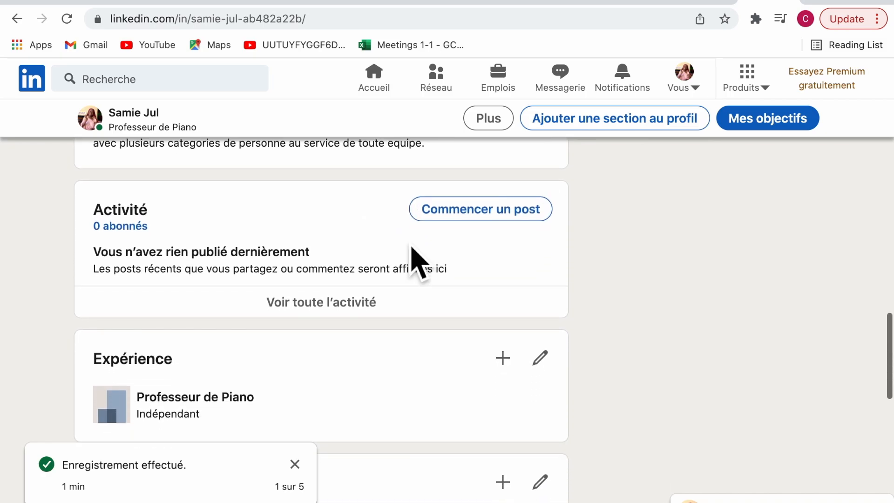
{"action": "scroll", "coordinate": [418, 259], "scroll_direction": "down", "scroll_amount": 1}
{"action": "scroll", "coordinate": [419, 262], "scroll_direction": "down", "scroll_amount": 2}
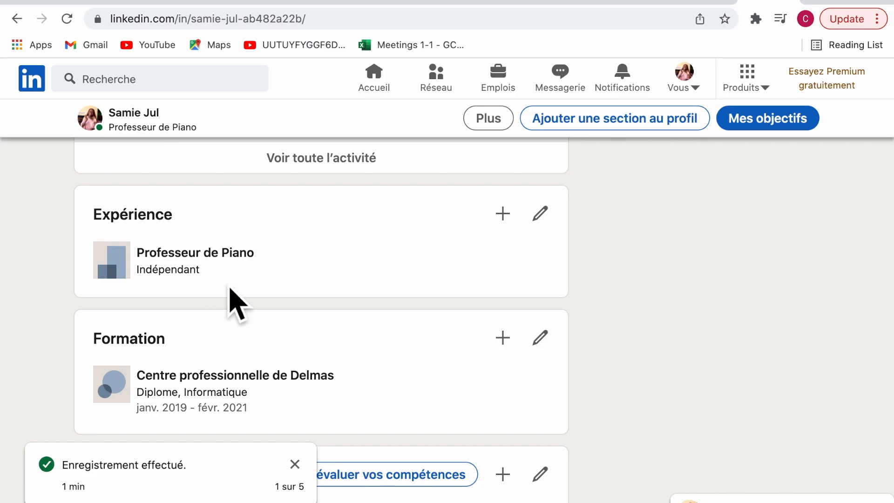
{"action": "left_click", "coordinate": [521, 225]}
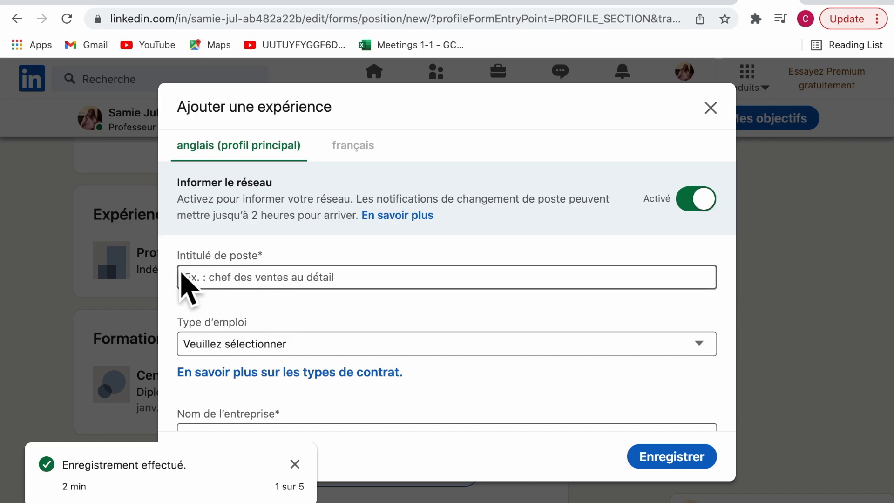
{"action": "scroll", "coordinate": [255, 290], "scroll_direction": "down", "scroll_amount": 1}
{"action": "scroll", "coordinate": [255, 291], "scroll_direction": "down", "scroll_amount": 2}
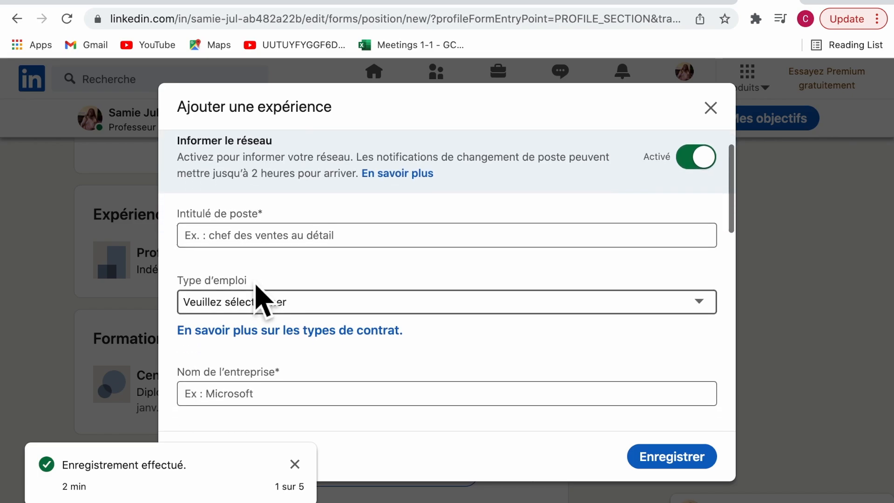
{"action": "scroll", "coordinate": [358, 272], "scroll_direction": "down", "scroll_amount": 3}
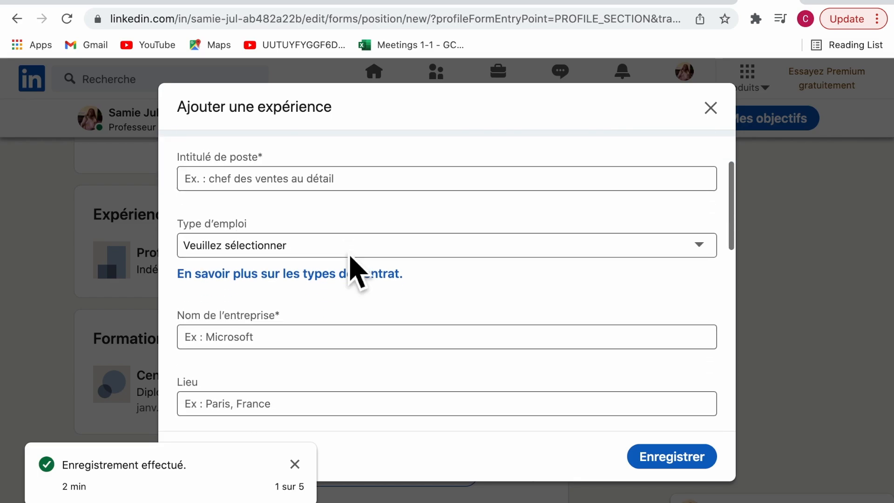
{"action": "left_click", "coordinate": [350, 247]}
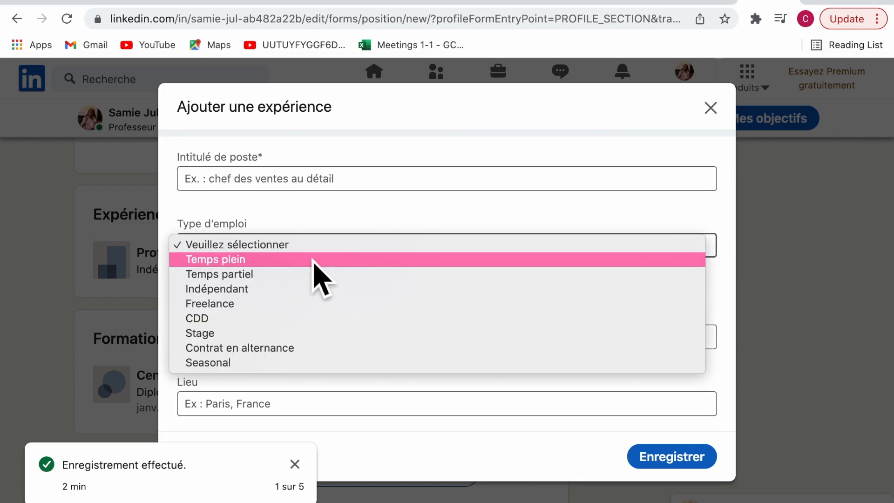
{"action": "left_click", "coordinate": [338, 264]}
{"action": "scroll", "coordinate": [326, 372], "scroll_direction": "down", "scroll_amount": 9}
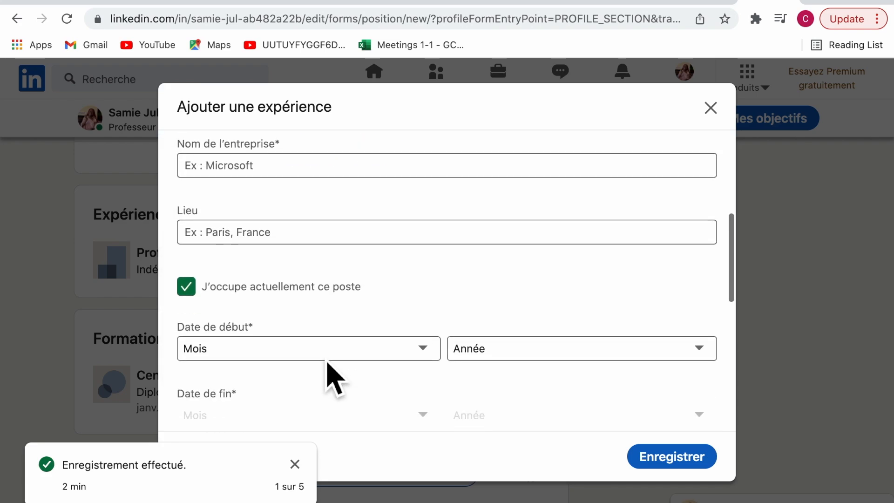
{"action": "left_click", "coordinate": [367, 169]}
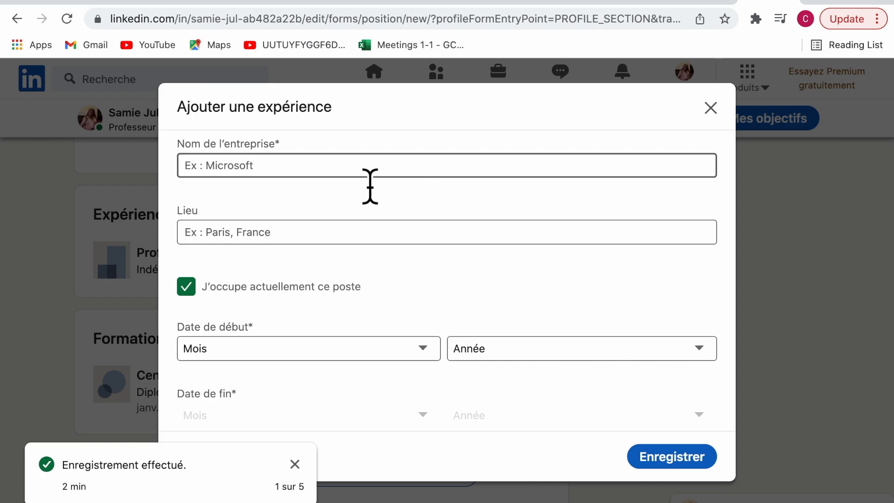
{"action": "type", "text": "Accra"}
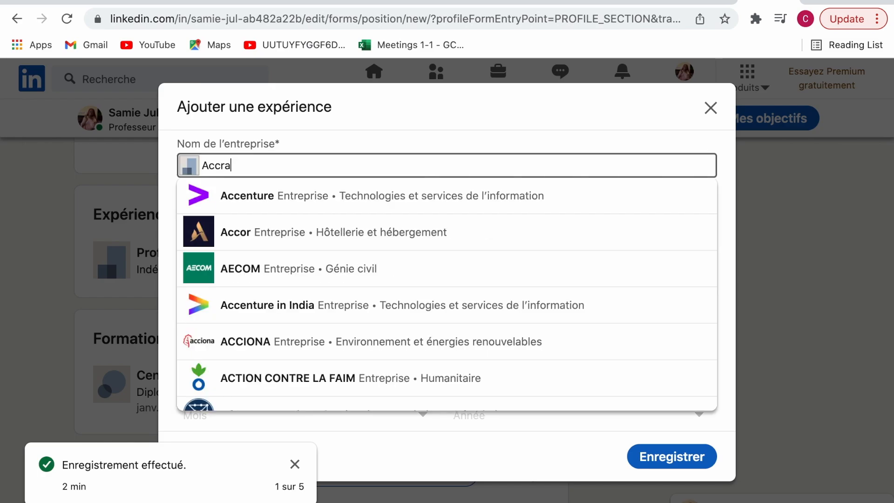
{"action": "left_click", "coordinate": [767, 259]}
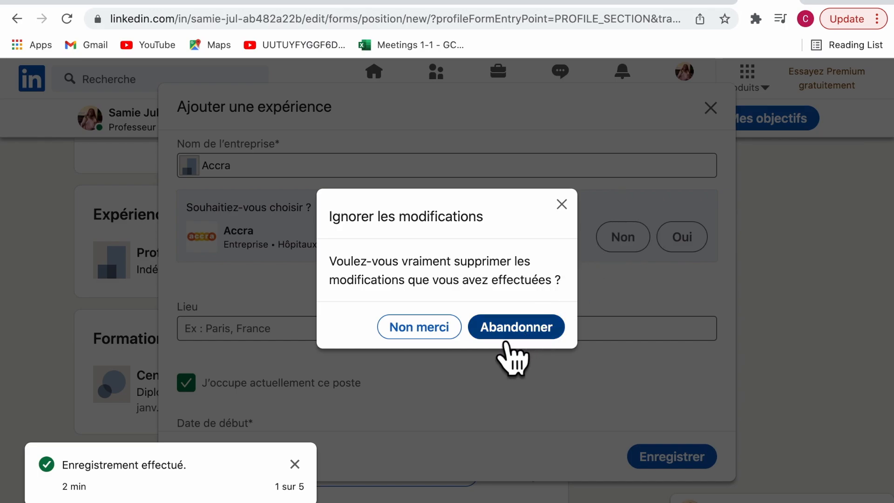
{"action": "left_click", "coordinate": [458, 327]}
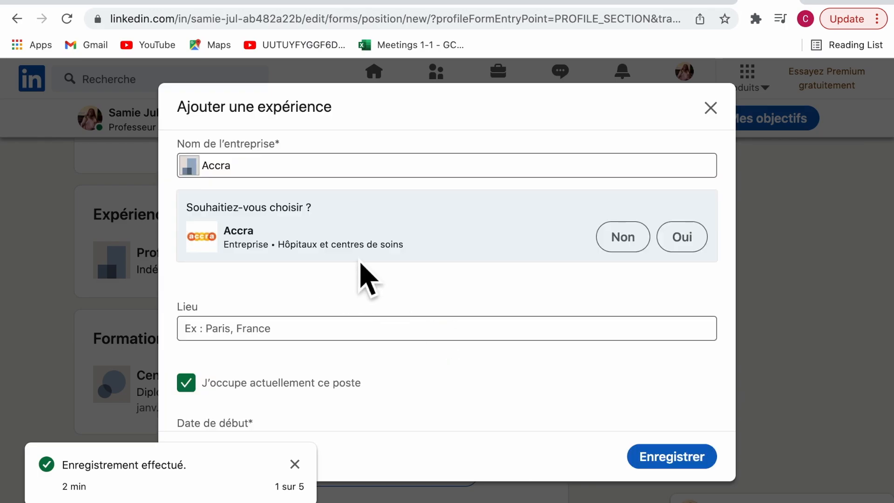
{"action": "left_click", "coordinate": [700, 246]}
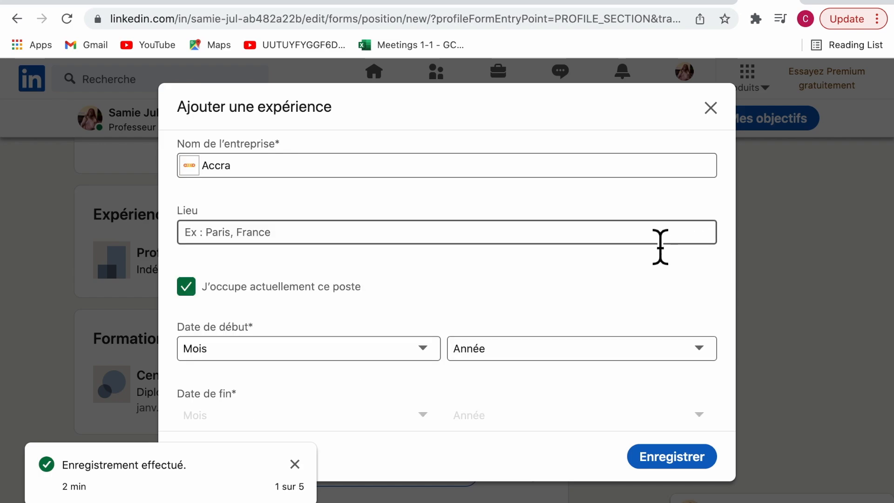
{"action": "scroll", "coordinate": [430, 280], "scroll_direction": "down", "scroll_amount": 3}
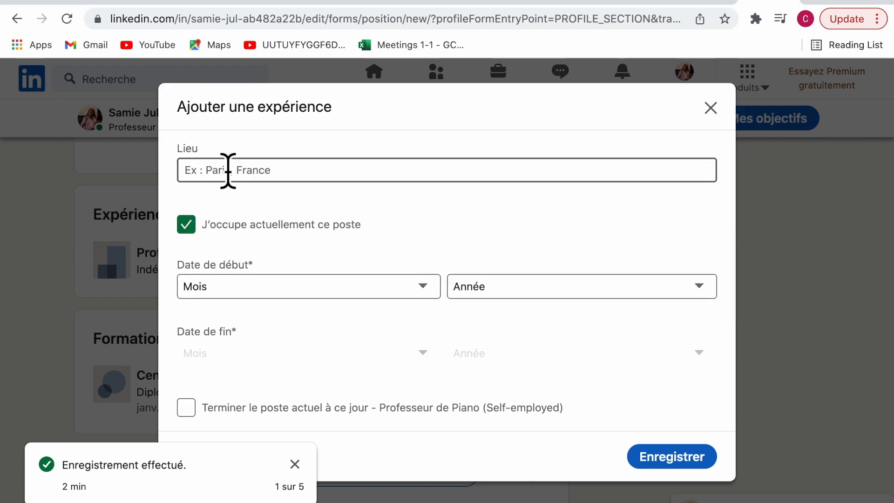
{"action": "scroll", "coordinate": [319, 313], "scroll_direction": "down", "scroll_amount": 2}
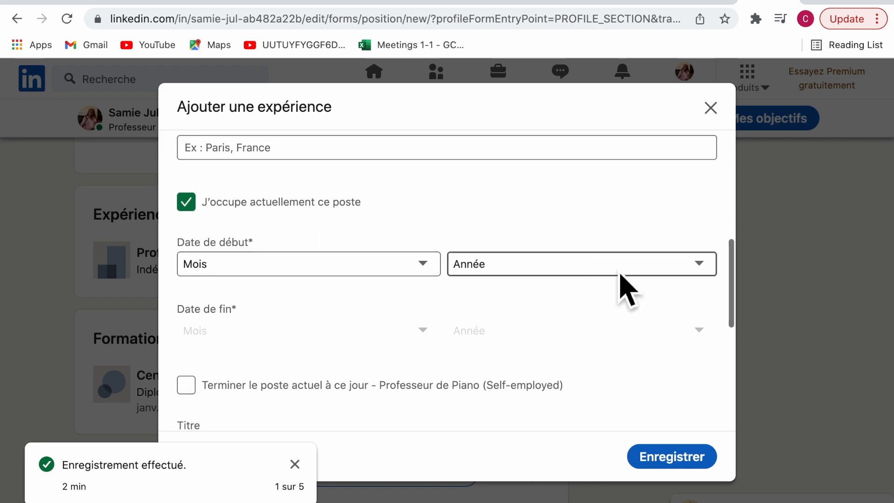
{"action": "scroll", "coordinate": [631, 303], "scroll_direction": "down", "scroll_amount": 5}
{"action": "scroll", "coordinate": [369, 295], "scroll_direction": "down", "scroll_amount": 3}
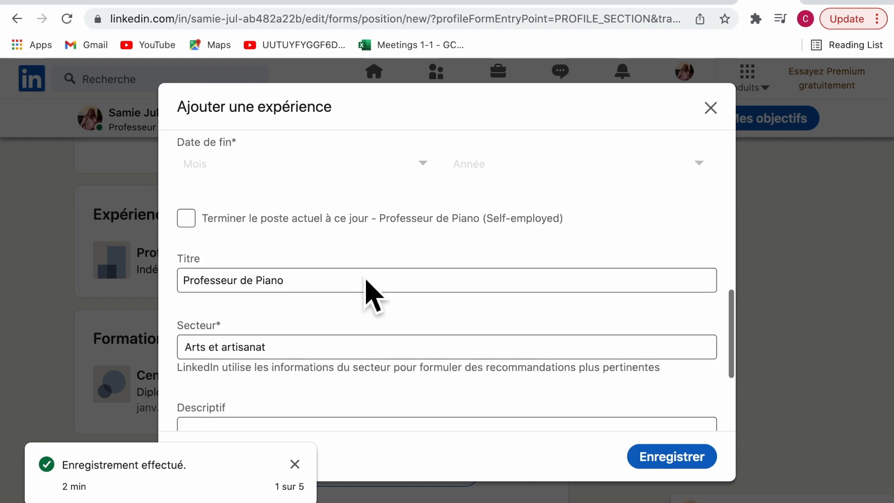
{"action": "scroll", "coordinate": [595, 251], "scroll_direction": "down", "scroll_amount": 5}
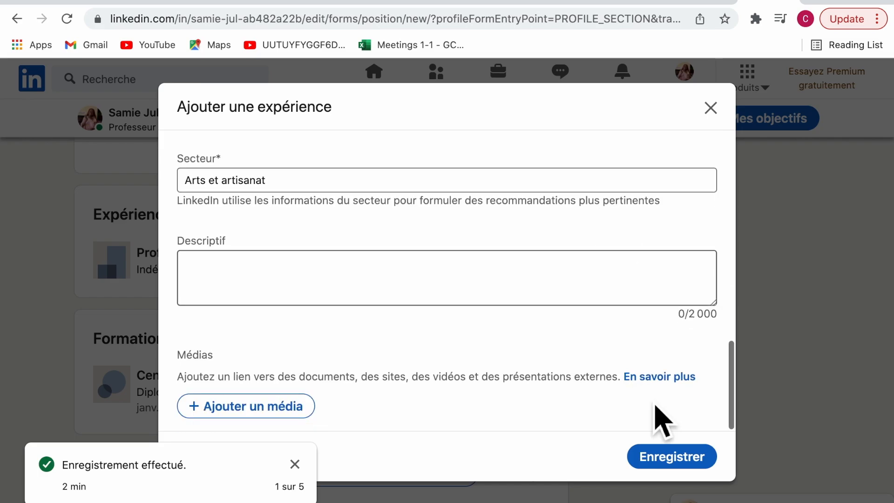
{"action": "left_click", "coordinate": [687, 465]}
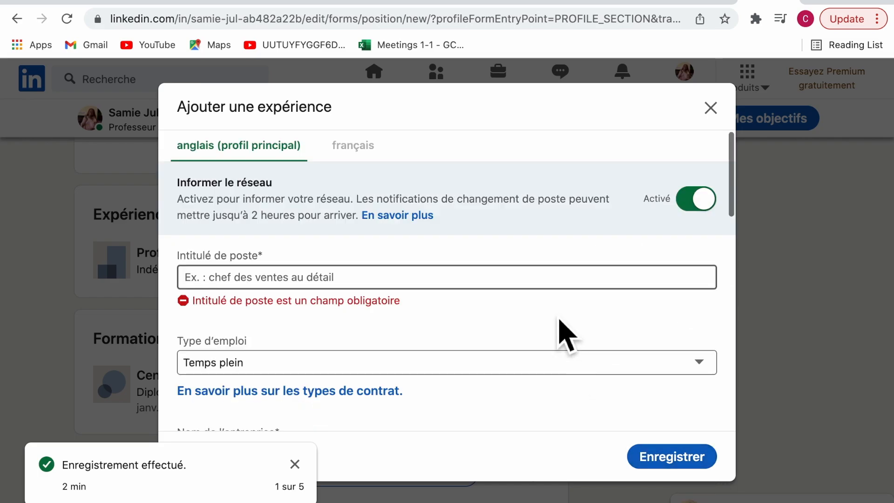
{"action": "left_click", "coordinate": [711, 111]}
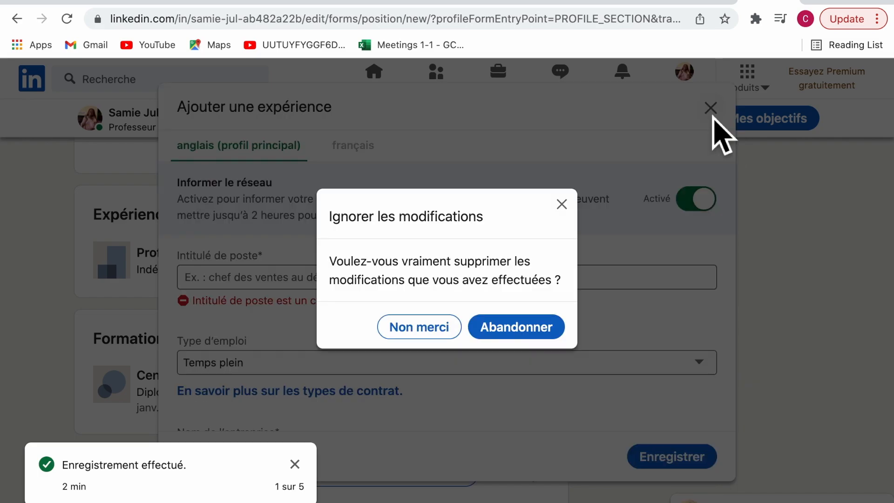
{"action": "left_click", "coordinate": [472, 337]}
{"action": "scroll", "coordinate": [375, 284], "scroll_direction": "down", "scroll_amount": 3}
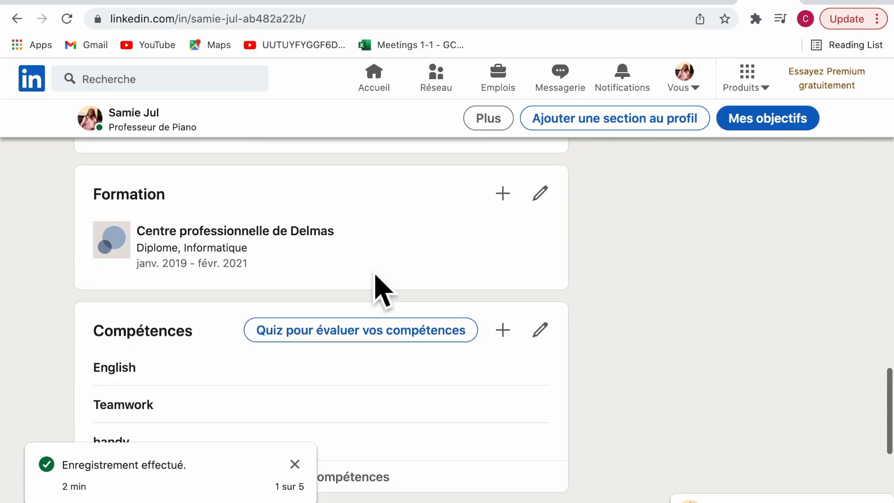
{"action": "scroll", "coordinate": [376, 276], "scroll_direction": "down", "scroll_amount": 2}
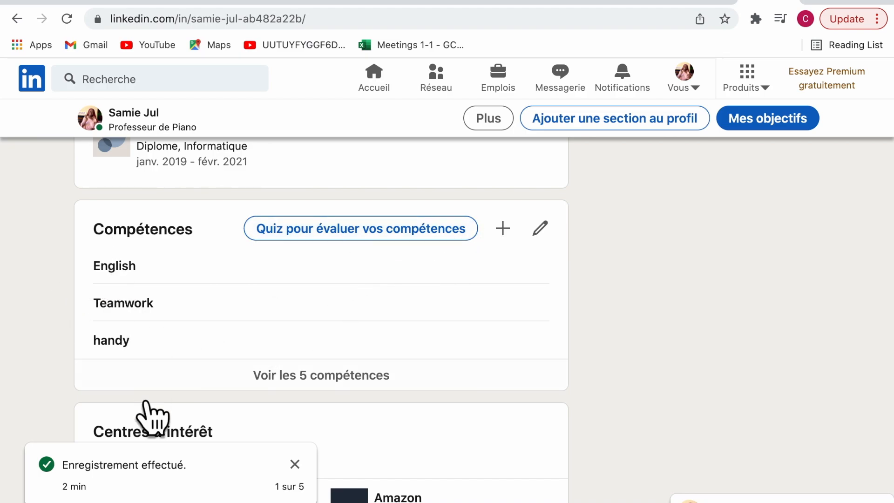
{"action": "scroll", "coordinate": [345, 344], "scroll_direction": "down", "scroll_amount": 2}
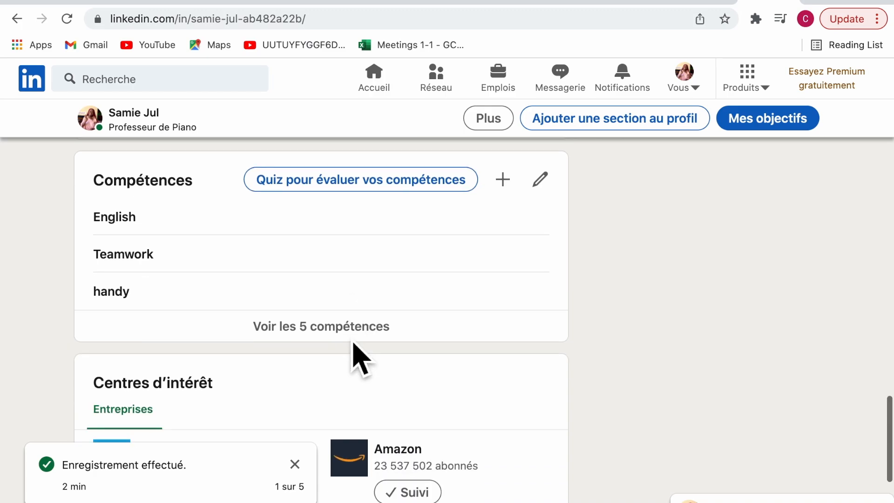
{"action": "scroll", "coordinate": [359, 359], "scroll_direction": "down", "scroll_amount": 5}
{"action": "scroll", "coordinate": [359, 359], "scroll_direction": "up", "scroll_amount": 2}
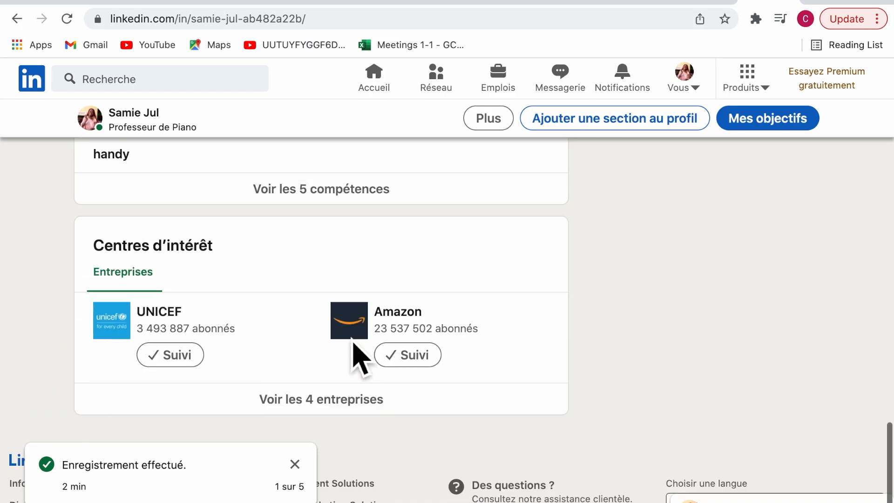
{"action": "scroll", "coordinate": [352, 343], "scroll_direction": "up", "scroll_amount": 20}
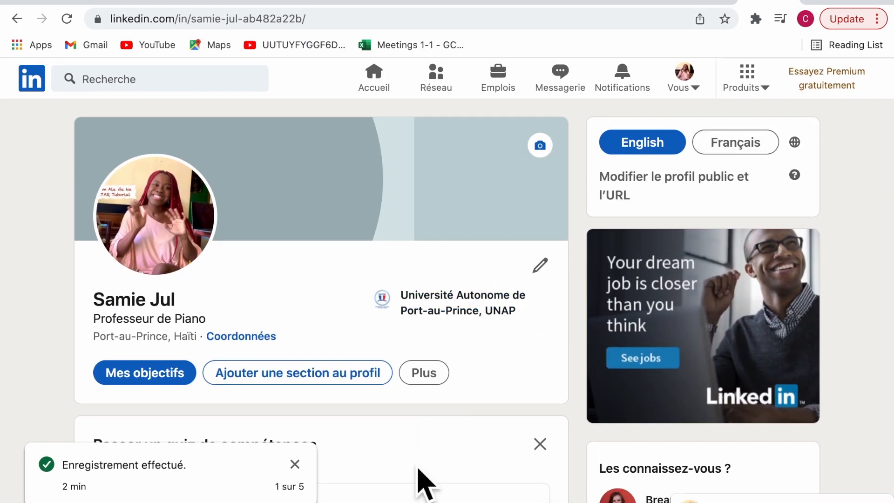
{"action": "scroll", "coordinate": [423, 484], "scroll_direction": "down", "scroll_amount": 3}
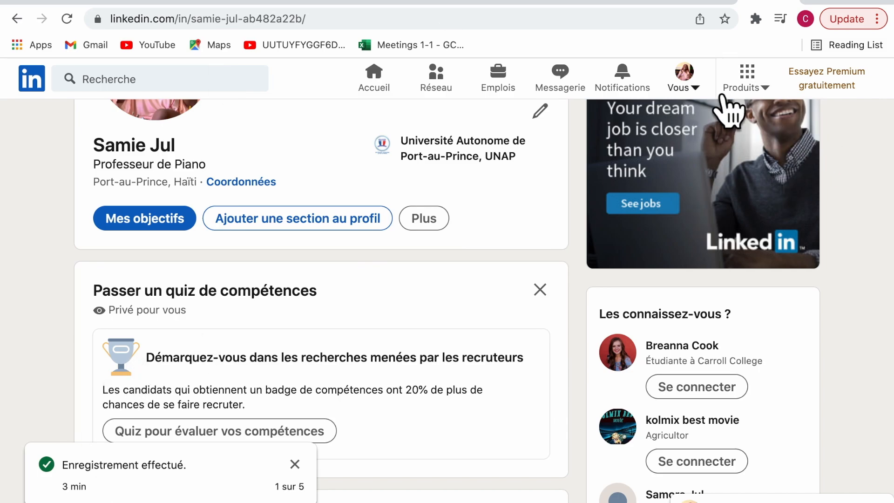
{"action": "left_click", "coordinate": [706, 90]}
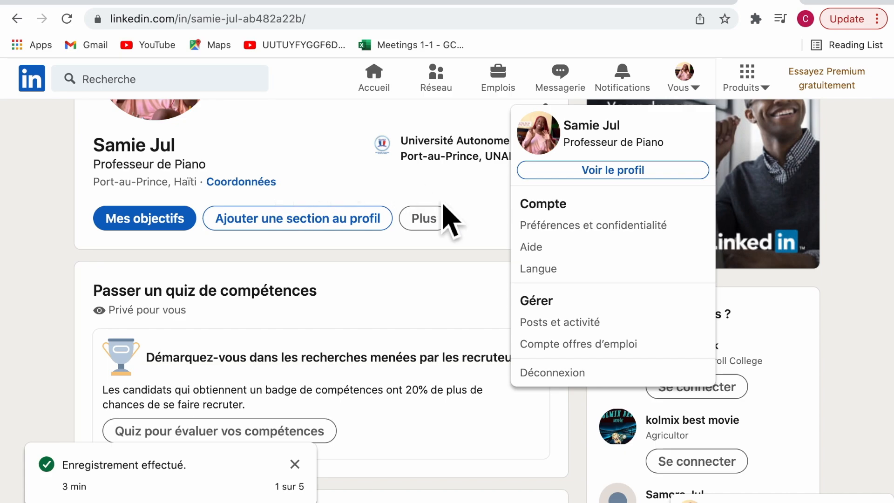
{"action": "scroll", "coordinate": [393, 316], "scroll_direction": "up", "scroll_amount": 1}
{"action": "left_click", "coordinate": [394, 317]}
{"action": "scroll", "coordinate": [400, 186], "scroll_direction": "down", "scroll_amount": 3}
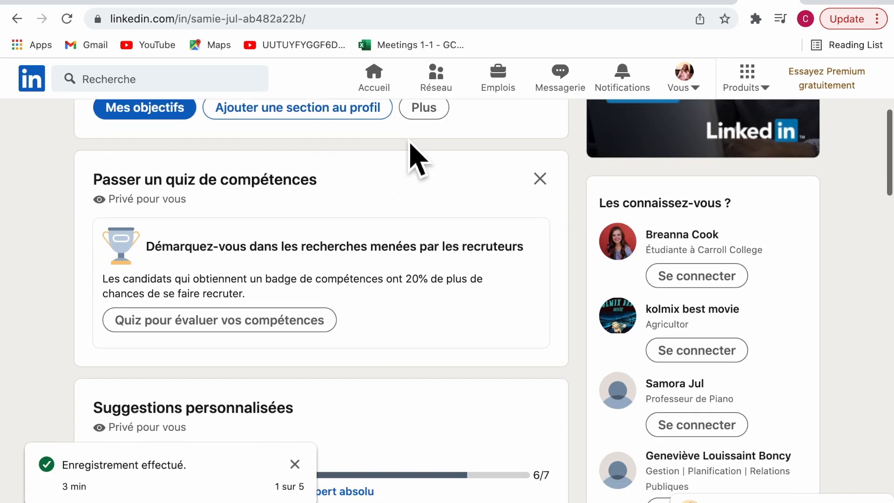
{"action": "scroll", "coordinate": [409, 150], "scroll_direction": "up", "scroll_amount": 6}
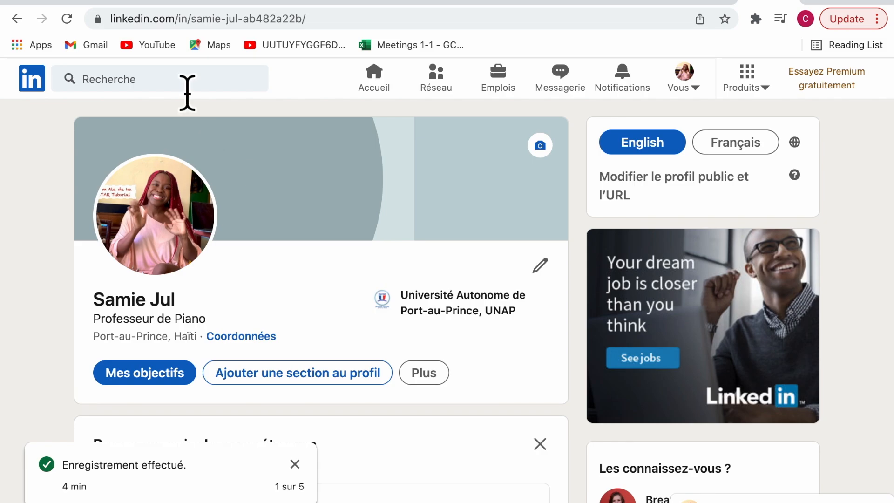
Search for the other member by name and open their full profile
{"action": "left_click", "coordinate": [187, 93]}
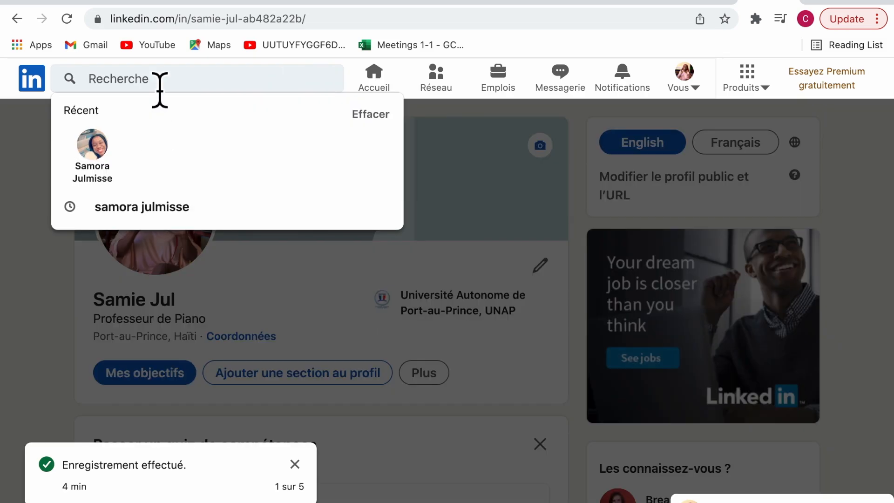
{"action": "type", "text": "samora"}
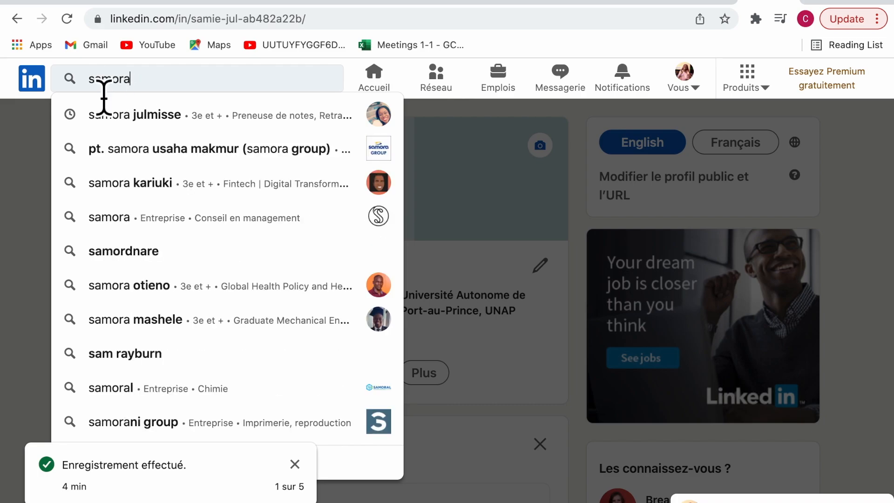
{"action": "left_click", "coordinate": [139, 122]}
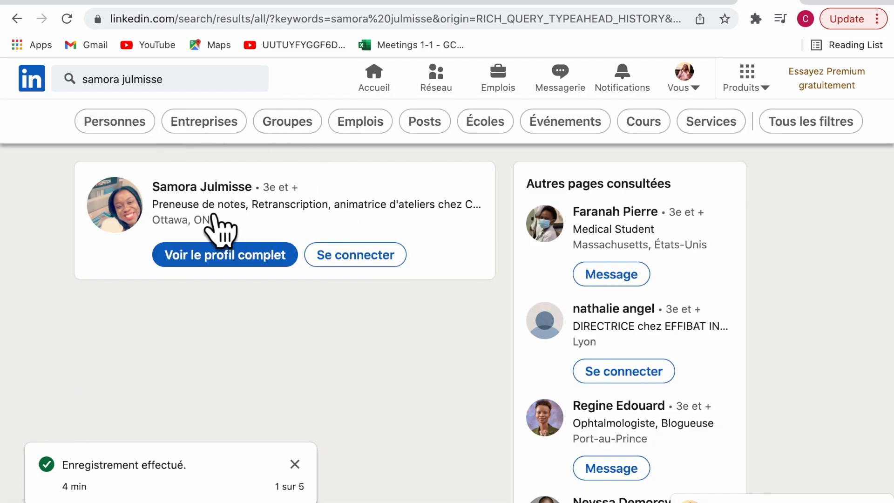
{"action": "left_click", "coordinate": [254, 263]}
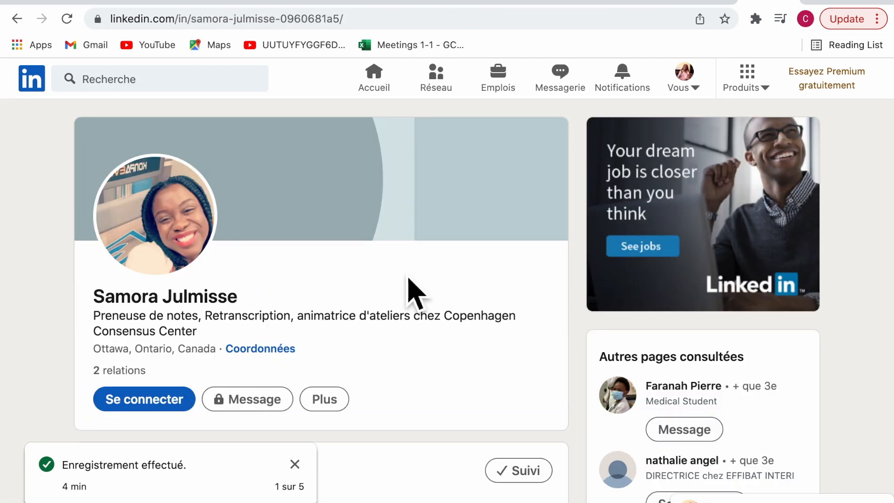
Look through the member's profile and view their banner image enlarged, then close it
{"action": "scroll", "coordinate": [407, 289], "scroll_direction": "down", "scroll_amount": 3}
{"action": "scroll", "coordinate": [407, 289], "scroll_direction": "down", "scroll_amount": 12}
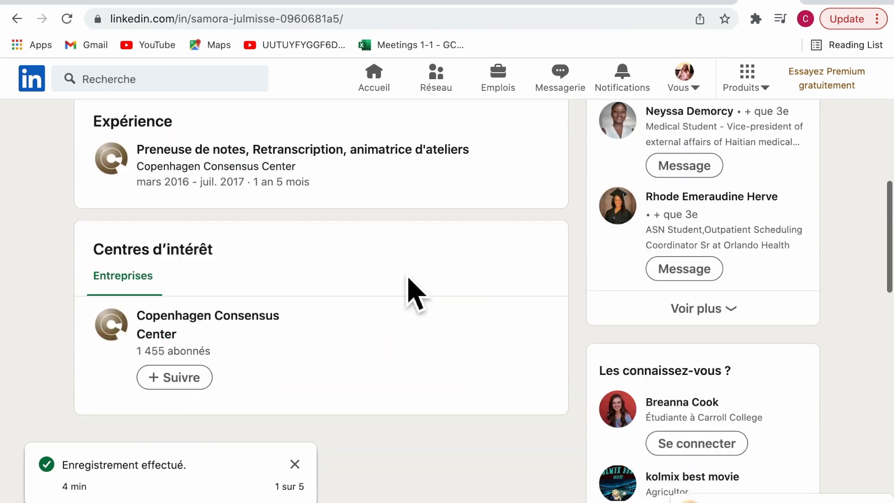
{"action": "scroll", "coordinate": [407, 289], "scroll_direction": "up", "scroll_amount": 13}
{"action": "scroll", "coordinate": [409, 279], "scroll_direction": "up", "scroll_amount": 3}
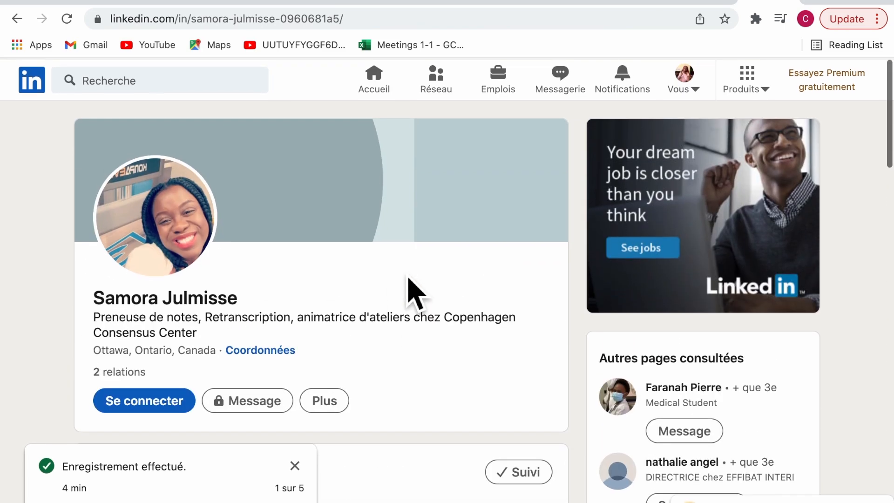
{"action": "scroll", "coordinate": [409, 280], "scroll_direction": "down", "scroll_amount": 1}
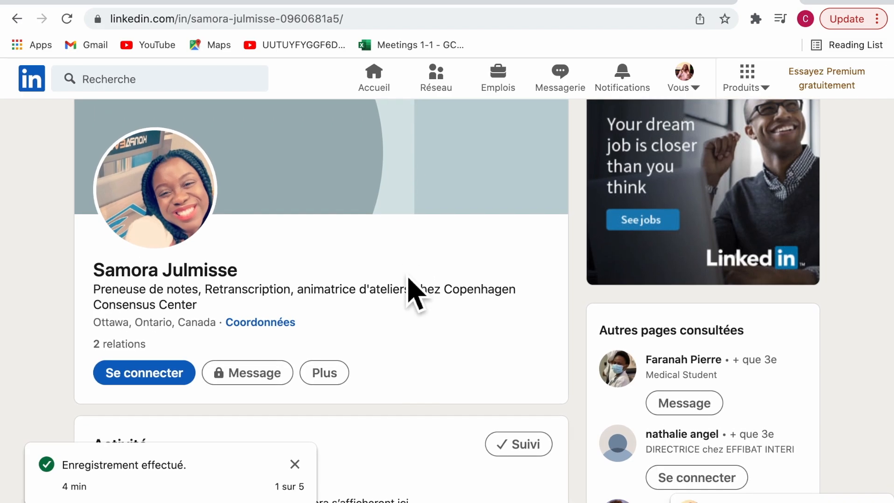
{"action": "scroll", "coordinate": [410, 293], "scroll_direction": "down", "scroll_amount": 8}
{"action": "scroll", "coordinate": [408, 293], "scroll_direction": "up", "scroll_amount": 9}
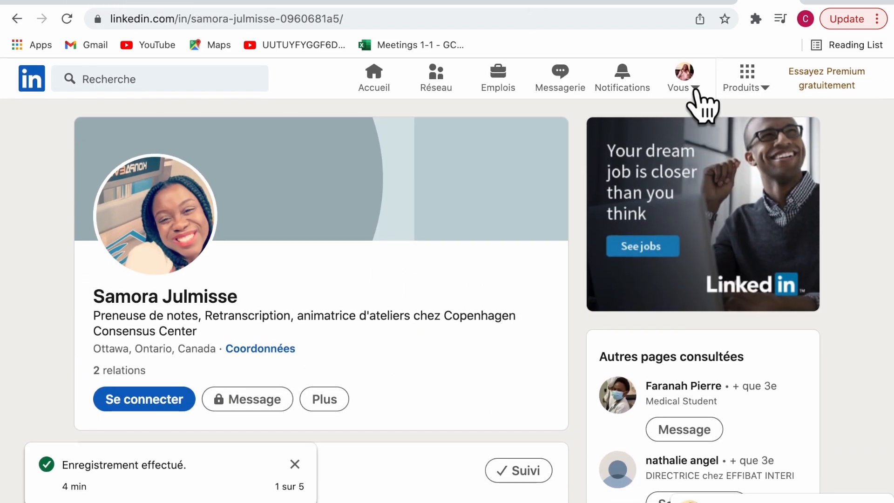
{"action": "left_click", "coordinate": [705, 93]}
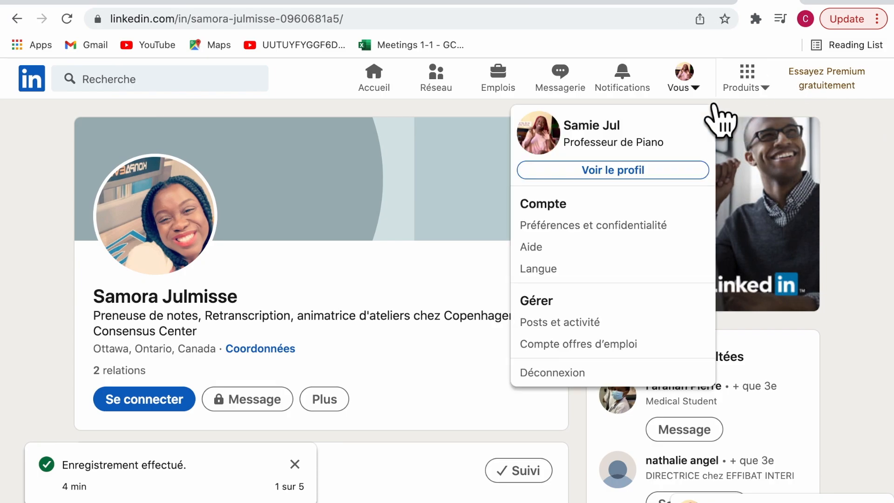
{"action": "left_click", "coordinate": [447, 184]}
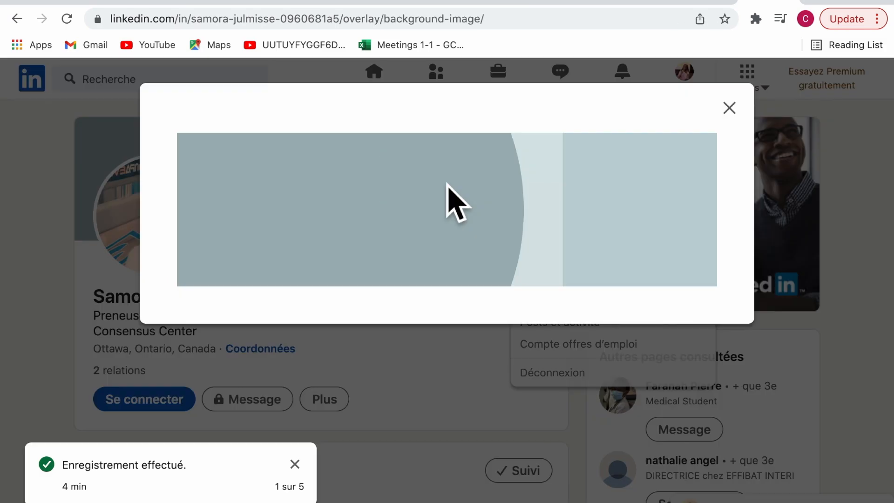
{"action": "left_click", "coordinate": [740, 112]}
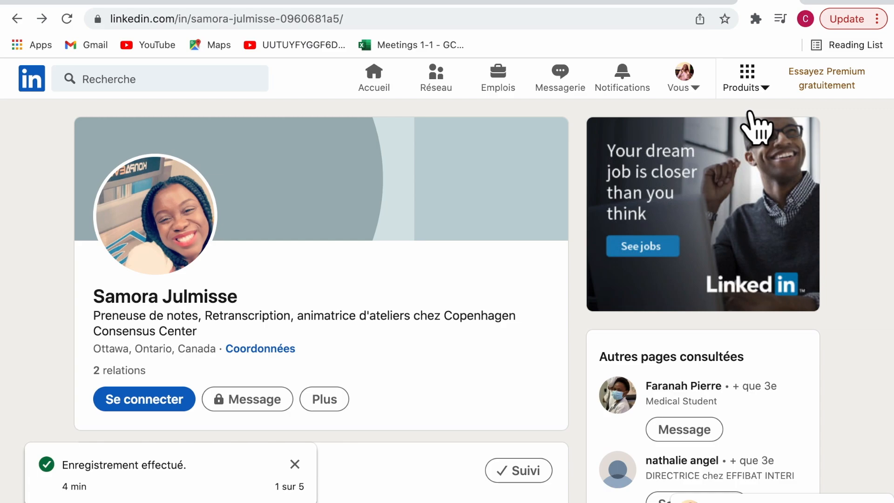
{"action": "left_click", "coordinate": [696, 96]}
Return to your own profile, view and close its Coordonnées, then choose Déconnexion
{"action": "left_click", "coordinate": [647, 176]}
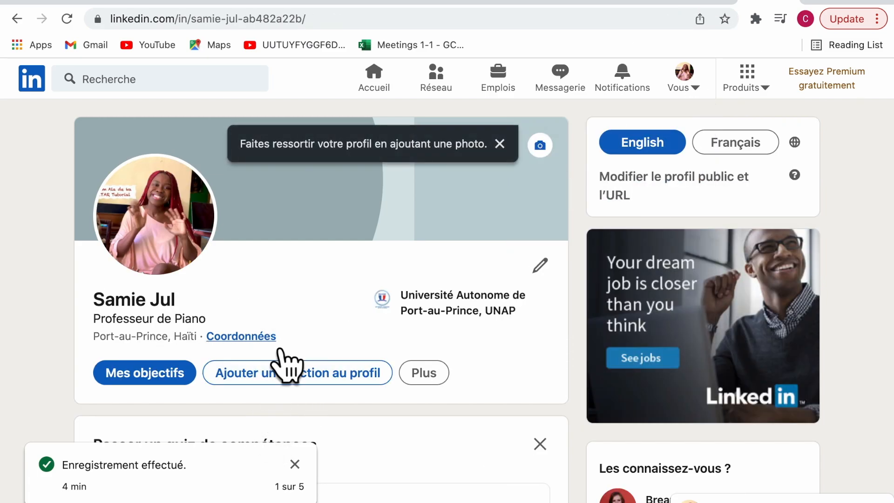
{"action": "left_click", "coordinate": [268, 337]}
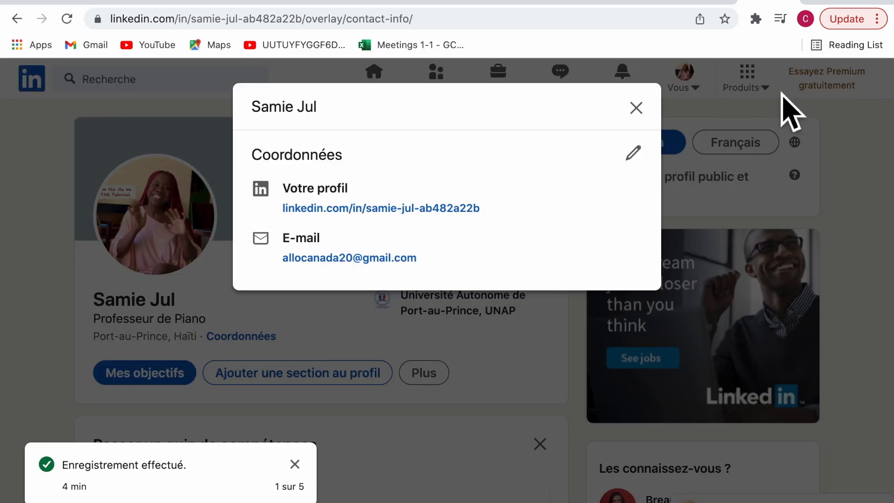
{"action": "left_click", "coordinate": [752, 110]}
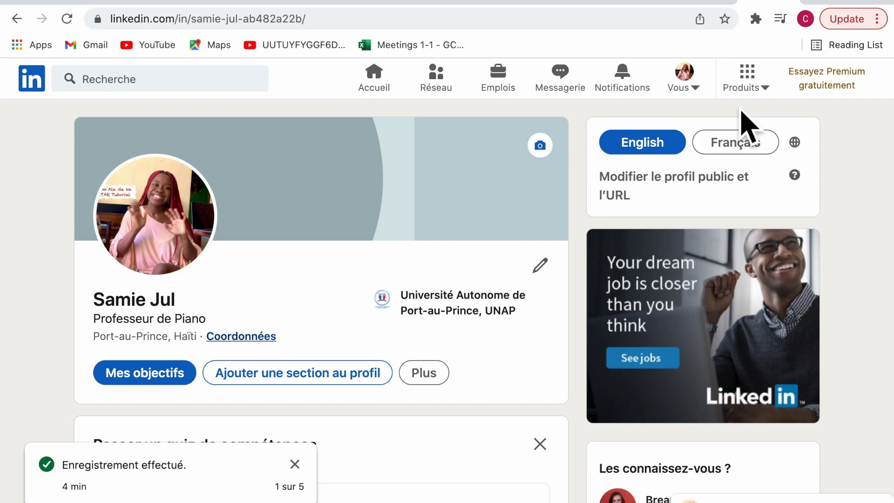
{"action": "left_click", "coordinate": [705, 96]}
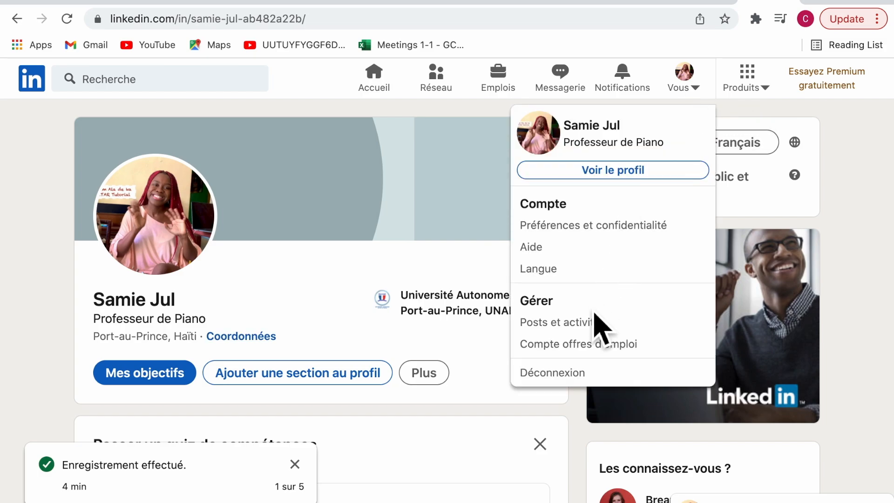
{"action": "left_click", "coordinate": [585, 376]}
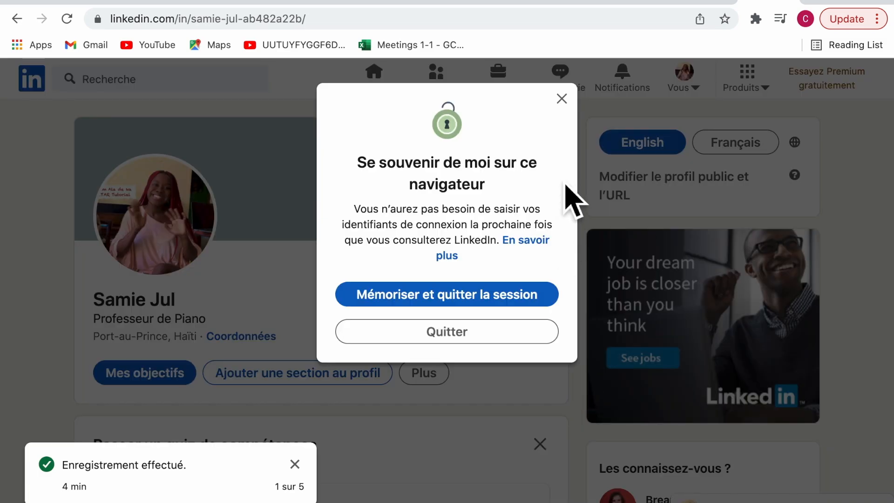